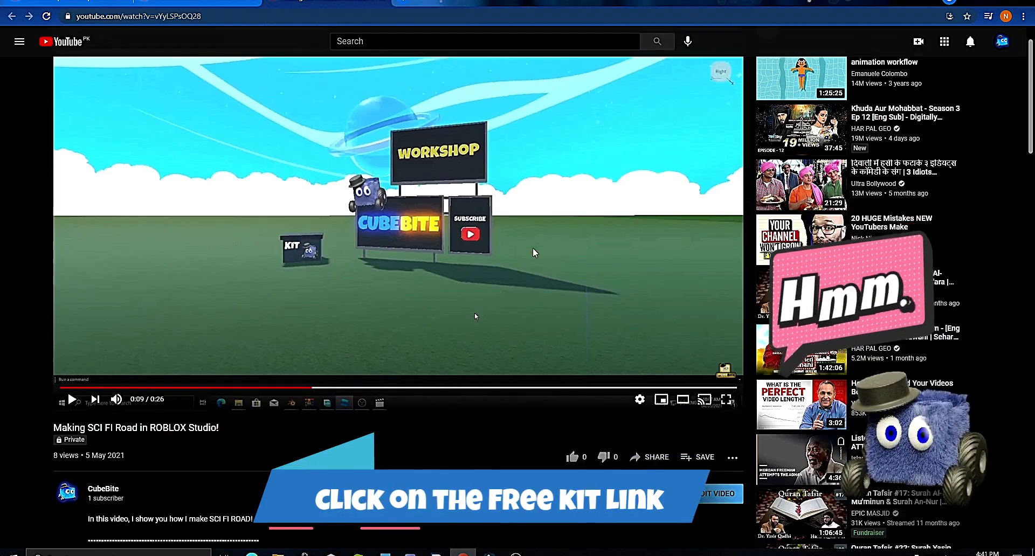
Open the FREE Kit link from the video description and get the free KIT model on Roblox.
{"action": "scroll", "coordinate": [533, 247], "scroll_direction": "down", "scroll_amount": 4}
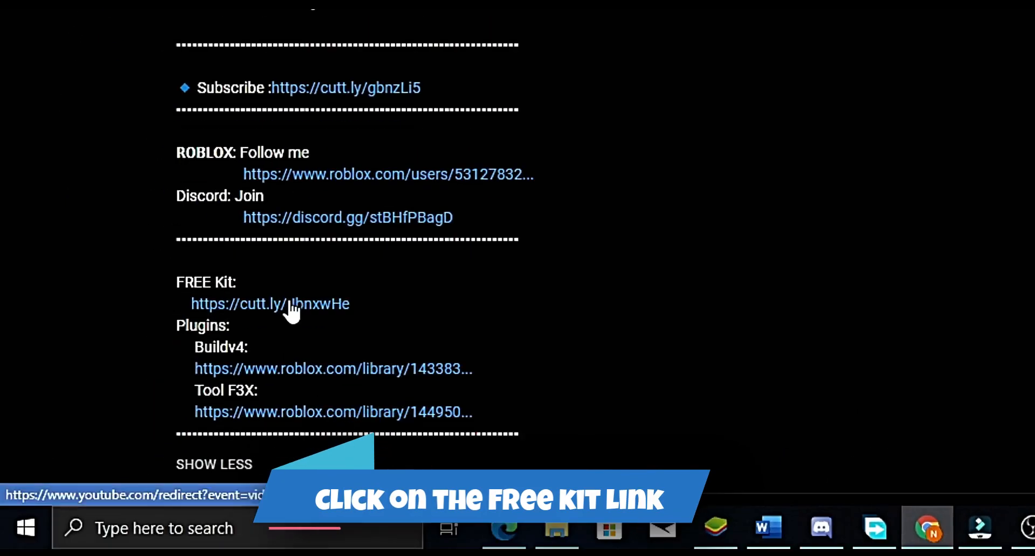
{"action": "left_click", "coordinate": [291, 308]}
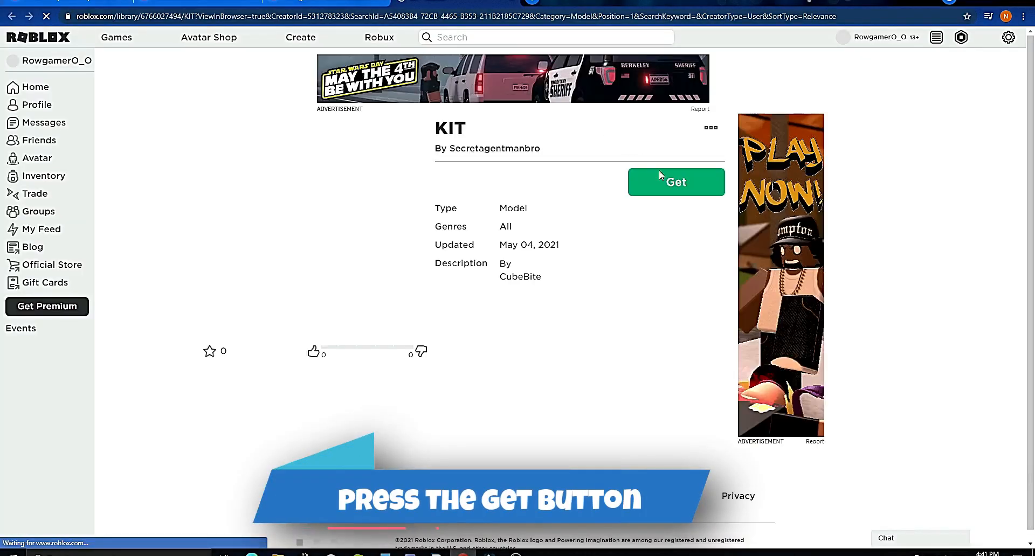
{"action": "left_click", "coordinate": [648, 186]}
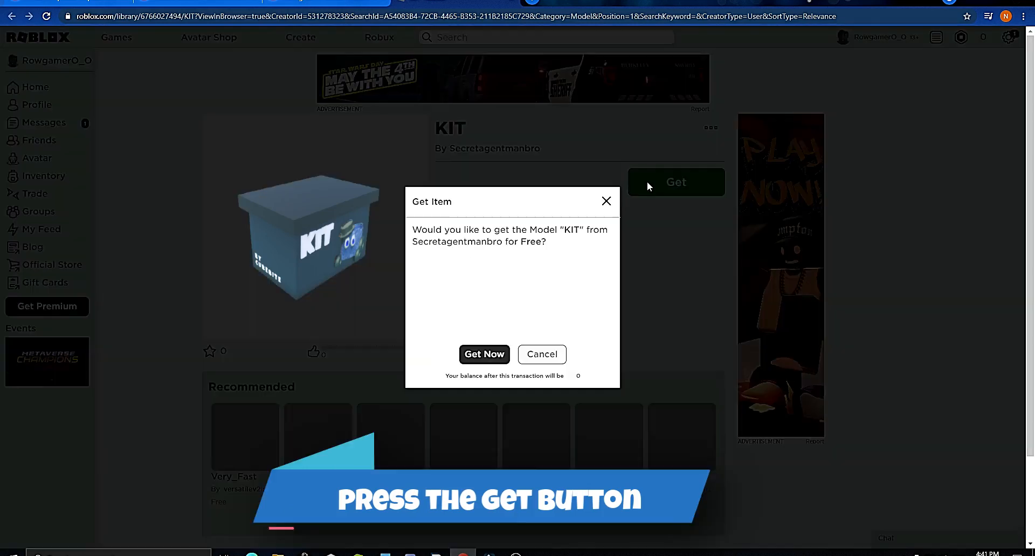
{"action": "left_click", "coordinate": [482, 355]}
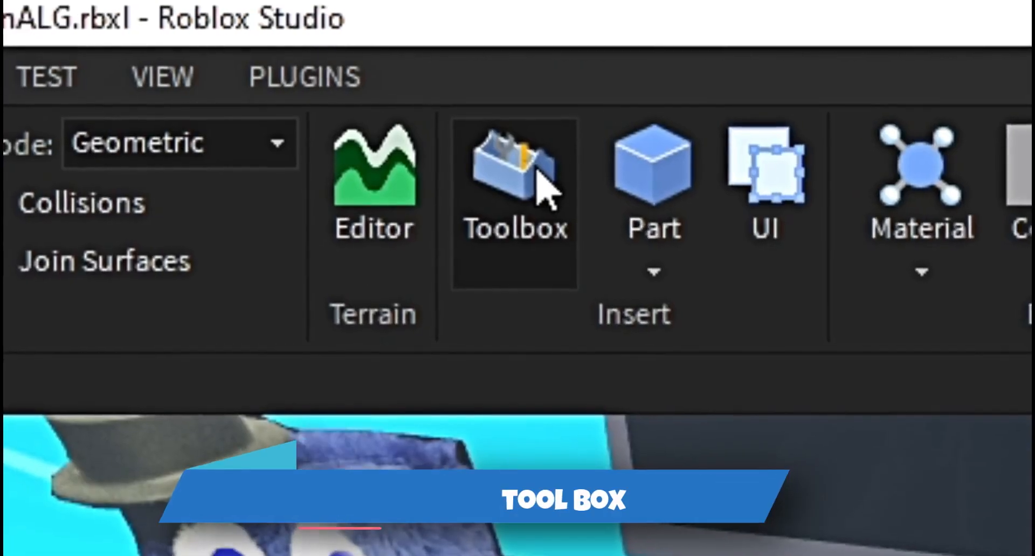
In Roblox Studio, insert the KIT model from the inventory's My Models into the scene.
{"action": "left_click", "coordinate": [538, 172]}
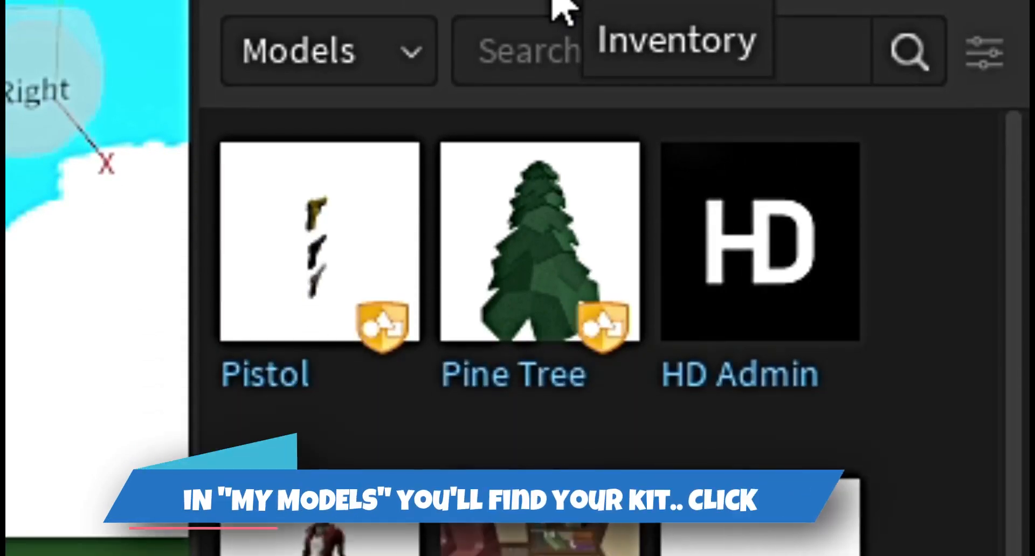
{"action": "left_click", "coordinate": [555, 6]}
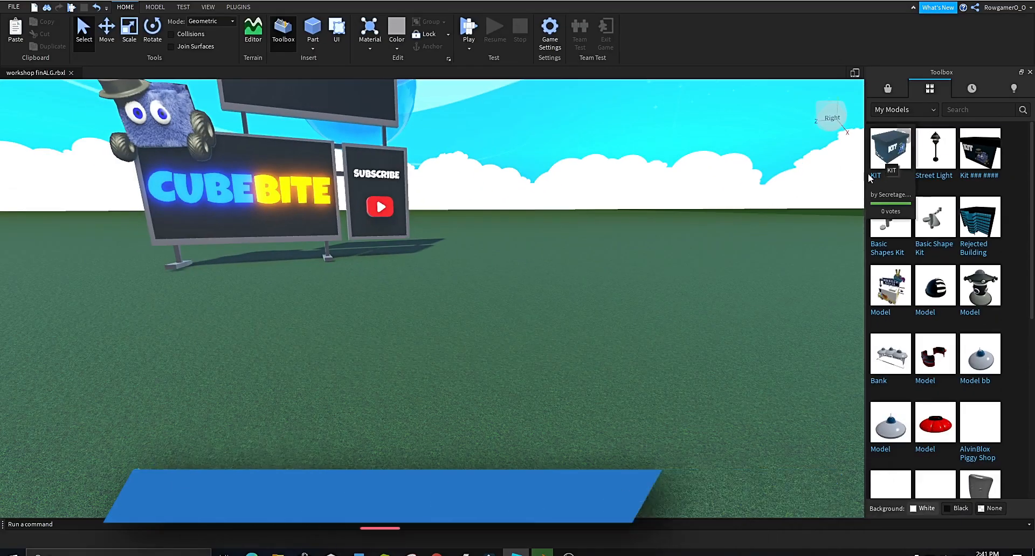
{"action": "left_click", "coordinate": [871, 175]}
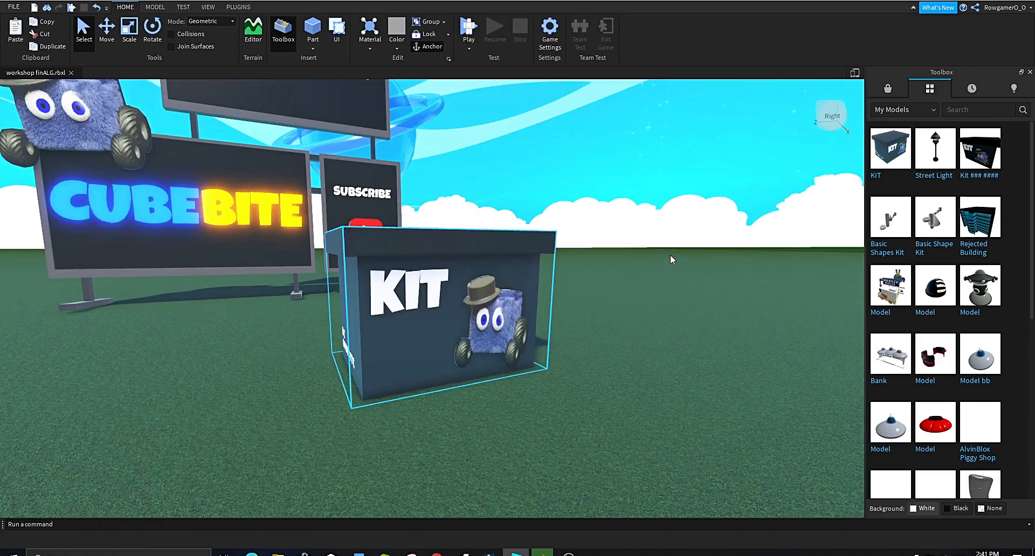
{"action": "right_click_drag", "start_coordinate": [627, 312], "coordinate": [626, 312]}
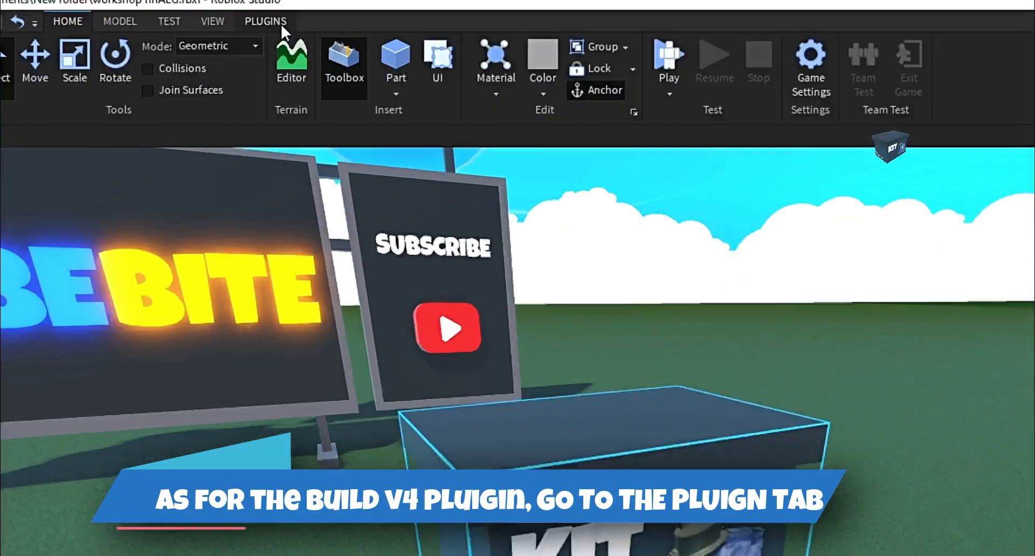
Show the Explorer and expand the Kit for Road folder in Workspace.
{"action": "left_click", "coordinate": [242, 7]}
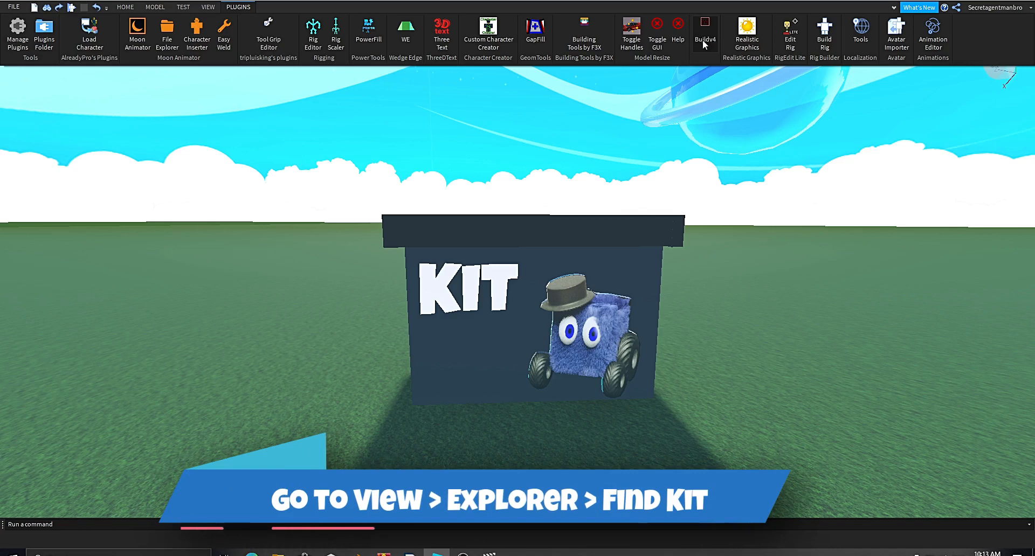
{"action": "left_click", "coordinate": [208, 7]}
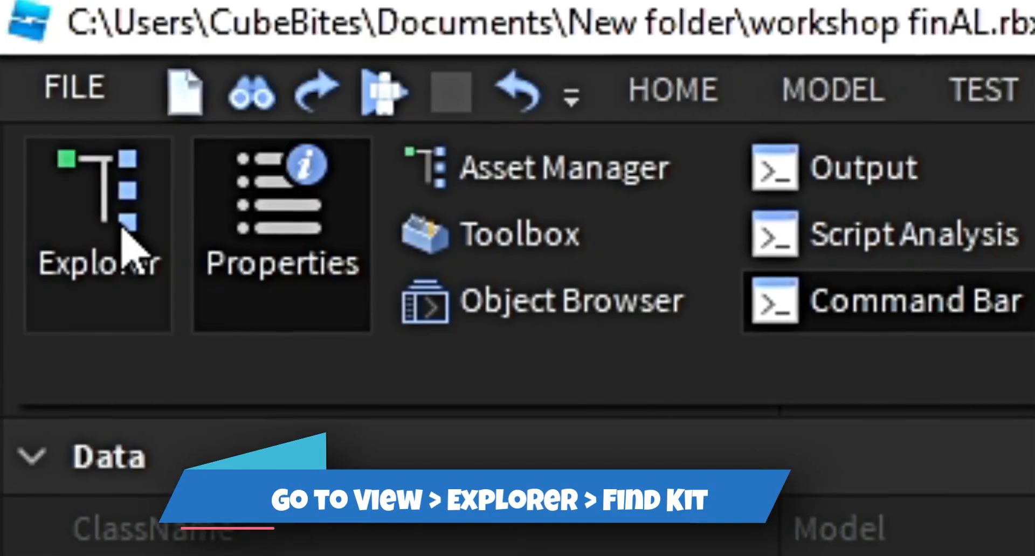
{"action": "left_click", "coordinate": [42, 35]}
{"action": "left_click", "coordinate": [23, 35]}
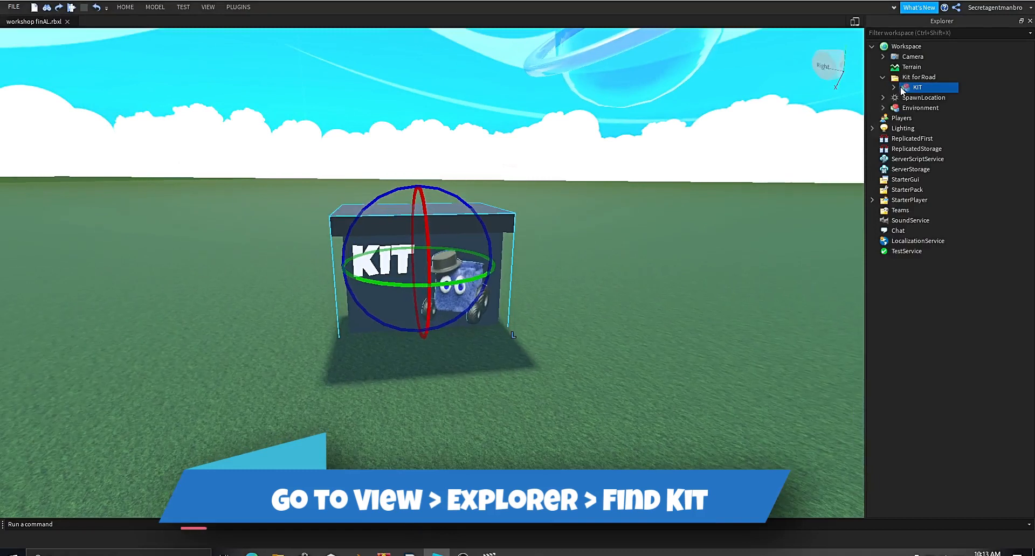
{"action": "left_click", "coordinate": [883, 78]}
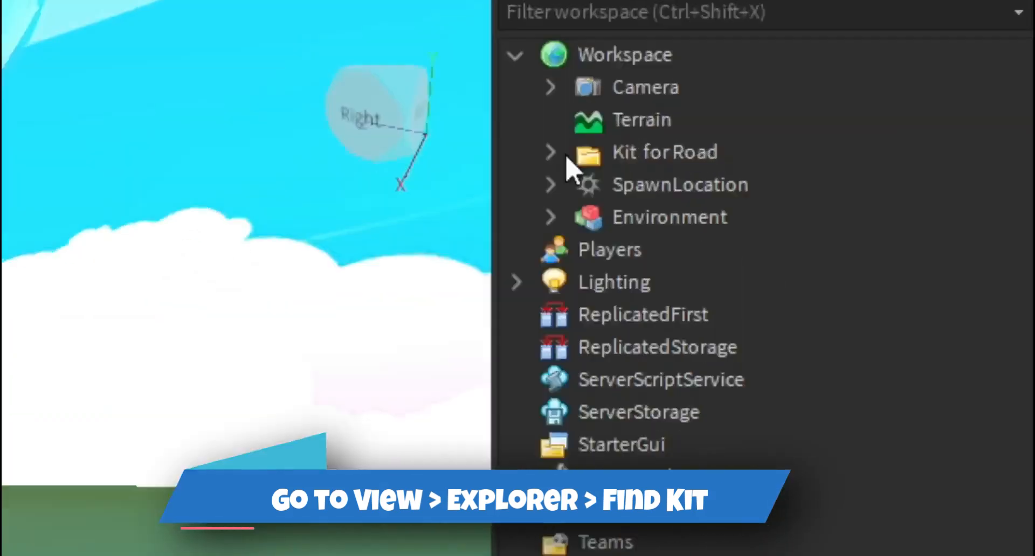
{"action": "left_click", "coordinate": [884, 79]}
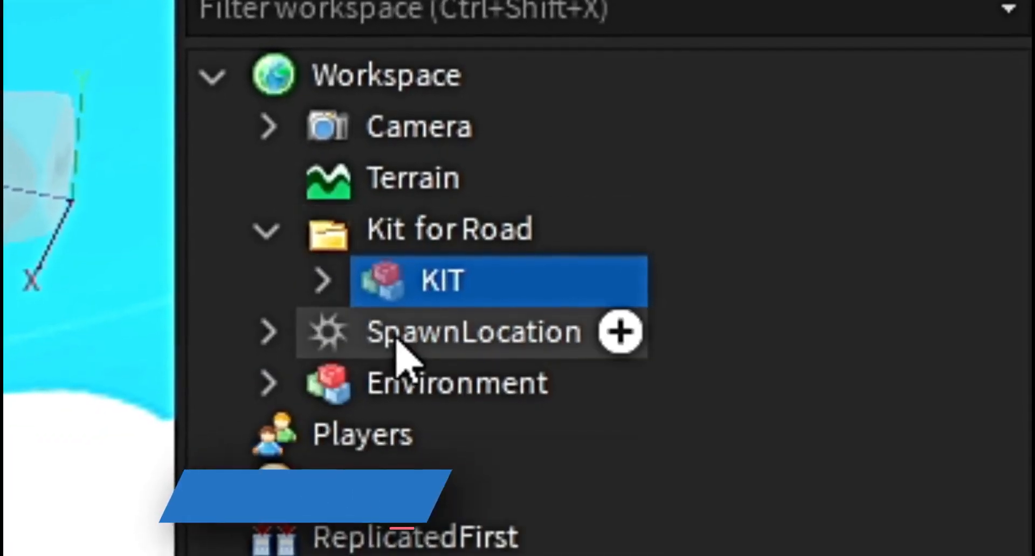
Expand the KIT model and delete its "Box (Delete Me! :C)" model.
{"action": "double_click", "coordinate": [400, 283]}
{"action": "left_click", "coordinate": [443, 338]}
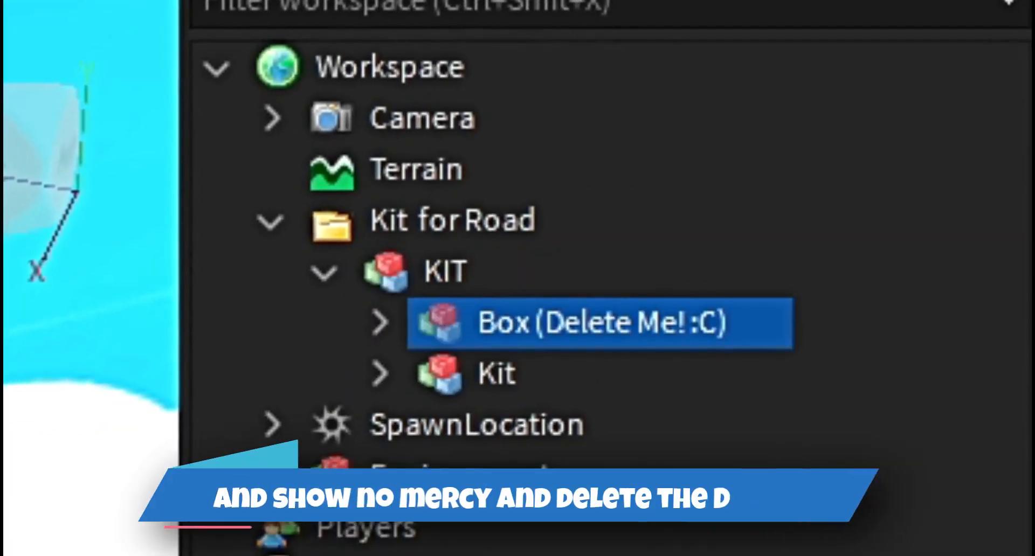
{"action": "left_click_drag", "start_coordinate": [447, 332], "coordinate": [592, 369]}
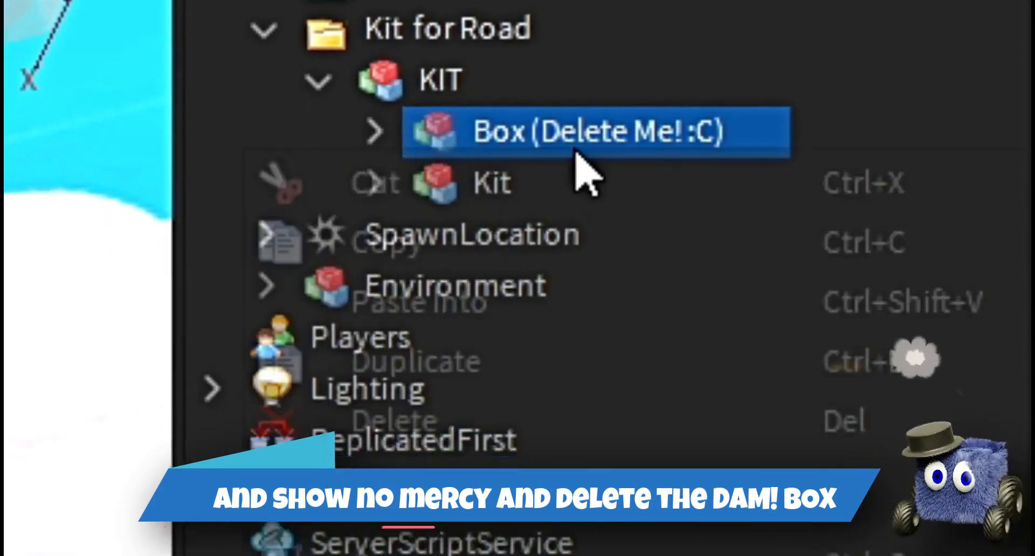
{"action": "right_click", "coordinate": [580, 302]}
{"action": "left_click", "coordinate": [544, 343]}
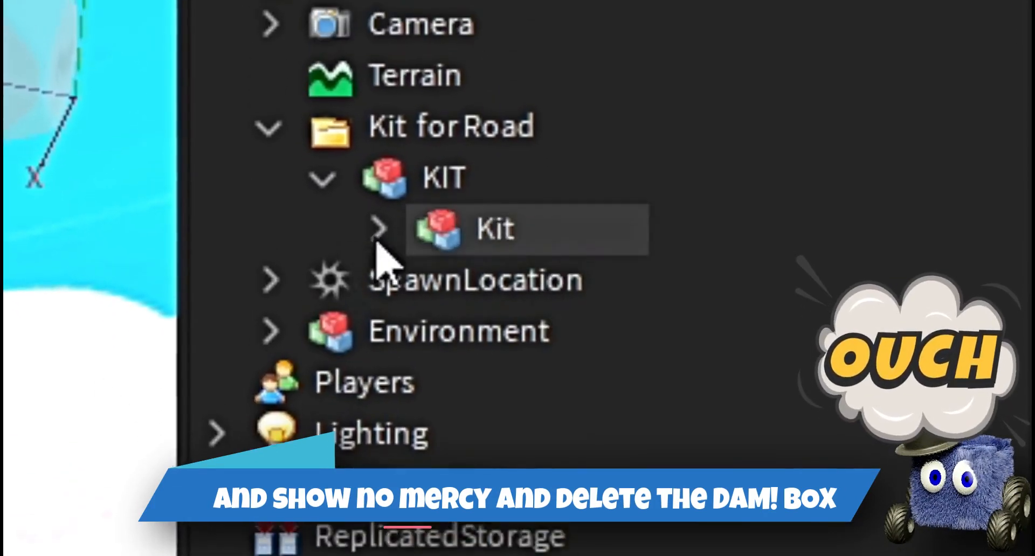
Ungroup the remaining Kit model into its separate parts.
{"action": "left_click", "coordinate": [423, 205]}
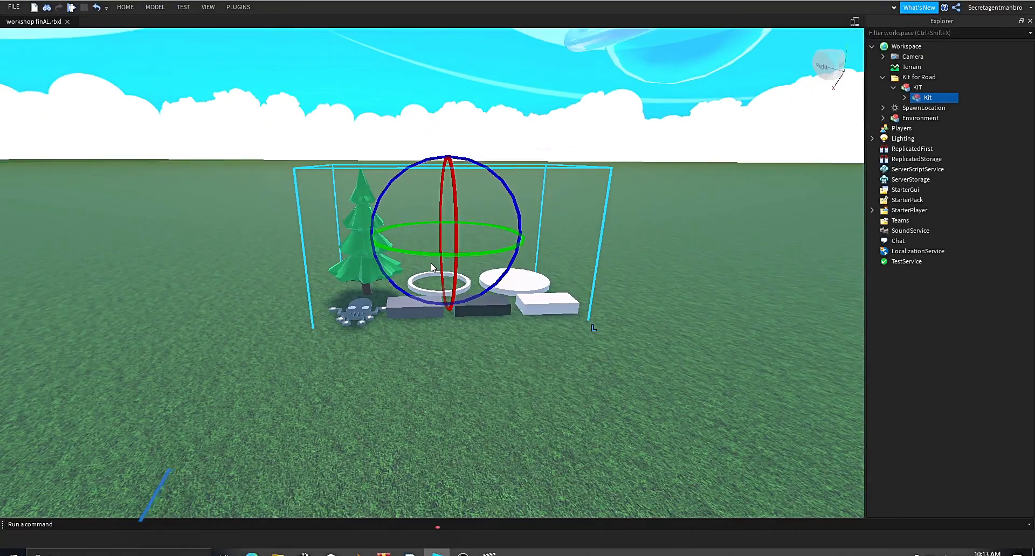
{"action": "right_click", "coordinate": [431, 263]}
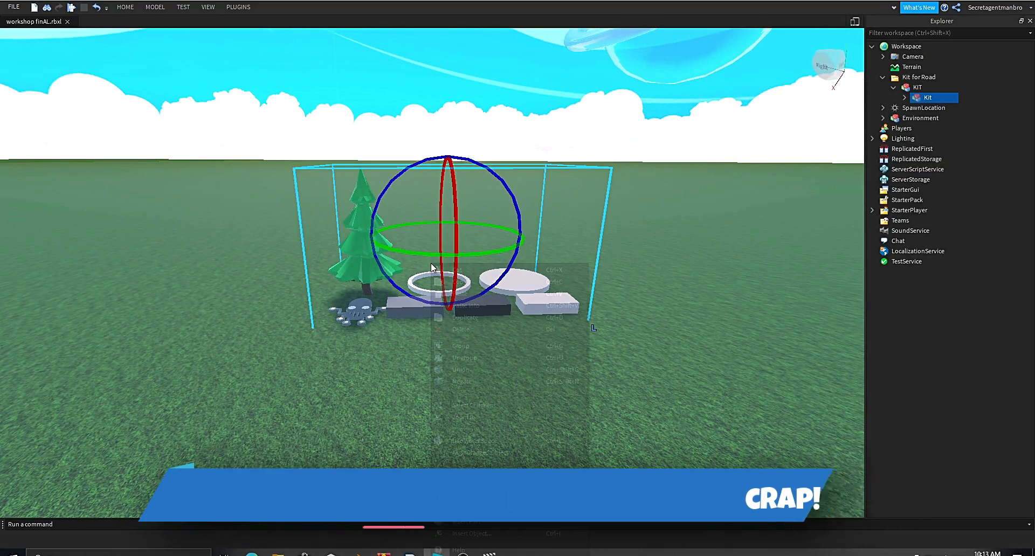
{"action": "left_click", "coordinate": [461, 359]}
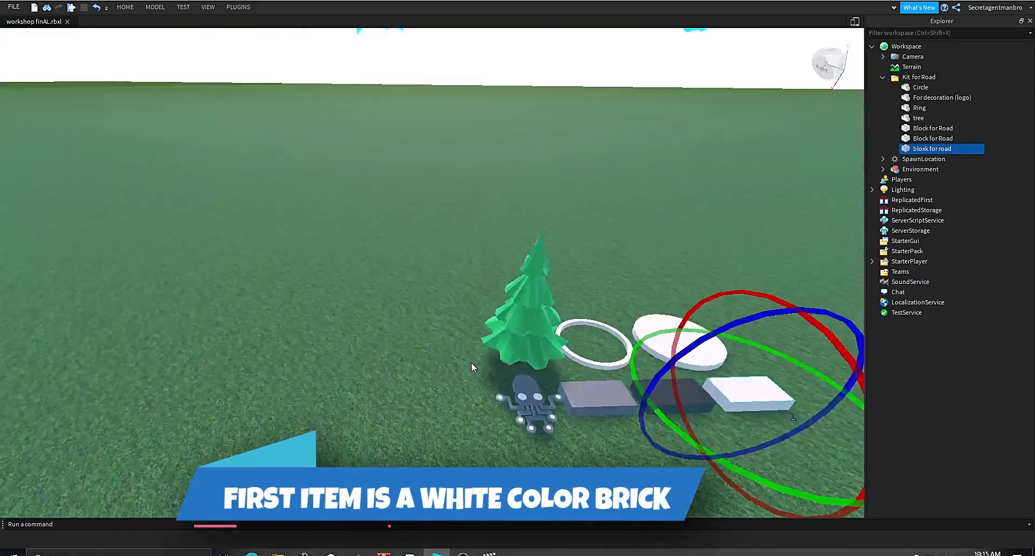
Show the Properties and examine the white road block's brick color and material.
{"action": "scroll", "coordinate": [471, 363], "scroll_direction": "down", "scroll_amount": 5}
{"action": "right_click_drag", "start_coordinate": [471, 363], "coordinate": [472, 363]}
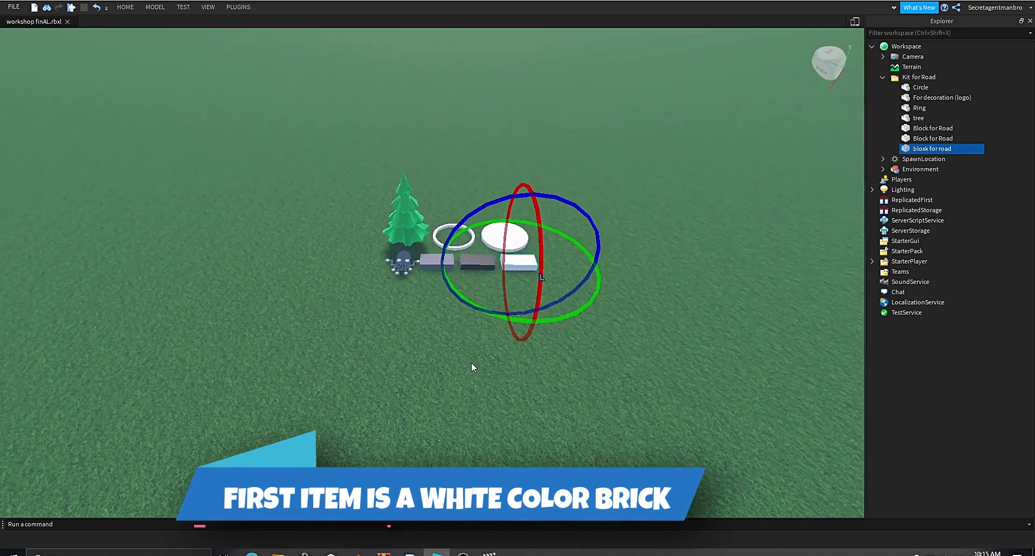
{"action": "scroll", "coordinate": [472, 364], "scroll_direction": "up", "scroll_amount": 4}
{"action": "left_click", "coordinate": [209, 7]}
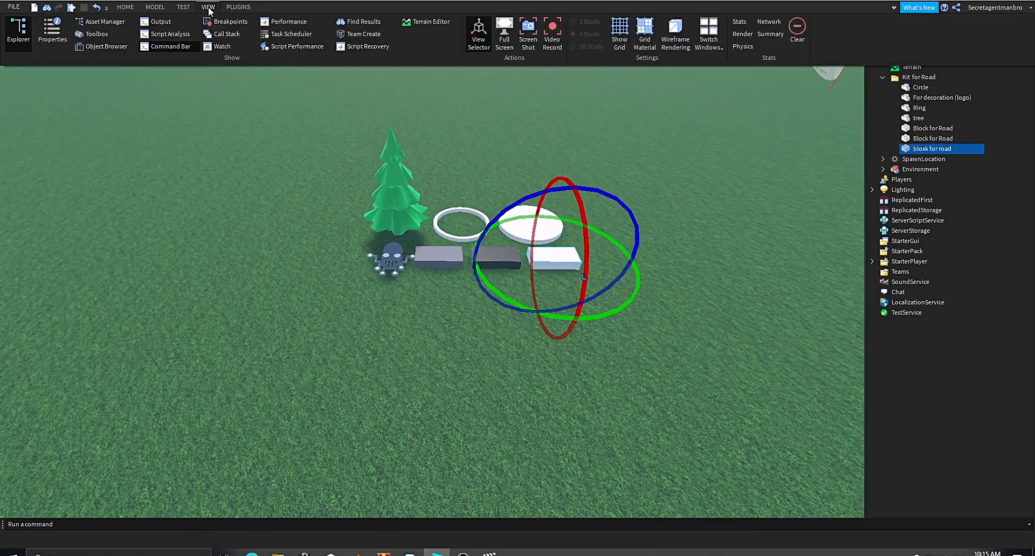
{"action": "left_click", "coordinate": [60, 40]}
{"action": "right_click_drag", "start_coordinate": [546, 292], "coordinate": [533, 381]}
{"action": "scroll", "coordinate": [557, 295], "scroll_direction": "up", "scroll_amount": 3}
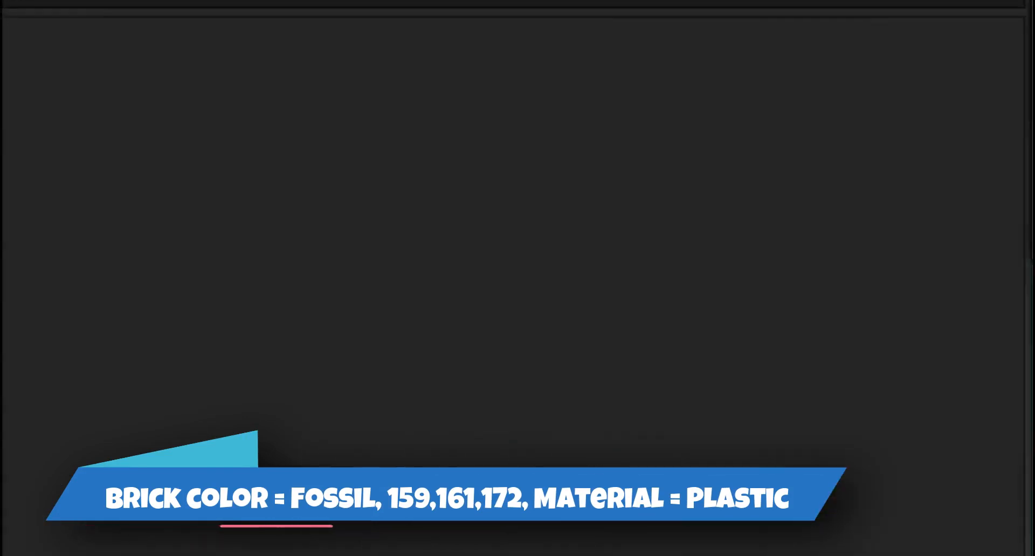
{"action": "left_click", "coordinate": [546, 312]}
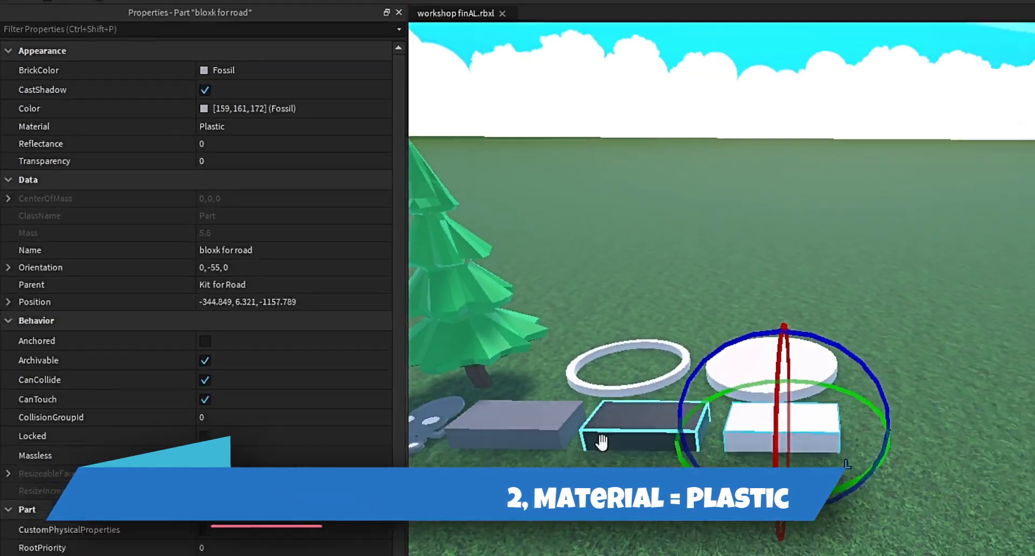
Examine the brick color and material of the black road block and the grey road block.
{"action": "left_click", "coordinate": [433, 330]}
{"action": "scroll", "coordinate": [366, 367], "scroll_direction": "down", "scroll_amount": 3}
{"action": "right_click_drag", "start_coordinate": [365, 368], "coordinate": [372, 388]}
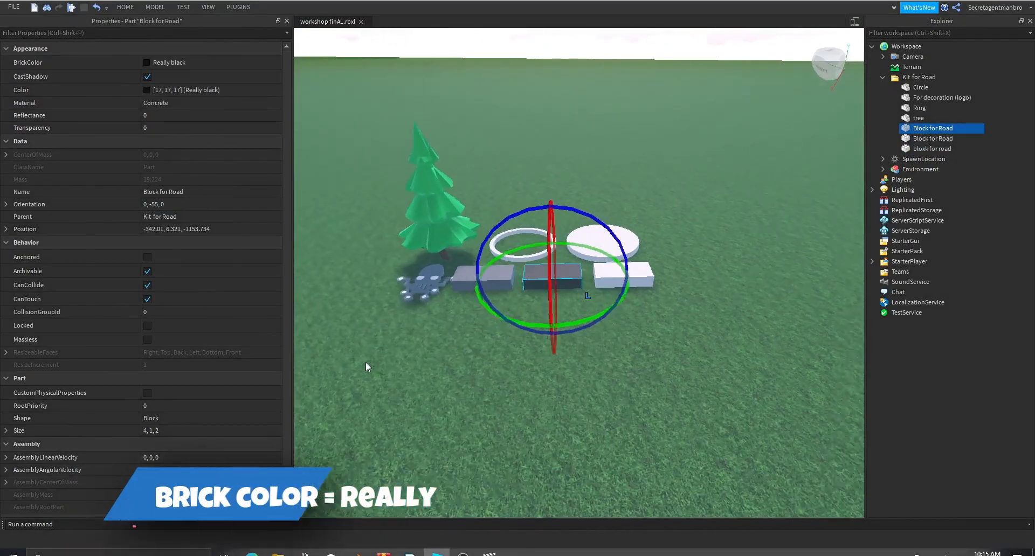
{"action": "scroll", "coordinate": [545, 324], "scroll_direction": "up", "scroll_amount": 2}
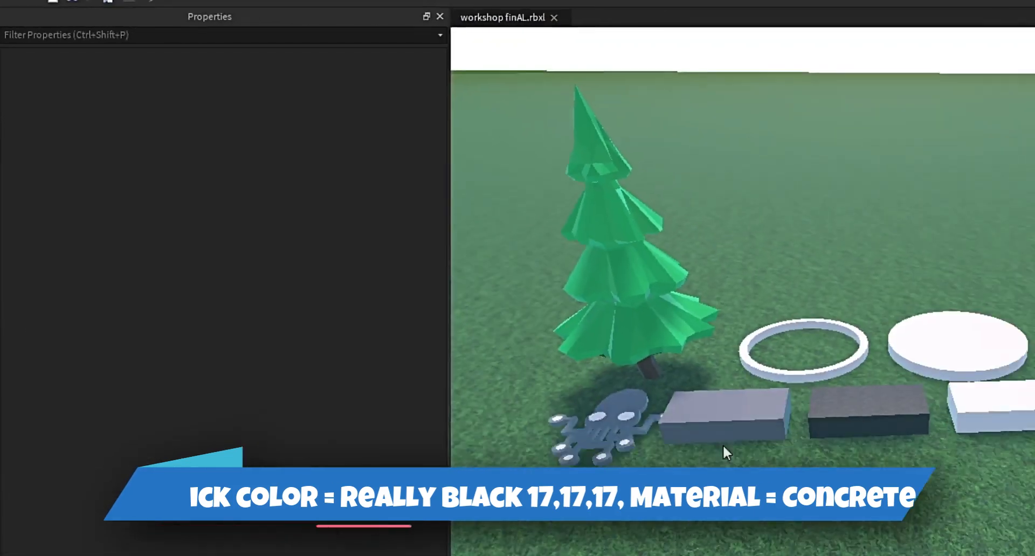
{"action": "left_click", "coordinate": [722, 444]}
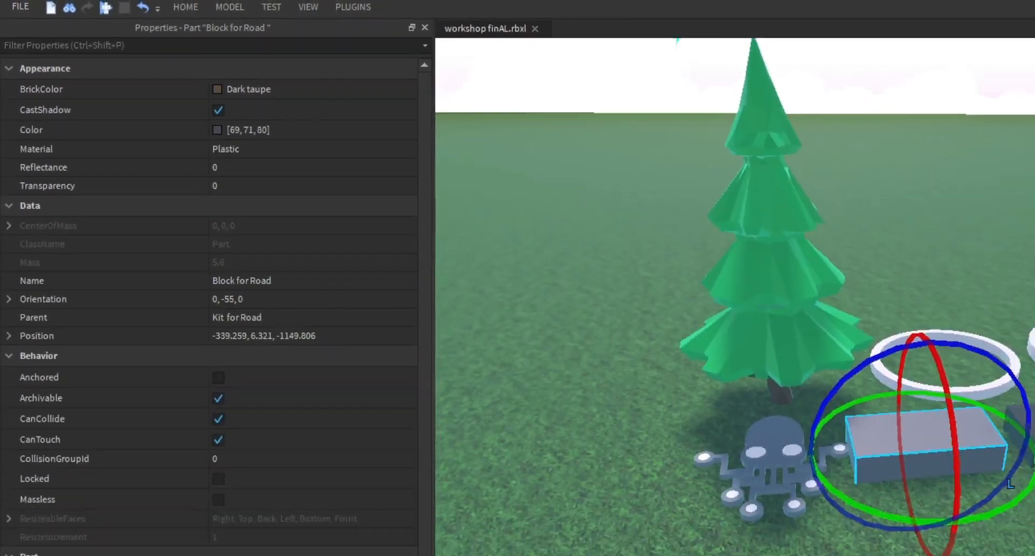
{"action": "scroll", "coordinate": [455, 409], "scroll_direction": "down", "scroll_amount": 4}
{"action": "scroll", "coordinate": [432, 383], "scroll_direction": "up", "scroll_amount": 1}
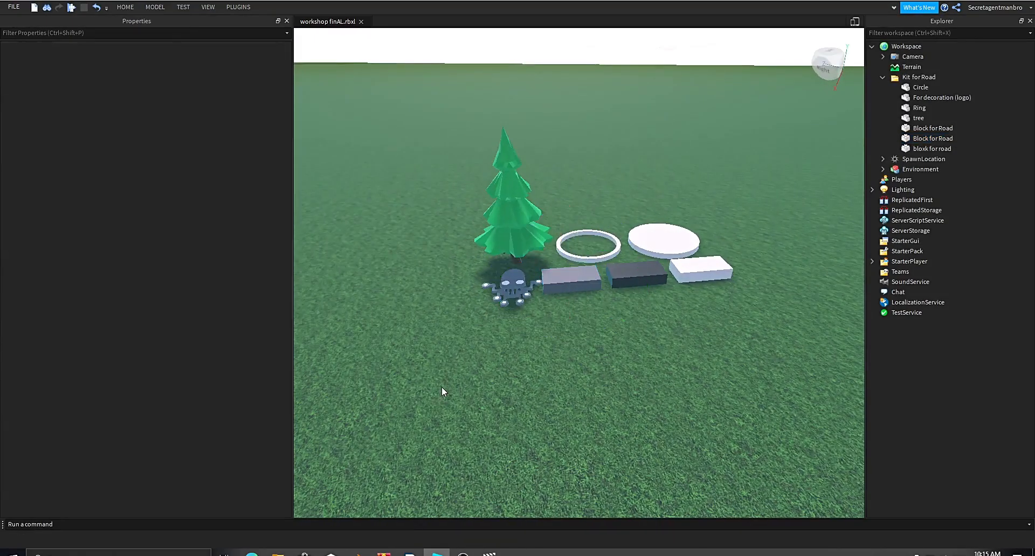
Examine the properties of the decoration logo, the tree and the ring.
{"action": "scroll", "coordinate": [442, 391], "scroll_direction": "up", "scroll_amount": 1}
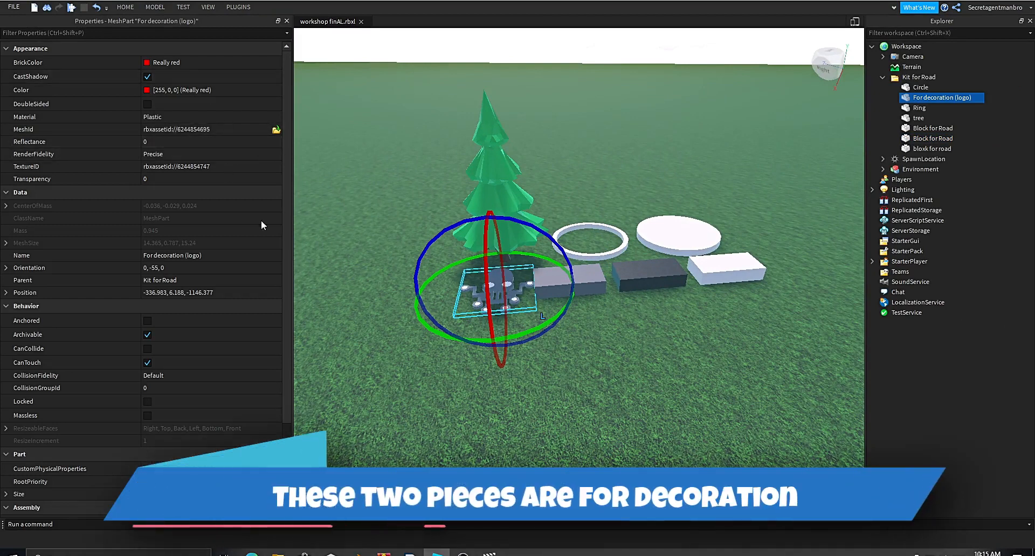
{"action": "left_click", "coordinate": [513, 166]}
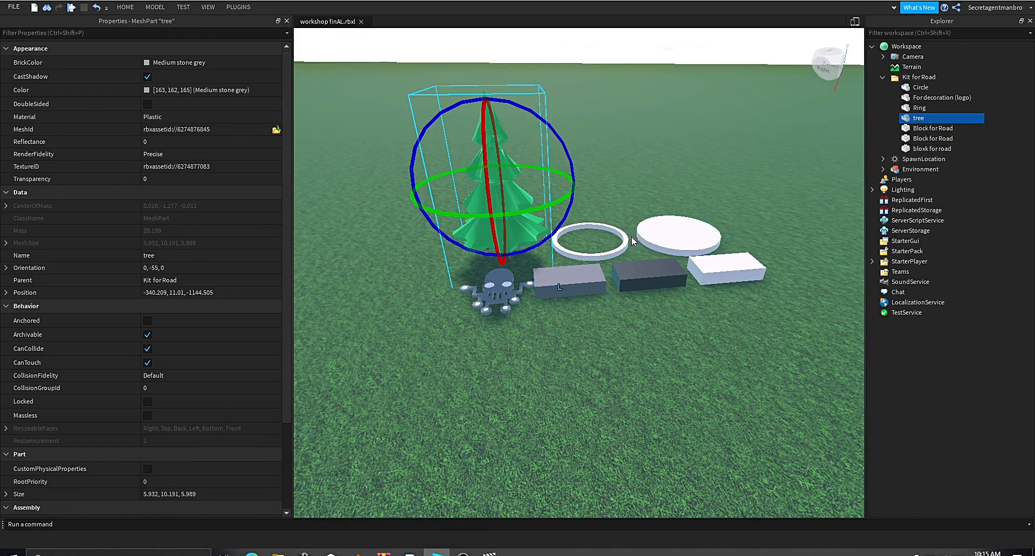
{"action": "left_click", "coordinate": [619, 250]}
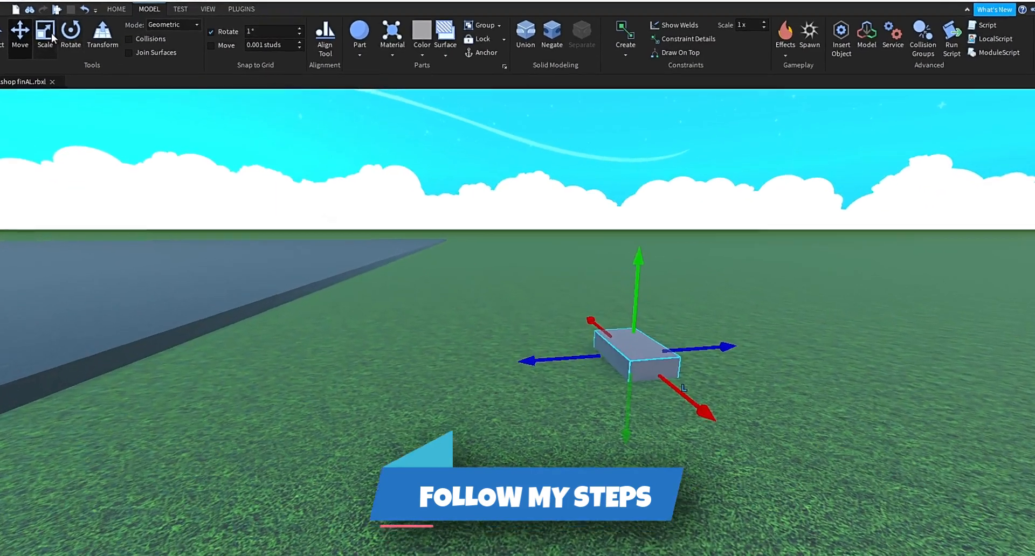
Activate the Scale tool for the grey block and set the move snapping increment to 1 stud.
{"action": "left_click", "coordinate": [65, 32]}
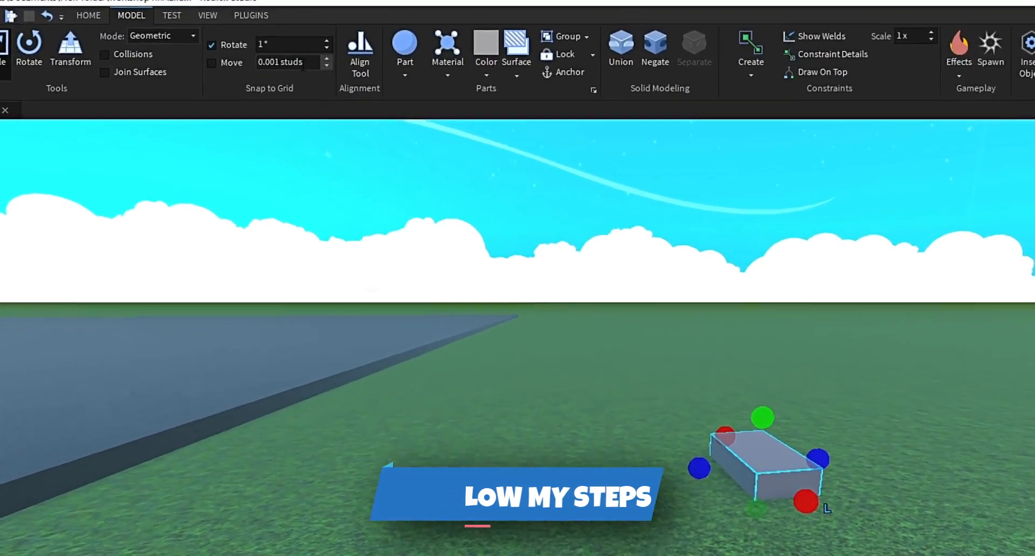
{"action": "left_click", "coordinate": [275, 40]}
{"action": "type", "text": "1"}
{"action": "key", "text": "Return"}
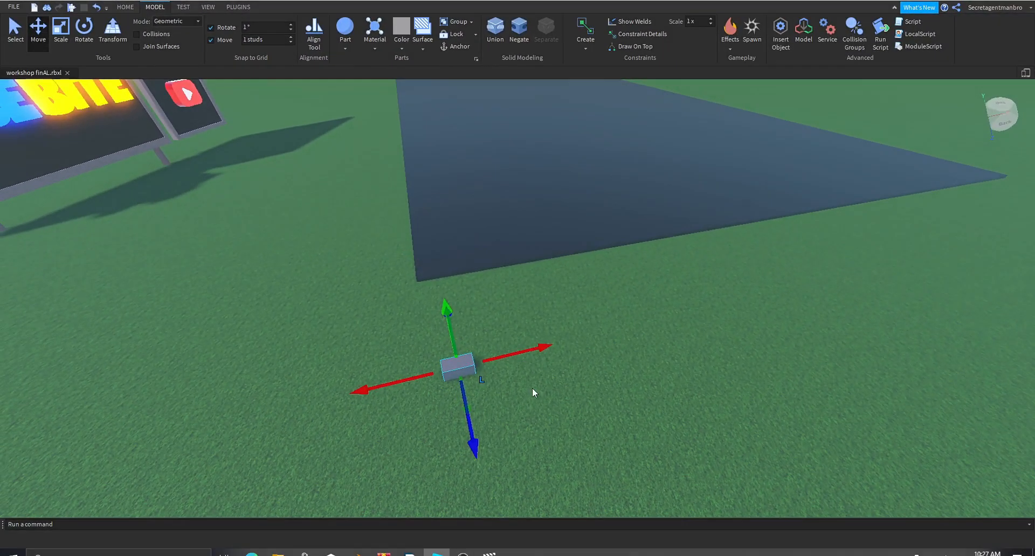
Move the grey block onto the near corner of the large dark slab, on the billboard side.
{"action": "left_click_drag", "start_coordinate": [466, 422], "coordinate": [447, 309]}
{"action": "right_click_drag", "start_coordinate": [480, 376], "coordinate": [490, 374]}
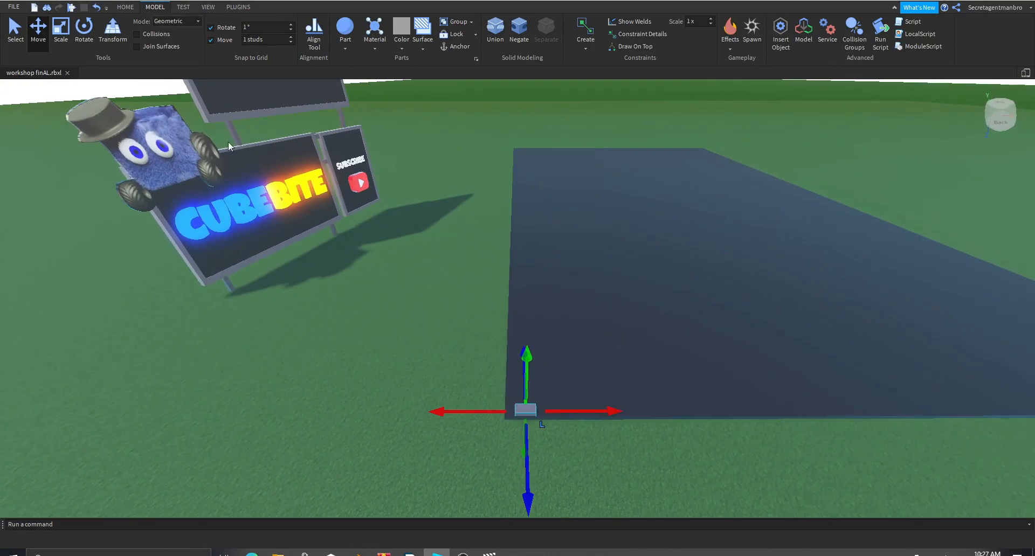
{"action": "right_click_drag", "start_coordinate": [570, 375], "coordinate": [570, 375]}
Stretch the grey block into a long, wide strip covering the full length of the slab's edge on the billboard side.
{"action": "left_click_drag", "start_coordinate": [520, 336], "coordinate": [226, 153]}
{"action": "right_click_drag", "start_coordinate": [471, 429], "coordinate": [471, 429]}
{"action": "left_click_drag", "start_coordinate": [454, 220], "coordinate": [439, 219]}
{"action": "left_click_drag", "start_coordinate": [506, 219], "coordinate": [531, 233]}
{"action": "left_click_drag", "start_coordinate": [429, 217], "coordinate": [420, 216]}
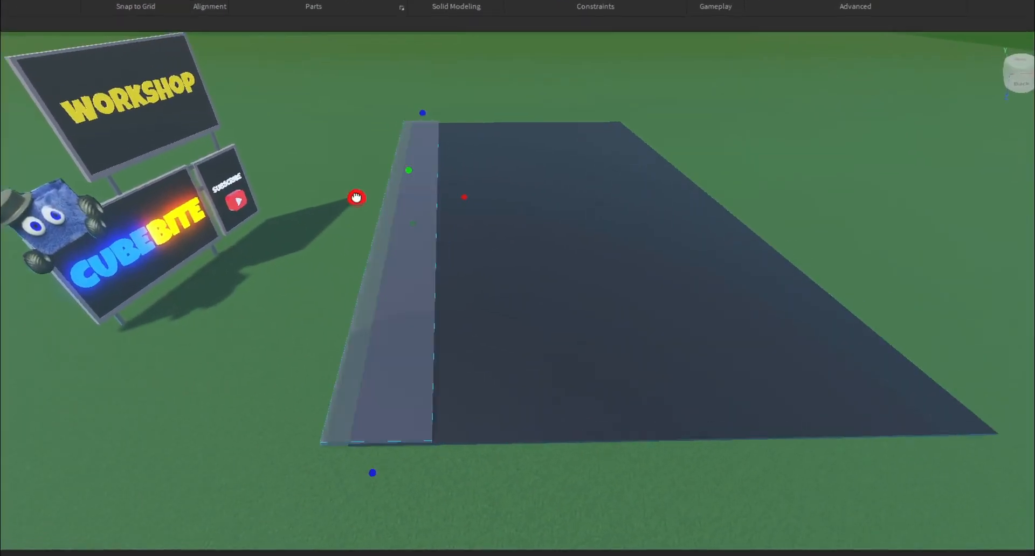
{"action": "right_click_drag", "start_coordinate": [254, 277], "coordinate": [254, 277]}
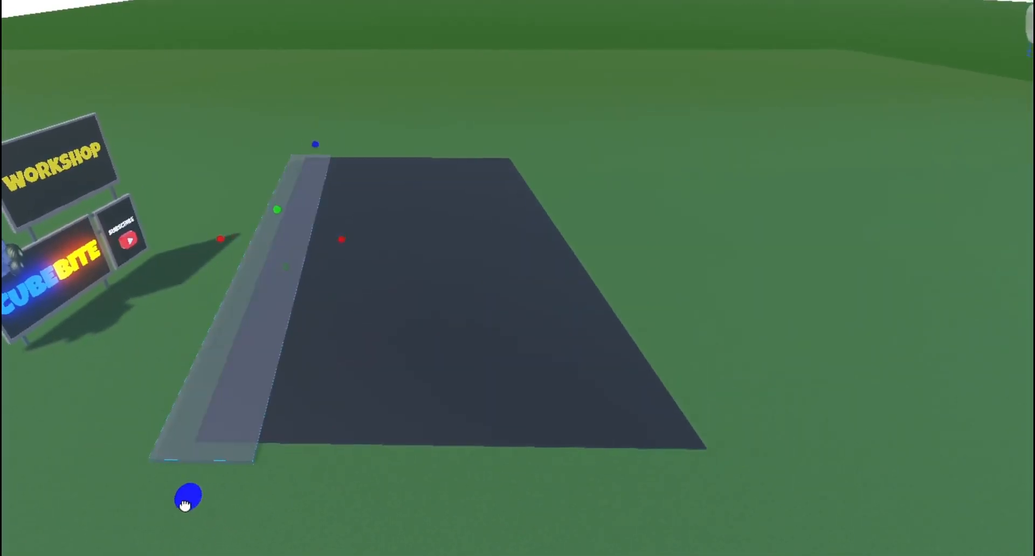
{"action": "right_click_drag", "start_coordinate": [338, 252], "coordinate": [339, 253]}
{"action": "left_click_drag", "start_coordinate": [436, 309], "coordinate": [444, 303]}
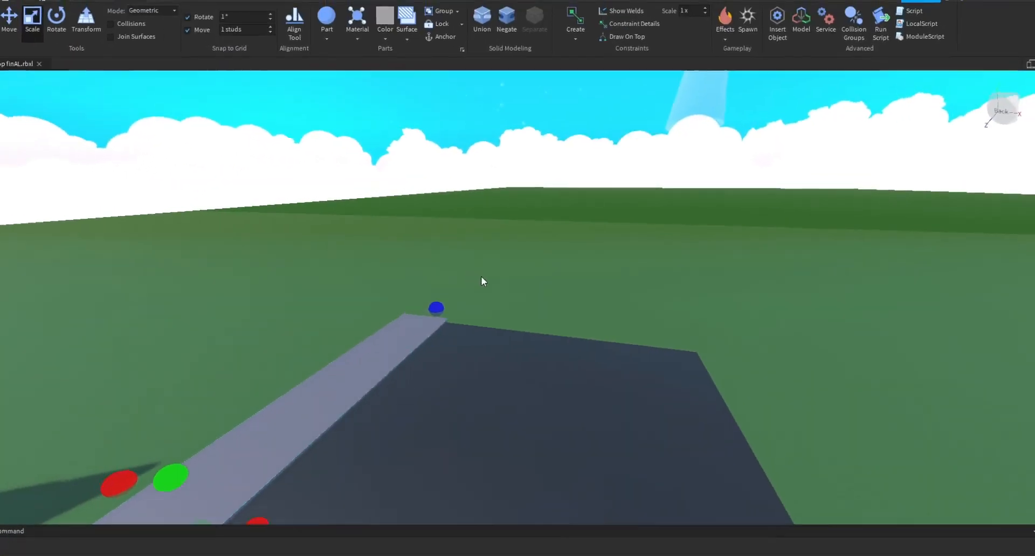
Move the kit's white circle over to the near end of the grey strip.
{"action": "right_click_drag", "start_coordinate": [496, 348], "coordinate": [496, 349]}
{"action": "left_click", "coordinate": [510, 370]}
{"action": "key", "text": "w"}
{"action": "right_click_drag", "start_coordinate": [553, 403], "coordinate": [553, 403]}
{"action": "left_click", "coordinate": [528, 360]}
{"action": "right_click_drag", "start_coordinate": [701, 405], "coordinate": [678, 382]}
{"action": "scroll", "coordinate": [678, 382], "scroll_direction": "down", "scroll_amount": 5}
{"action": "left_click", "coordinate": [43, 46]}
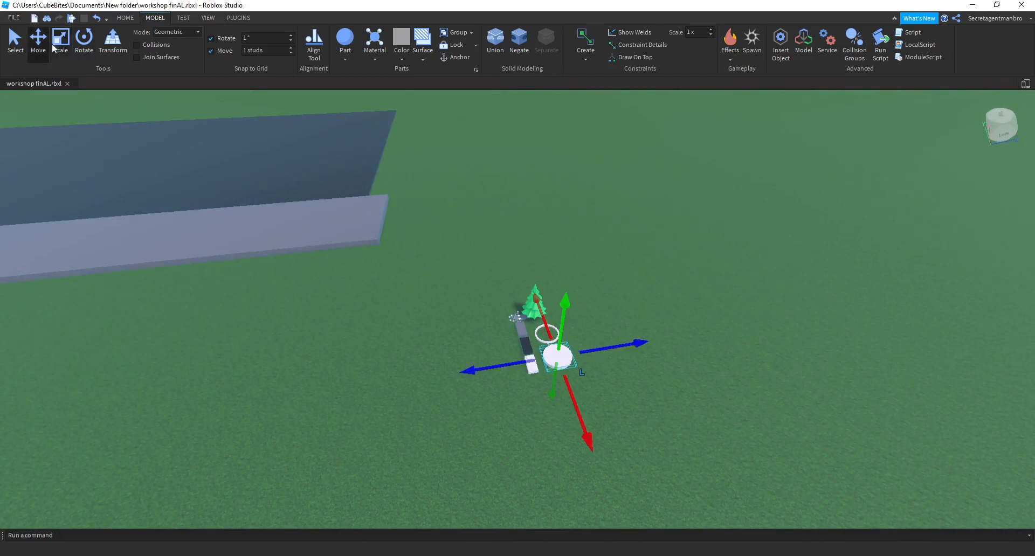
{"action": "left_click_drag", "start_coordinate": [343, 452], "coordinate": [423, 261]}
{"action": "left_click_drag", "start_coordinate": [466, 225], "coordinate": [477, 224]}
Select the white circle beside the strip and activate the Scale tool for it.
{"action": "right_click_drag", "start_coordinate": [506, 281], "coordinate": [507, 280]}
{"action": "key", "text": "w"}
{"action": "left_click", "coordinate": [727, 479]}
{"action": "right_click_drag", "start_coordinate": [727, 478], "coordinate": [726, 479]}
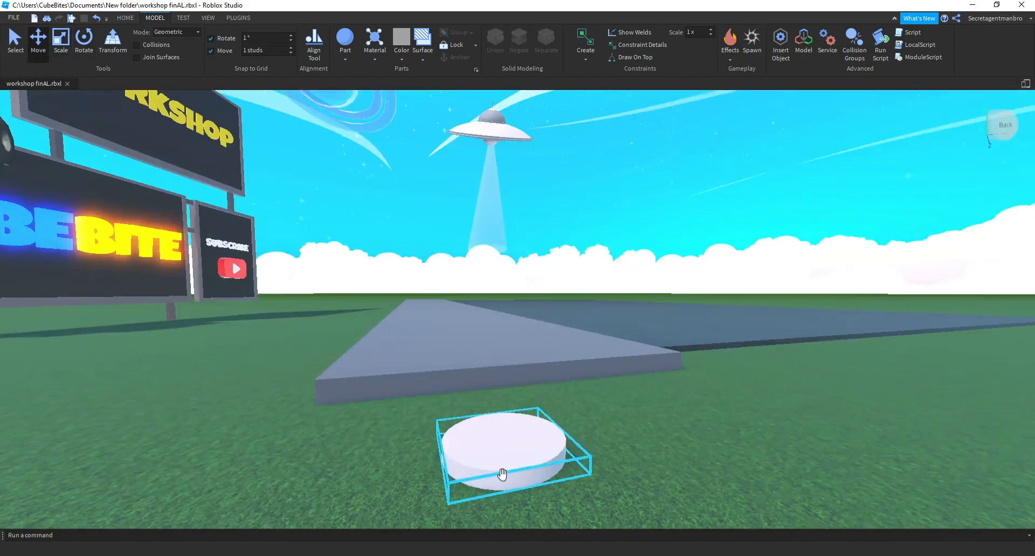
{"action": "left_click", "coordinate": [502, 473]}
{"action": "right_click_drag", "start_coordinate": [239, 203], "coordinate": [239, 203]}
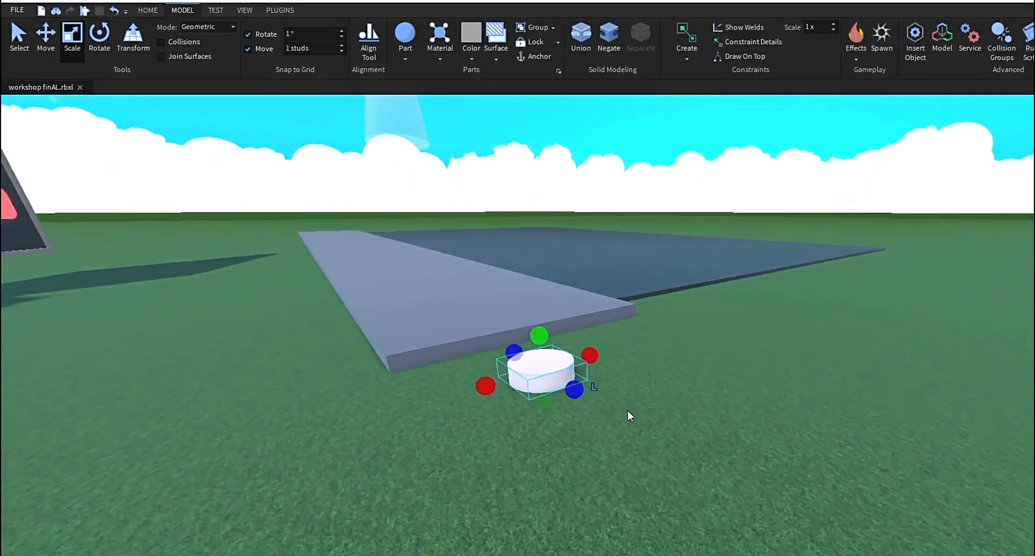
{"action": "right_click_drag", "start_coordinate": [627, 411], "coordinate": [627, 411]}
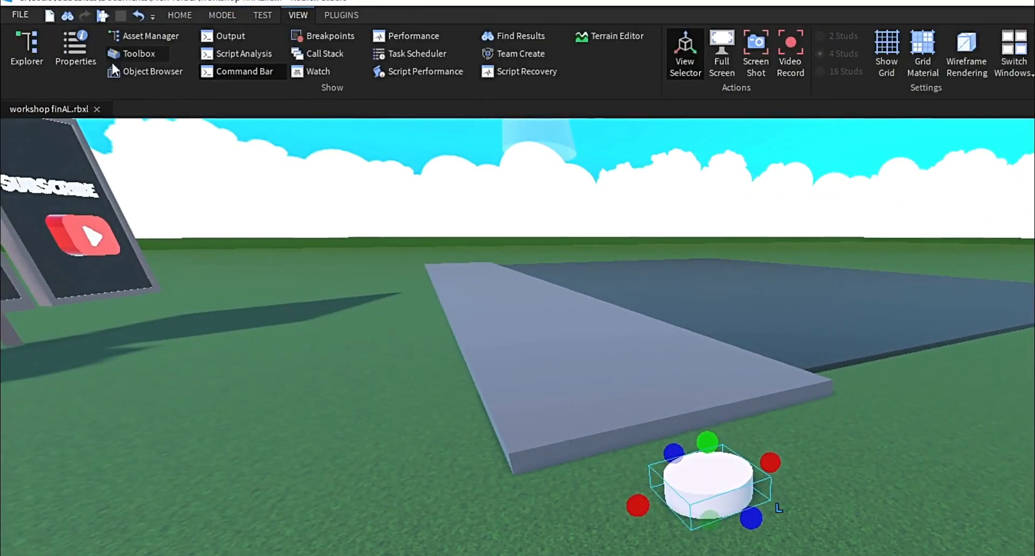
Copy the grey strip's color value 69, 71, 80 onto the white circle, and close the properties.
{"action": "left_click", "coordinate": [76, 48]}
{"action": "right_click_drag", "start_coordinate": [895, 478], "coordinate": [895, 479]}
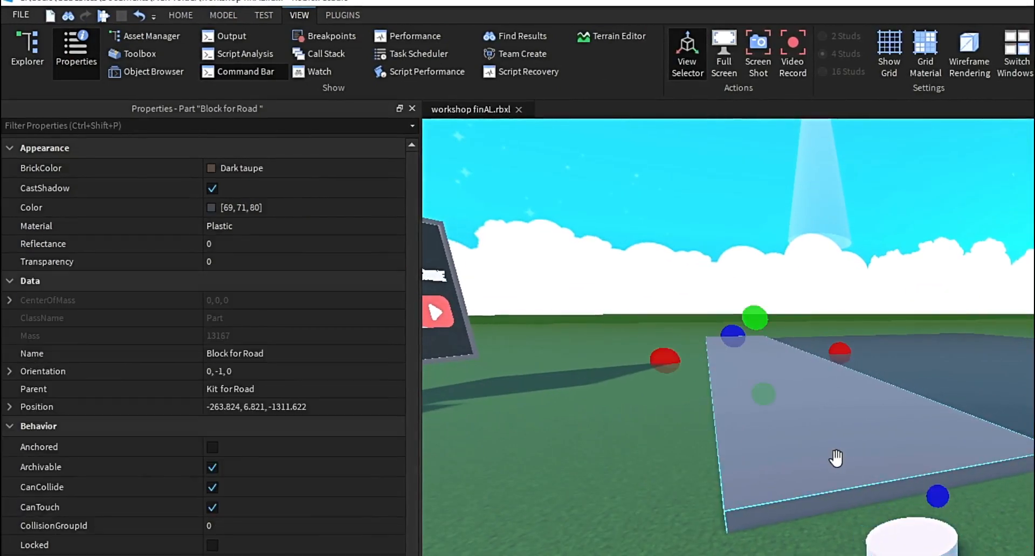
{"action": "right_click", "coordinate": [836, 459]}
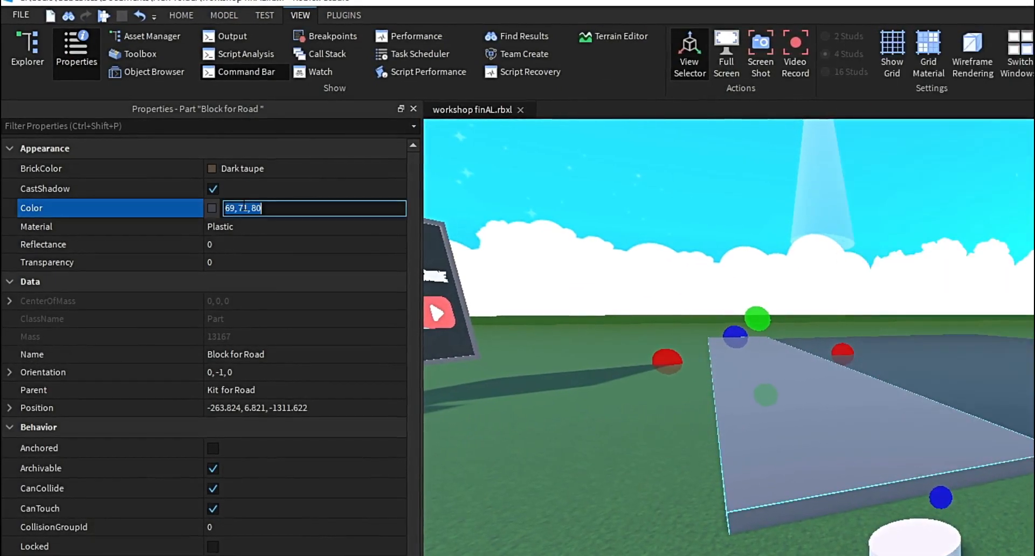
{"action": "left_click", "coordinate": [271, 276]}
{"action": "left_click", "coordinate": [912, 551]}
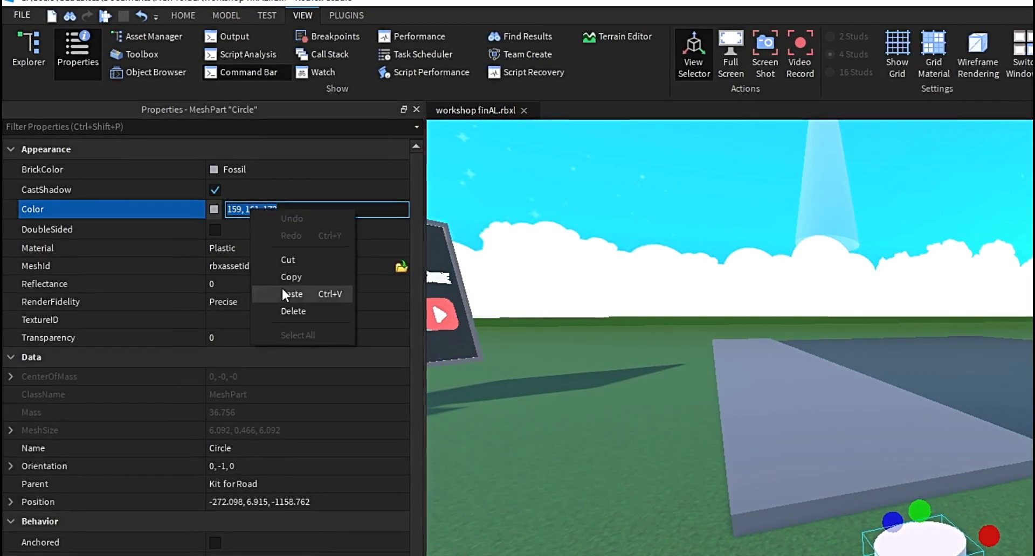
{"action": "left_click", "coordinate": [587, 548]}
{"action": "right_click_drag", "start_coordinate": [588, 548], "coordinate": [587, 549]}
{"action": "key", "text": "s"}
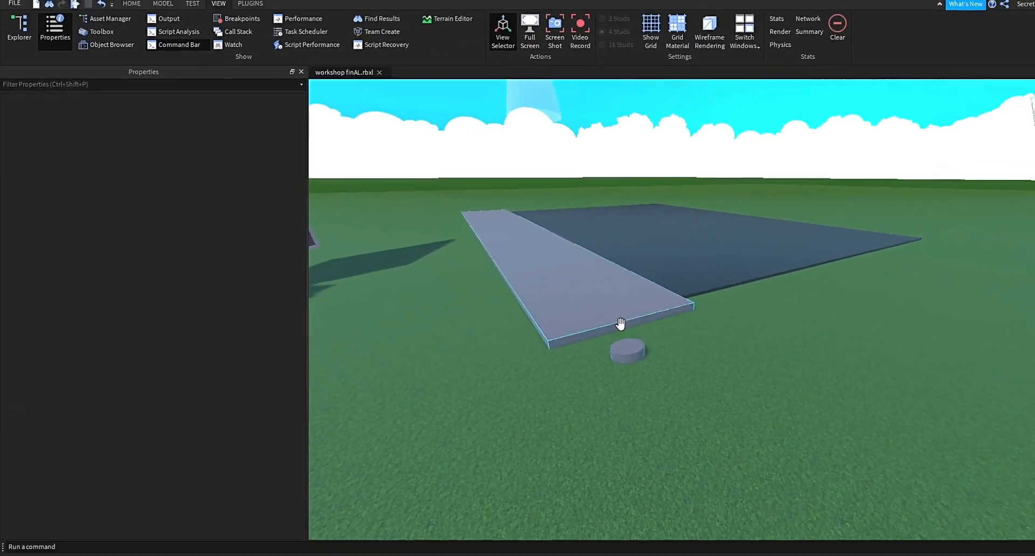
{"action": "left_click", "coordinate": [55, 28]}
Move the recolored circle onto the slab's near corner, against the inner edge of the grey strip.
{"action": "right_click_drag", "start_coordinate": [513, 322], "coordinate": [512, 322]}
{"action": "key", "text": "w"}
{"action": "key", "text": "s"}
{"action": "left_click", "coordinate": [479, 300]}
{"action": "right_click_drag", "start_coordinate": [514, 360], "coordinate": [514, 360]}
{"action": "key", "text": "ctrl+2"}
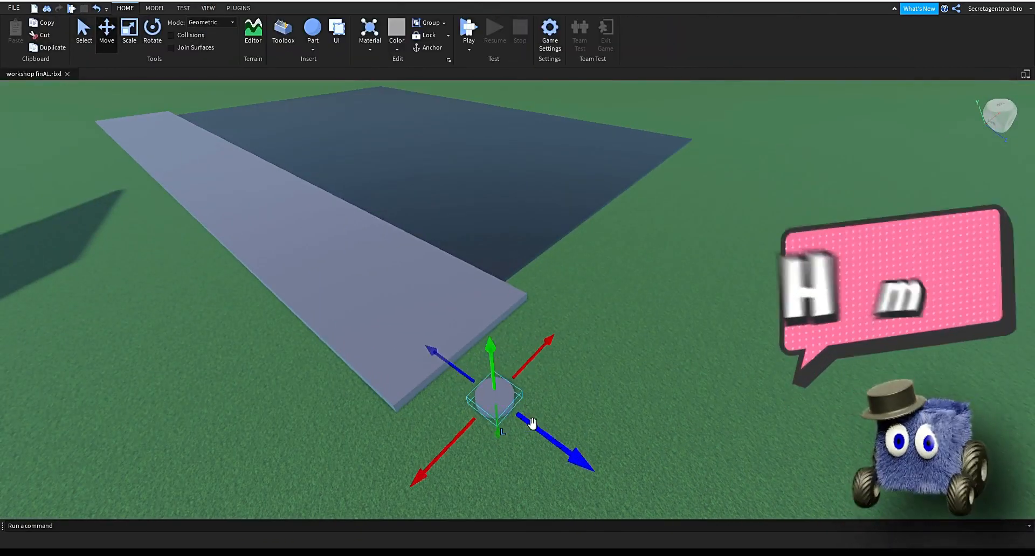
{"action": "left_click_drag", "start_coordinate": [520, 409], "coordinate": [476, 388]}
{"action": "left_click_drag", "start_coordinate": [493, 320], "coordinate": [496, 319]}
{"action": "right_click_drag", "start_coordinate": [552, 372], "coordinate": [552, 372]}
{"action": "left_click_drag", "start_coordinate": [624, 379], "coordinate": [596, 397]}
{"action": "key", "text": "d"}
{"action": "right_click_drag", "start_coordinate": [595, 410], "coordinate": [595, 409]}
Enlarge the circle so it overlaps the strip's inner edge and bulges out over the dark slab.
{"action": "key", "text": "ctrl+3"}
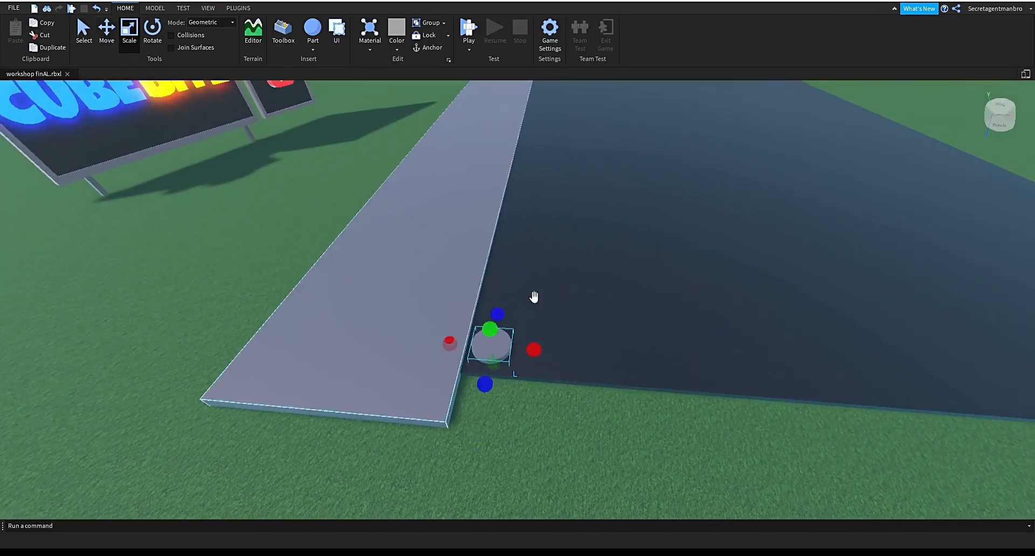
{"action": "right_click_drag", "start_coordinate": [573, 323], "coordinate": [573, 324]}
{"action": "right_click_drag", "start_coordinate": [575, 383], "coordinate": [575, 383]}
{"action": "key", "text": "s"}
{"action": "key", "text": "w"}
{"action": "left_click_drag", "start_coordinate": [524, 376], "coordinate": [522, 379]}
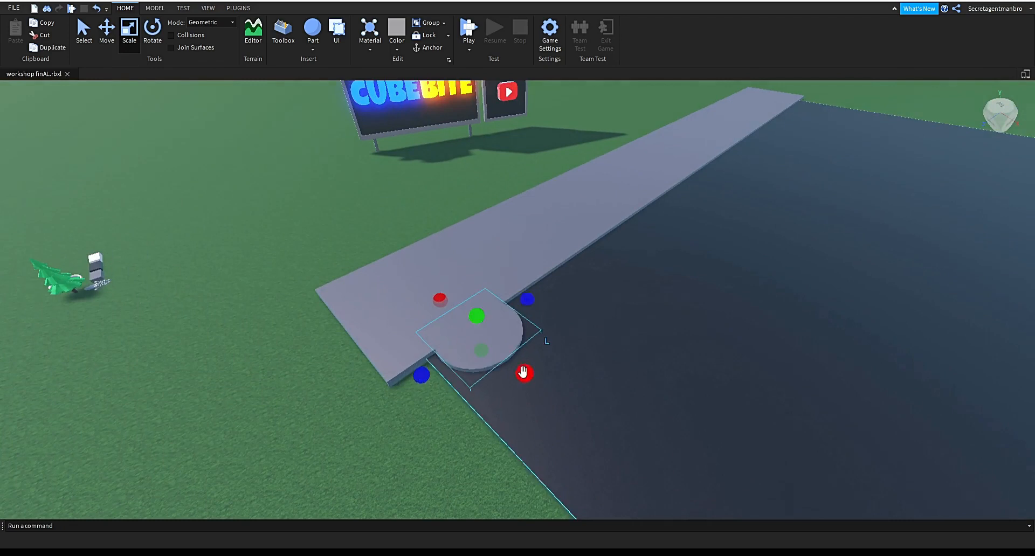
{"action": "right_click_drag", "start_coordinate": [534, 352], "coordinate": [534, 352]}
{"action": "left_click_drag", "start_coordinate": [482, 361], "coordinate": [478, 366]}
Duplicate the circle to the strip's near end and scale the copy to the strip's width to round off that end.
{"action": "right_click_drag", "start_coordinate": [464, 420], "coordinate": [449, 426]}
{"action": "left_click", "coordinate": [360, 372]}
{"action": "left_click", "coordinate": [449, 426]}
{"action": "key", "text": "w"}
{"action": "key", "text": "s"}
{"action": "left_click", "coordinate": [522, 337]}
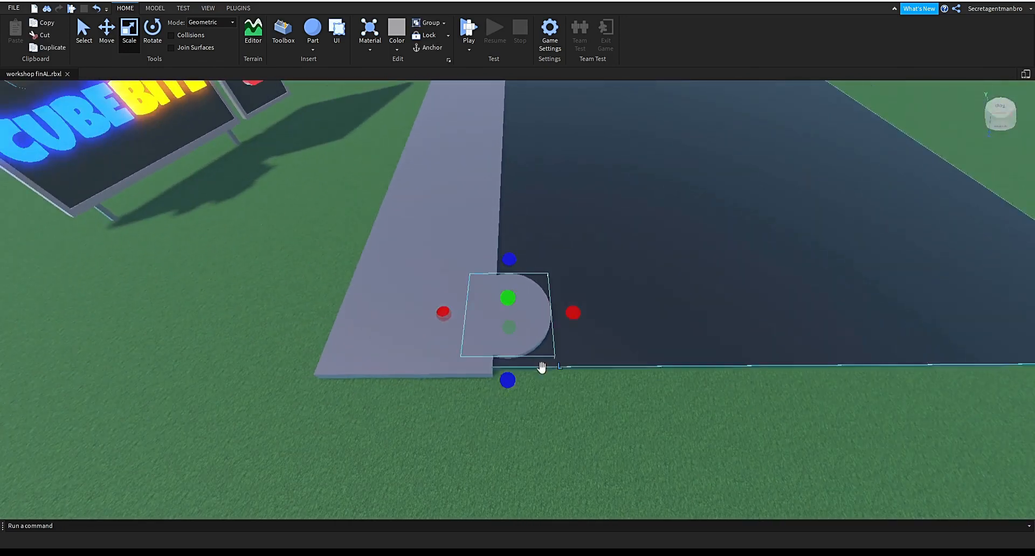
{"action": "key", "text": "ctrl+2"}
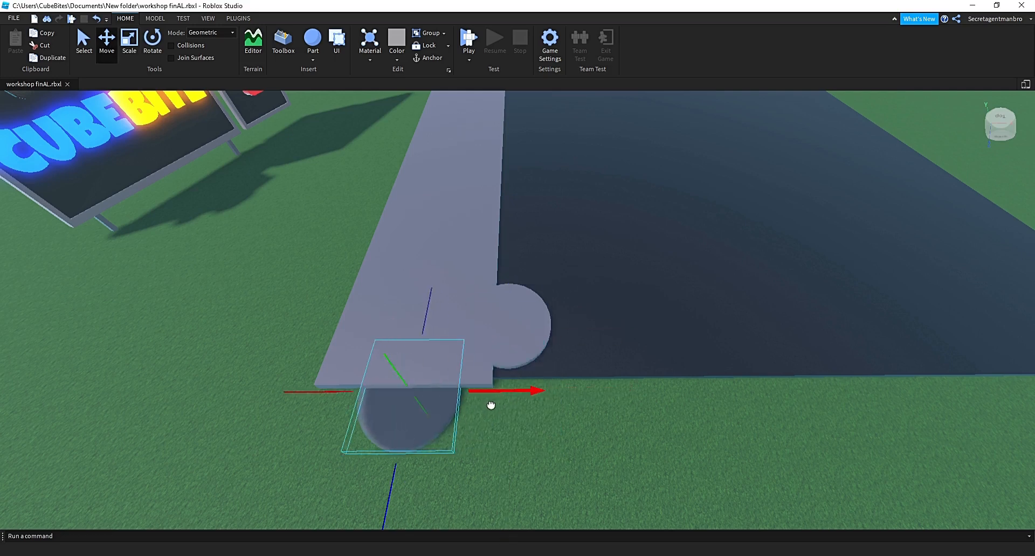
{"action": "left_click_drag", "start_coordinate": [478, 391], "coordinate": [513, 391]}
{"action": "left_click", "coordinate": [550, 416]}
{"action": "scroll", "coordinate": [550, 416], "scroll_direction": "down", "scroll_amount": 3}
Duplicate the slab-side circle and place the copy on the strip's outer edge, a little farther along.
{"action": "left_click", "coordinate": [523, 328]}
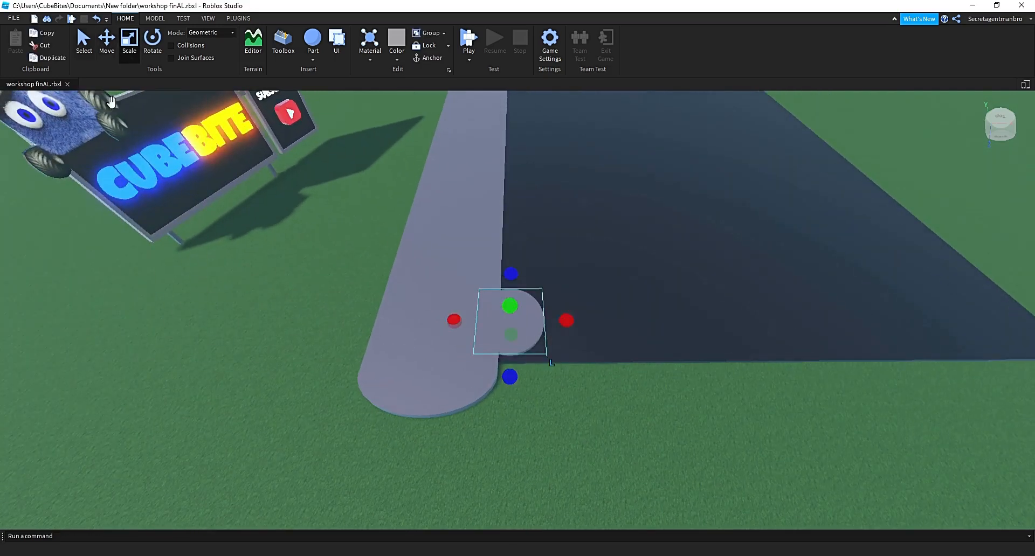
{"action": "right_click_drag", "start_coordinate": [557, 302], "coordinate": [557, 302]}
{"action": "left_click_drag", "start_coordinate": [557, 301], "coordinate": [547, 299]}
{"action": "left_click", "coordinate": [488, 450]}
{"action": "key", "text": "s"}
{"action": "right_click_drag", "start_coordinate": [488, 449], "coordinate": [487, 450]}
{"action": "left_click", "coordinate": [493, 388]}
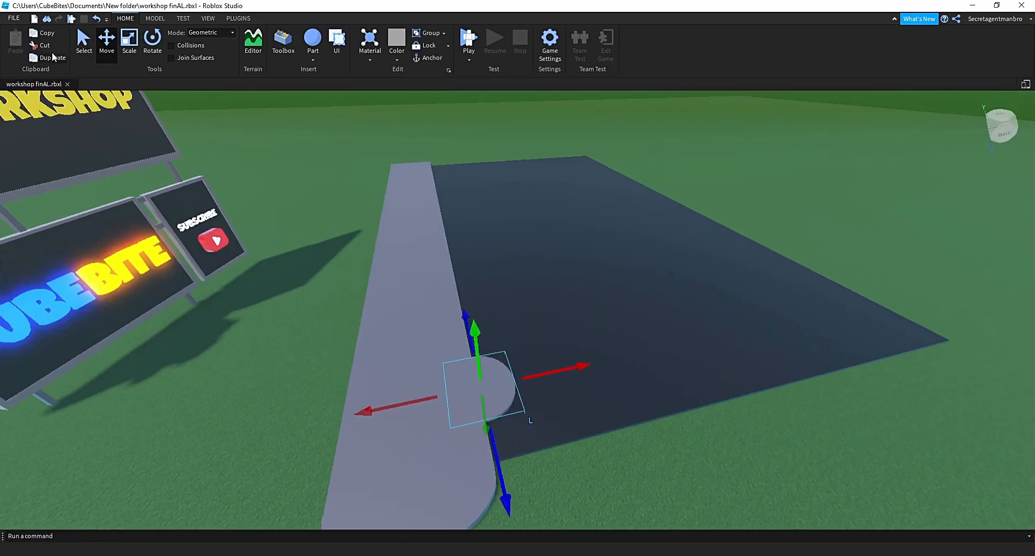
{"action": "right_click_drag", "start_coordinate": [338, 441], "coordinate": [338, 441]}
{"action": "key", "text": "a"}
{"action": "right_click_drag", "start_coordinate": [314, 323], "coordinate": [314, 324]}
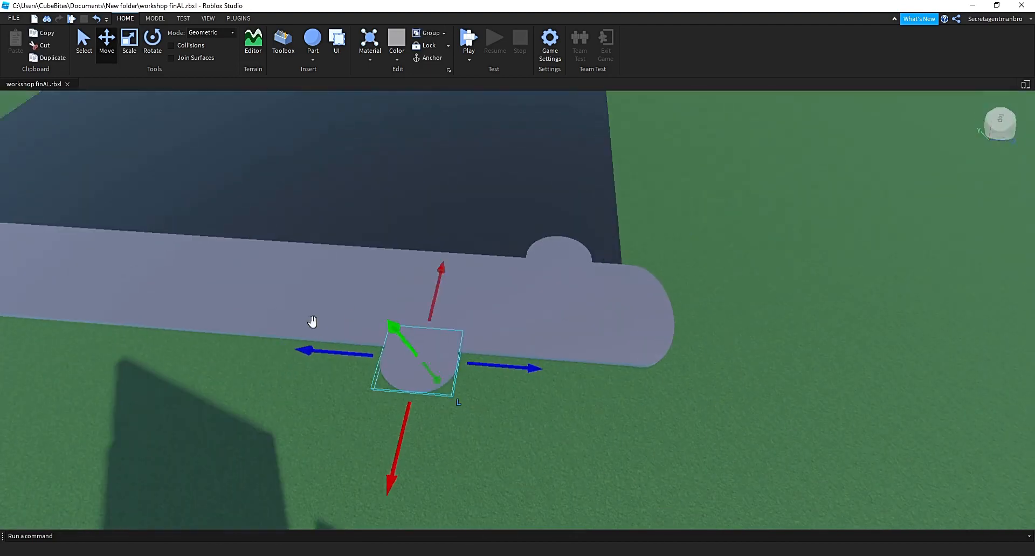
{"action": "left_click_drag", "start_coordinate": [506, 370], "coordinate": [507, 370]}
Add another circle copy on the slab side farther along the strip and make it smaller than the first.
{"action": "left_click_drag", "start_coordinate": [308, 303], "coordinate": [311, 300]}
{"action": "right_click_drag", "start_coordinate": [312, 330], "coordinate": [312, 330]}
{"action": "key", "text": "a"}
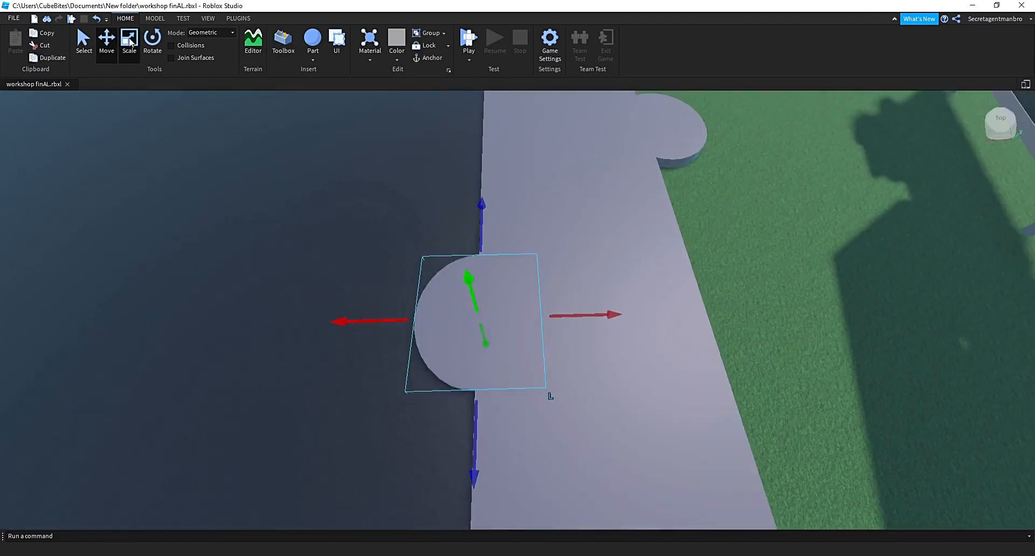
{"action": "left_click", "coordinate": [777, 372]}
{"action": "right_click_drag", "start_coordinate": [776, 372], "coordinate": [755, 364]}
{"action": "key", "text": "s"}
Duplicate the outer circle farther along the strip's outer edge and activate the Scale tool for the copy.
{"action": "left_click", "coordinate": [386, 318]}
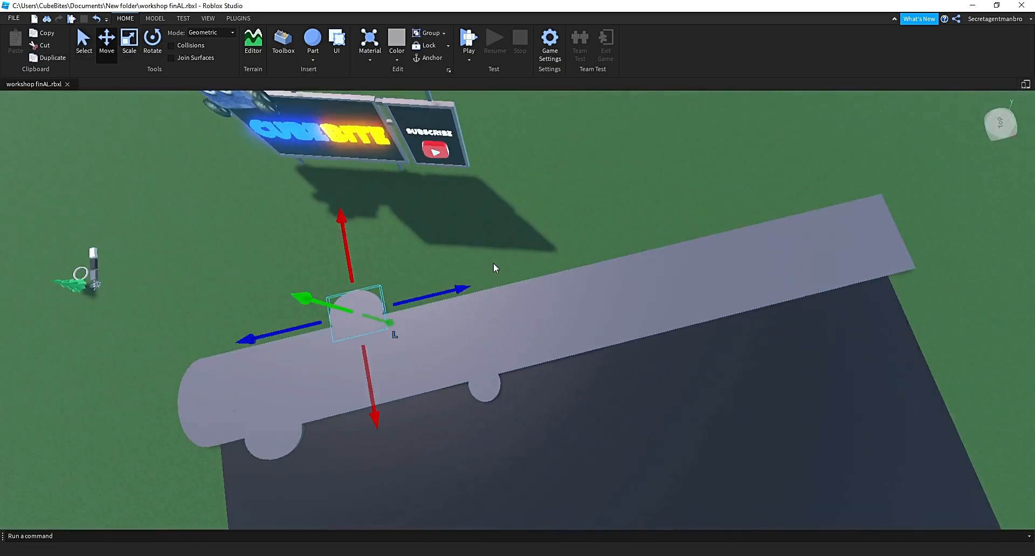
{"action": "key", "text": "d"}
{"action": "left_click_drag", "start_coordinate": [715, 190], "coordinate": [715, 190]}
{"action": "right_click_drag", "start_coordinate": [715, 190], "coordinate": [715, 190]}
{"action": "left_click", "coordinate": [129, 42]}
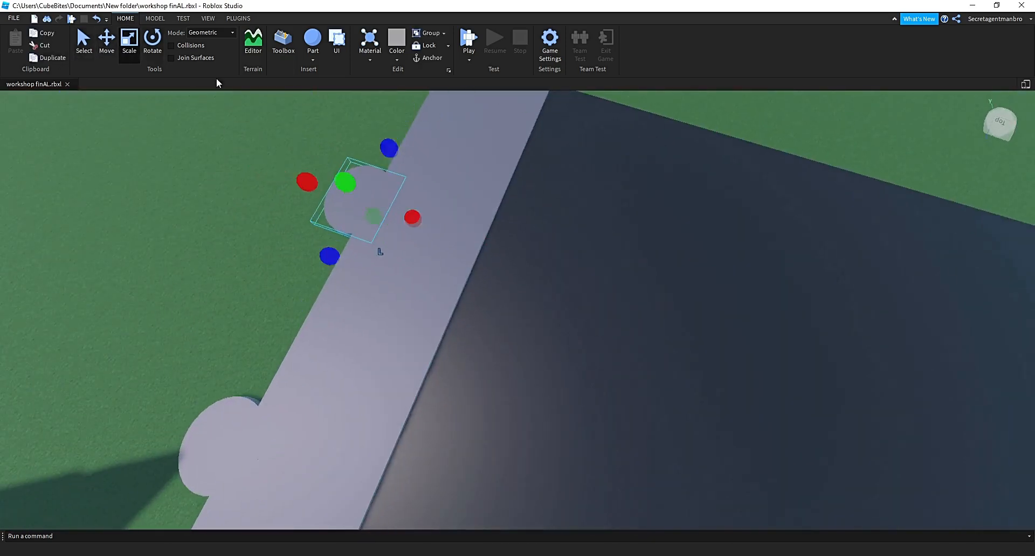
{"action": "right_click_drag", "start_coordinate": [550, 248], "coordinate": [550, 248]}
Add a large circle near the strip's far end that spans its width and bulges out on both sides.
{"action": "left_click_drag", "start_coordinate": [613, 187], "coordinate": [636, 183]}
{"action": "left_click_drag", "start_coordinate": [527, 187], "coordinate": [524, 174]}
{"action": "right_click_drag", "start_coordinate": [509, 286], "coordinate": [508, 286]}
{"action": "right_click_drag", "start_coordinate": [603, 385], "coordinate": [603, 385]}
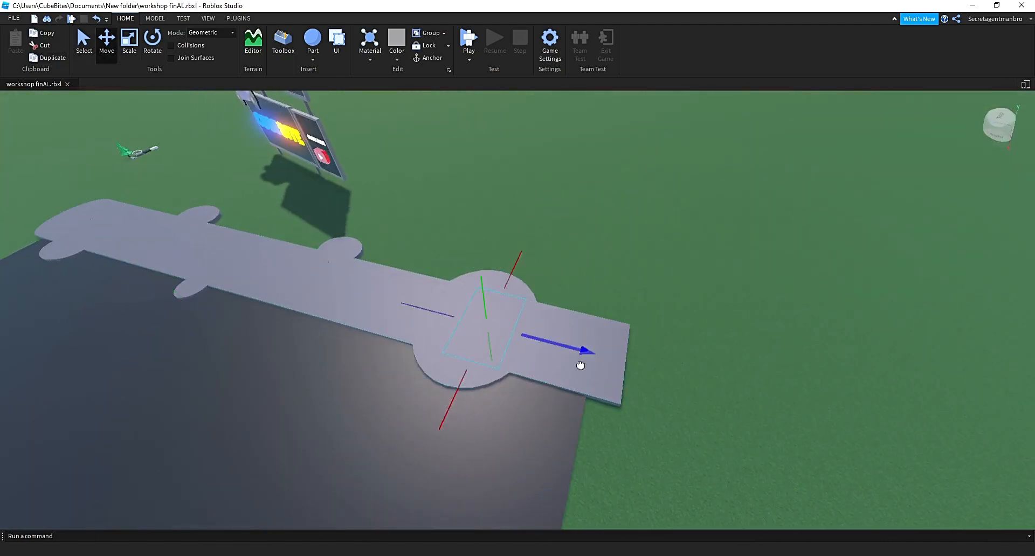
Place a circle copy of the strip's width at its far end to round off that end.
{"action": "left_click_drag", "start_coordinate": [742, 398], "coordinate": [741, 398]}
{"action": "left_click", "coordinate": [735, 376]}
{"action": "right_click_drag", "start_coordinate": [735, 375], "coordinate": [735, 375]}
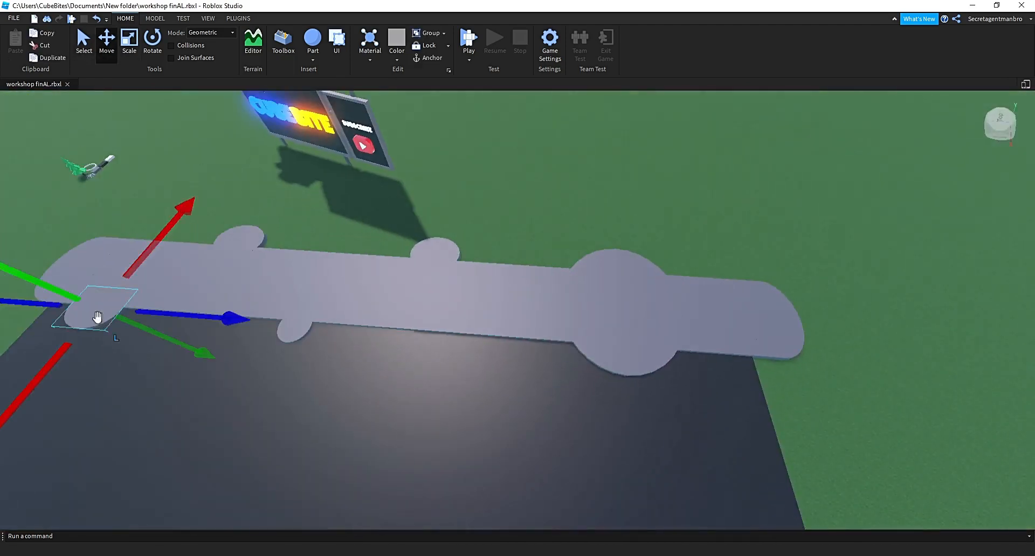
Set the brick color of the white circle beside the kit parts to Fossil and close the properties.
{"action": "left_click", "coordinate": [795, 276]}
{"action": "right_click_drag", "start_coordinate": [795, 277], "coordinate": [810, 287]}
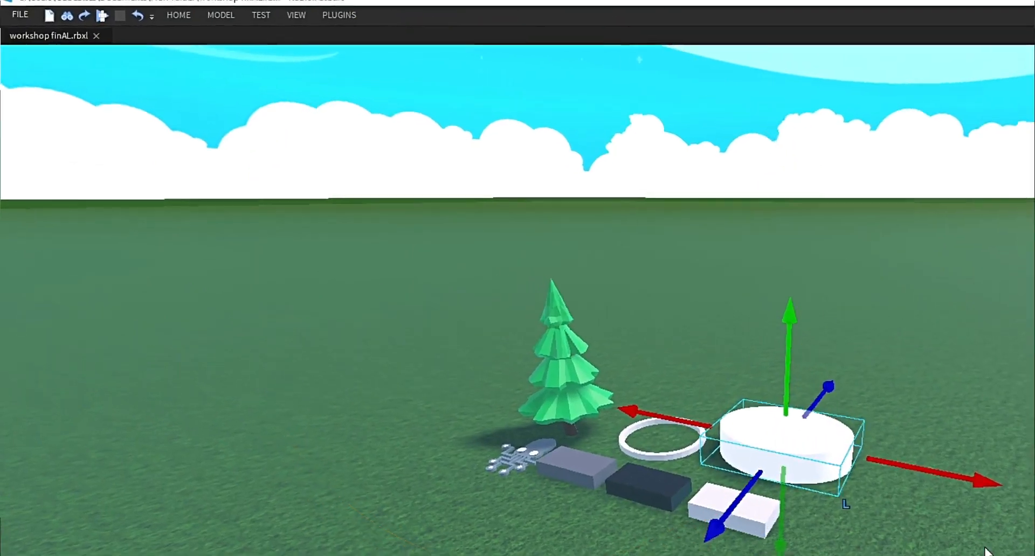
{"action": "left_click", "coordinate": [292, 14]}
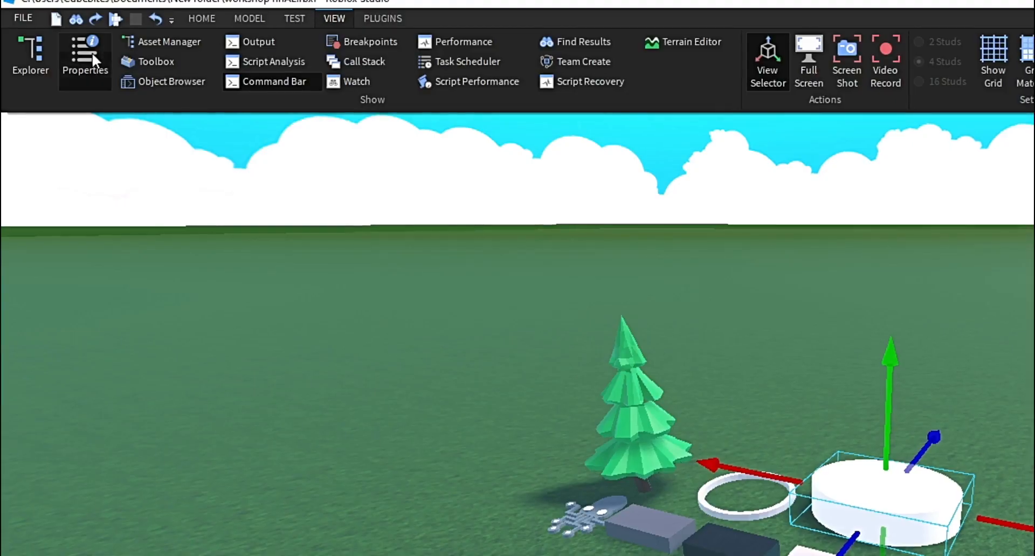
{"action": "left_click", "coordinate": [92, 54]}
{"action": "left_click_drag", "start_coordinate": [462, 297], "coordinate": [458, 131]}
{"action": "left_click", "coordinate": [317, 109]}
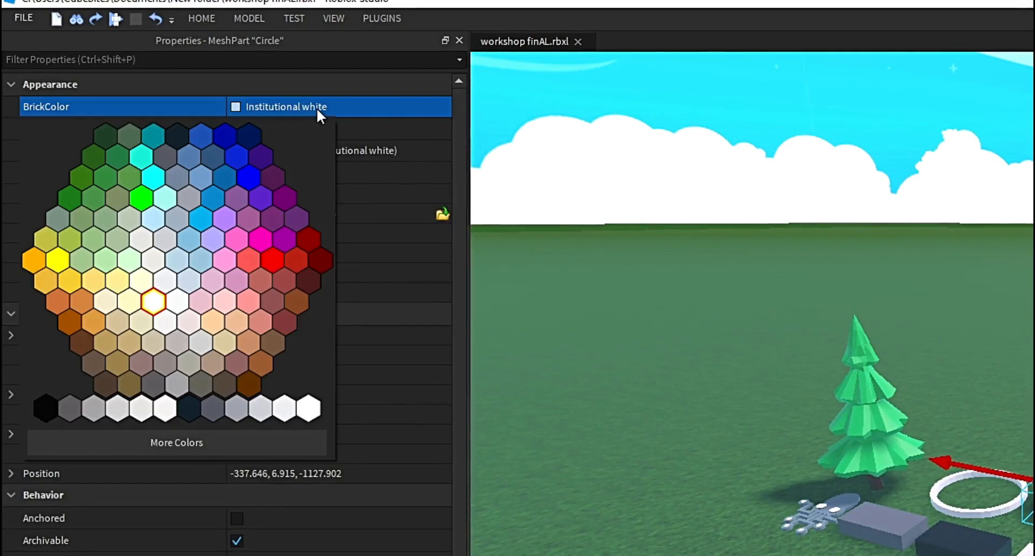
{"action": "left_click", "coordinate": [236, 408]}
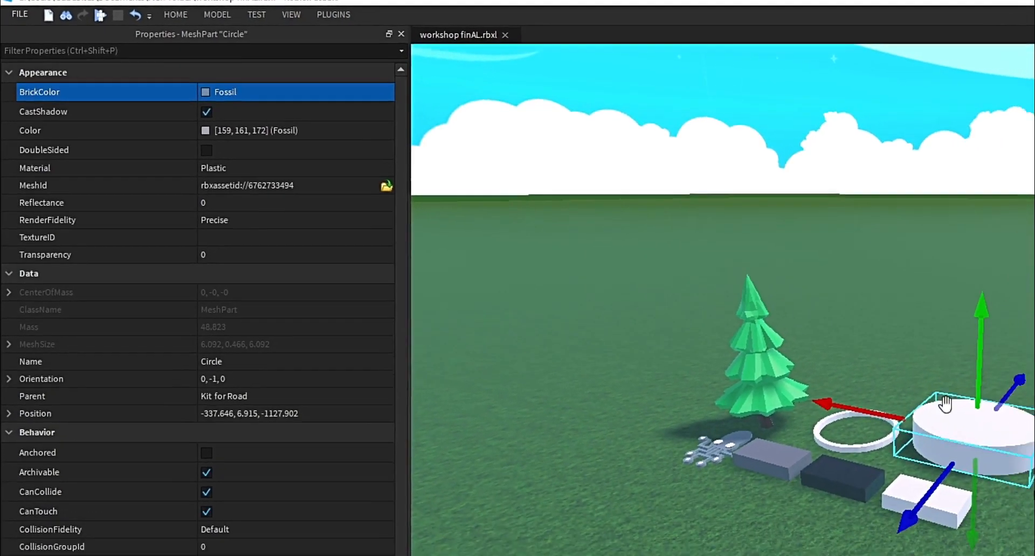
{"action": "left_click", "coordinate": [436, 38]}
Move the Fossil circle away from the kit parts, toward the near end of the grey strip.
{"action": "key", "text": "d"}
{"action": "right_click_drag", "start_coordinate": [725, 337], "coordinate": [725, 337]}
{"action": "left_click_drag", "start_coordinate": [500, 259], "coordinate": [936, 203]}
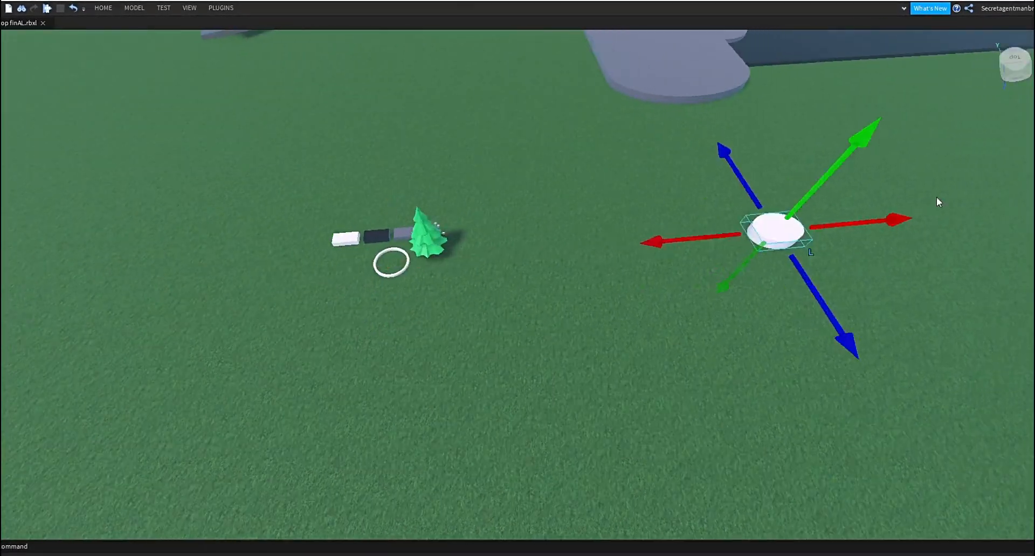
{"action": "key", "text": "d"}
{"action": "key", "text": "w"}
{"action": "right_click_drag", "start_coordinate": [826, 333], "coordinate": [827, 333]}
Change the move snapping increment and make the Fossil circle slightly taller.
{"action": "left_click", "coordinate": [134, 7]}
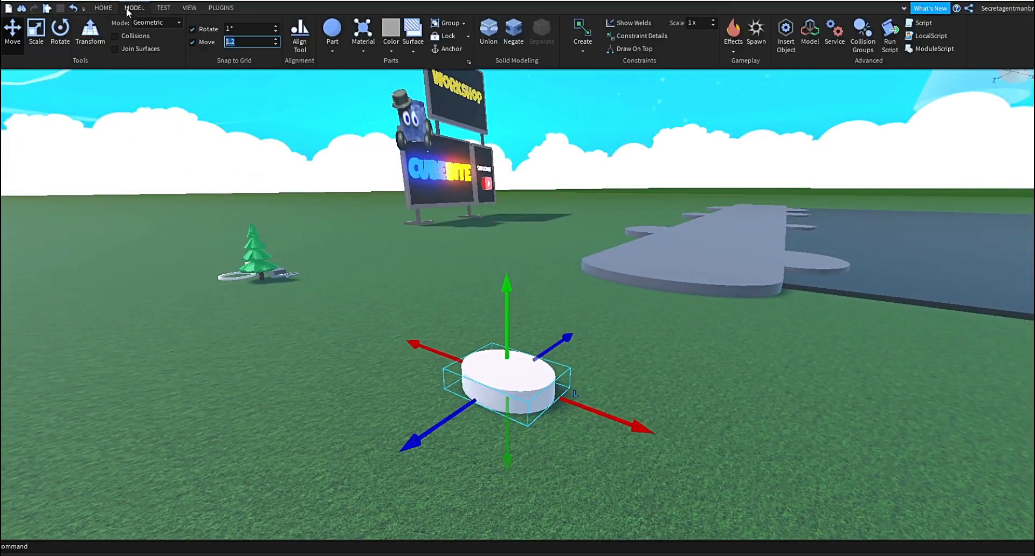
{"action": "left_click", "coordinate": [239, 41]}
{"action": "left_click", "coordinate": [239, 41]}
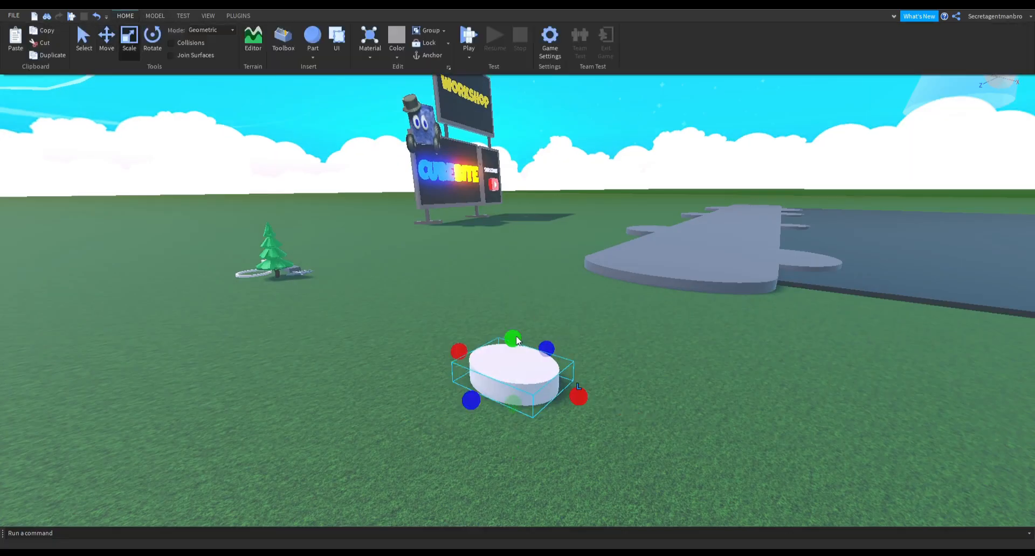
{"action": "left_click_drag", "start_coordinate": [517, 340], "coordinate": [516, 330]}
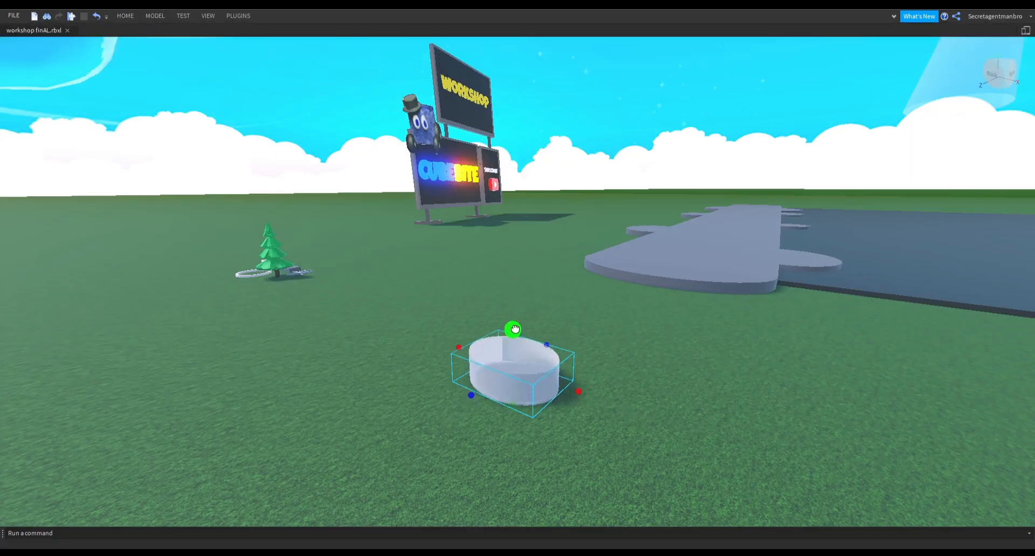
Move the Fossil circle onto the round slab-side bulge at the strip's near end.
{"action": "right_click_drag", "start_coordinate": [598, 367], "coordinate": [599, 367]}
{"action": "key", "text": "d"}
{"action": "left_click", "coordinate": [125, 16]}
{"action": "left_click", "coordinate": [107, 41]}
{"action": "left_click_drag", "start_coordinate": [405, 257], "coordinate": [680, 216]}
{"action": "key", "text": "w"}
{"action": "right_click_drag", "start_coordinate": [670, 259], "coordinate": [670, 260]}
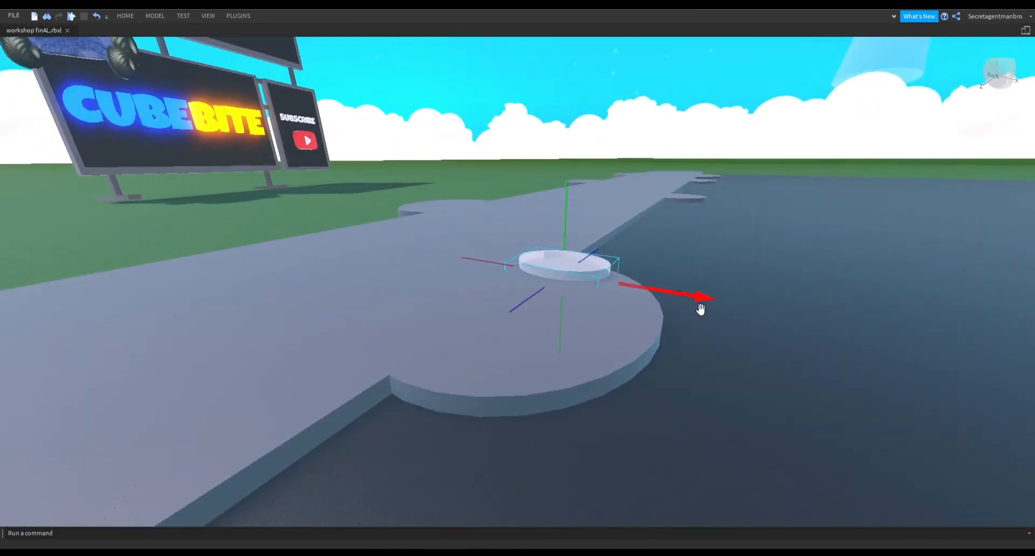
Reduce the Fossil circle's height so it lies nearly flush on top of the near bulge.
{"action": "left_click", "coordinate": [126, 15]}
{"action": "left_click_drag", "start_coordinate": [501, 264], "coordinate": [499, 269]}
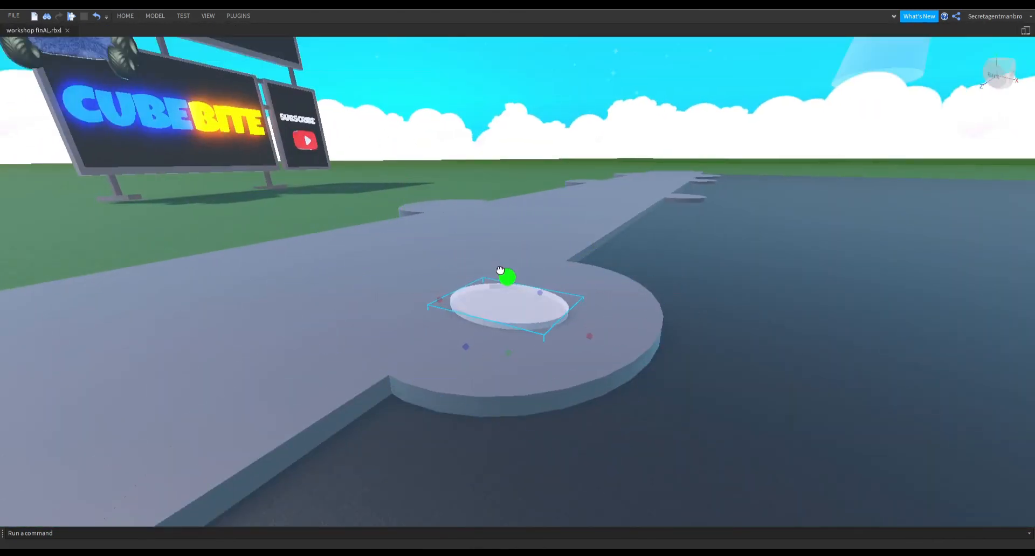
{"action": "right_click_drag", "start_coordinate": [493, 269], "coordinate": [493, 269]}
{"action": "scroll", "coordinate": [493, 270], "scroll_direction": "down", "scroll_amount": 5}
{"action": "left_click", "coordinate": [125, 15]}
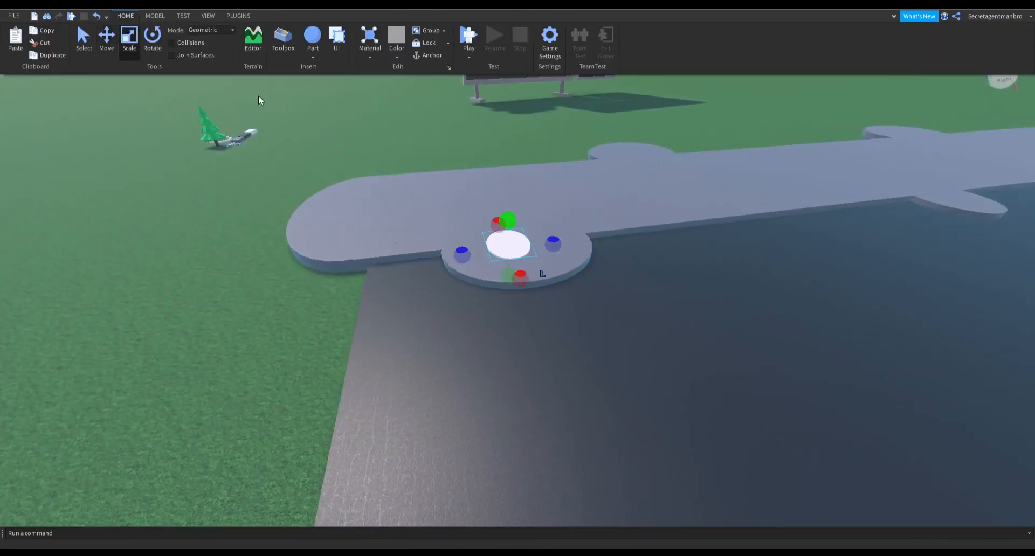
Enlarge the Fossil circle on the near slab-side bulge until only a narrow grey rim surrounds it.
{"action": "left_click_drag", "start_coordinate": [461, 253], "coordinate": [444, 252]}
{"action": "left_click_drag", "start_coordinate": [595, 242], "coordinate": [598, 242]}
{"action": "right_click_drag", "start_coordinate": [495, 271], "coordinate": [495, 271]}
{"action": "left_click_drag", "start_coordinate": [509, 245], "coordinate": [526, 243]}
{"action": "left_click_drag", "start_coordinate": [403, 251], "coordinate": [404, 251]}
{"action": "scroll", "coordinate": [378, 279], "scroll_direction": "down", "scroll_amount": 4}
{"action": "right_click_drag", "start_coordinate": [379, 279], "coordinate": [378, 278]}
{"action": "scroll", "coordinate": [378, 279], "scroll_direction": "up", "scroll_amount": 4}
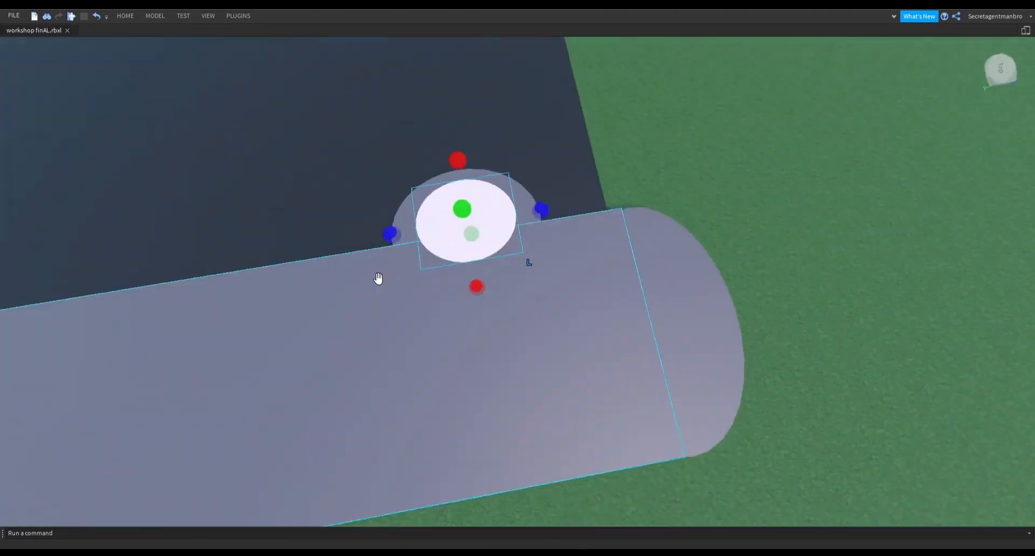
{"action": "scroll", "coordinate": [378, 278], "scroll_direction": "down", "scroll_amount": 2}
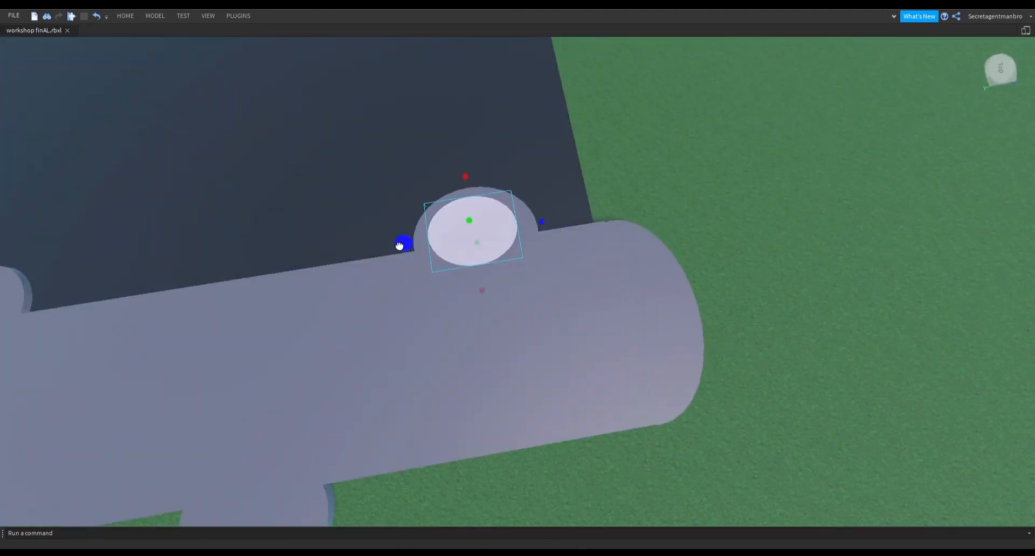
{"action": "right_click_drag", "start_coordinate": [663, 234], "coordinate": [663, 233]}
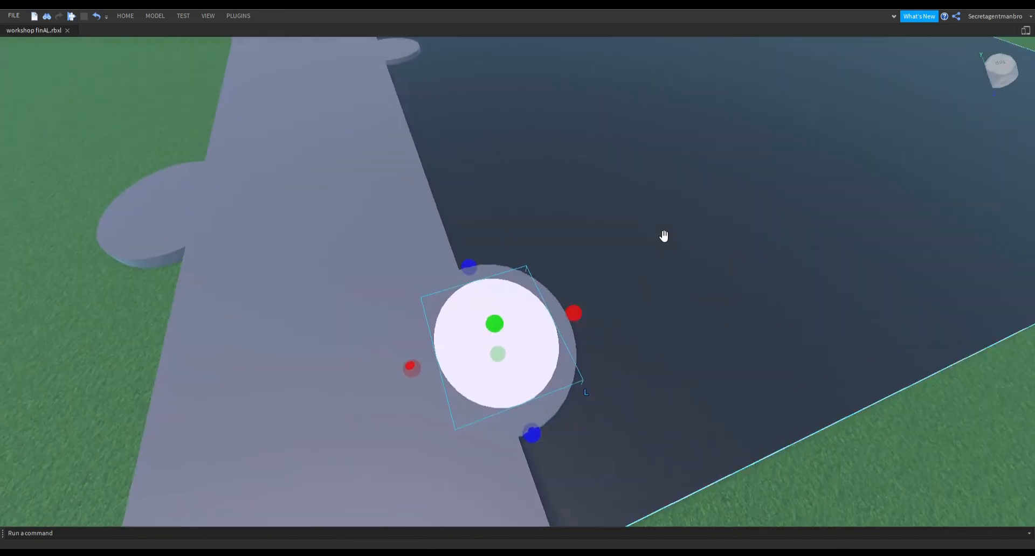
{"action": "scroll", "coordinate": [682, 256], "scroll_direction": "down", "scroll_amount": 3}
Duplicate the enlarged circle and centre the copy on the nearest grass-side bulge.
{"action": "left_click", "coordinate": [125, 16]}
{"action": "left_click", "coordinate": [111, 36]}
{"action": "left_click_drag", "start_coordinate": [531, 168], "coordinate": [400, 202]}
{"action": "right_click_drag", "start_coordinate": [383, 274], "coordinate": [383, 274]}
{"action": "left_click_drag", "start_coordinate": [492, 358], "coordinate": [500, 364]}
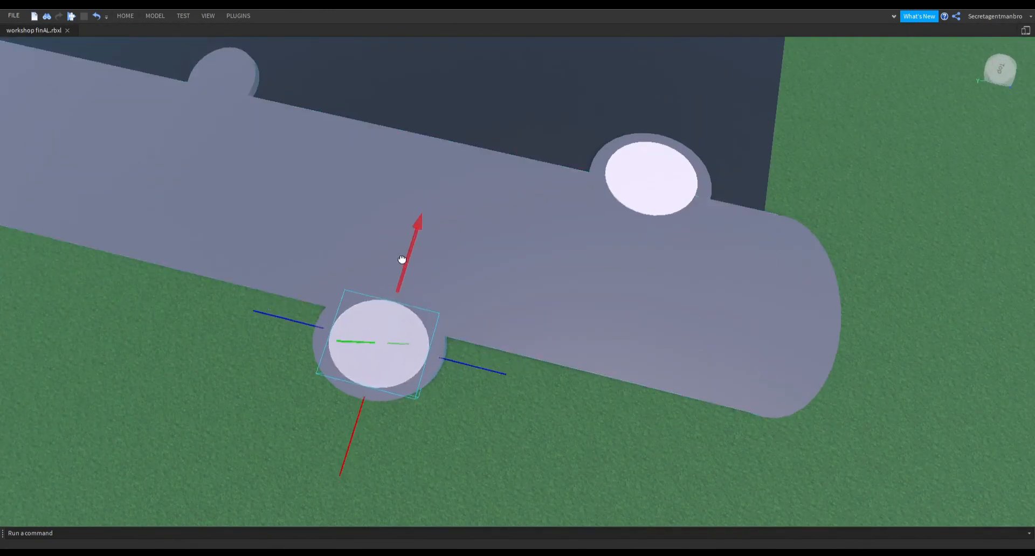
{"action": "left_click_drag", "start_coordinate": [402, 260], "coordinate": [402, 260]}
{"action": "right_click_drag", "start_coordinate": [402, 260], "coordinate": [402, 260]}
Duplicate the circle again and centre the copy on the next grass-side bulge along the strip.
{"action": "left_click", "coordinate": [125, 16]}
{"action": "key", "text": "ctrl+d"}
{"action": "left_click_drag", "start_coordinate": [502, 438], "coordinate": [477, 366]}
{"action": "right_click_drag", "start_coordinate": [439, 201], "coordinate": [439, 201]}
{"action": "left_click_drag", "start_coordinate": [311, 300], "coordinate": [568, 328]}
{"action": "right_click_drag", "start_coordinate": [522, 384], "coordinate": [522, 384]}
{"action": "scroll", "coordinate": [522, 384], "scroll_direction": "up", "scroll_amount": 3}
{"action": "left_click_drag", "start_coordinate": [538, 311], "coordinate": [534, 312]}
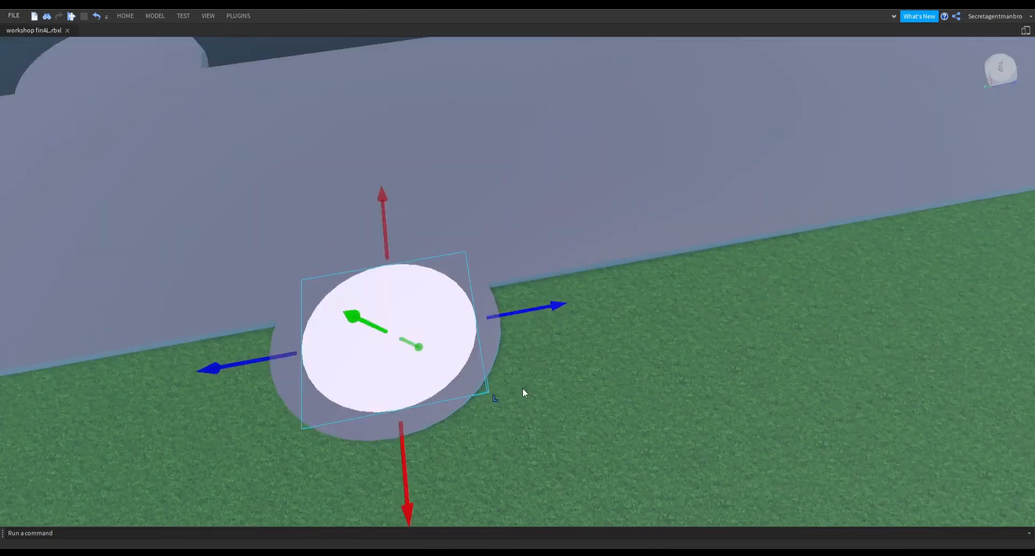
{"action": "right_click_drag", "start_coordinate": [418, 352], "coordinate": [418, 351]}
{"action": "scroll", "coordinate": [418, 352], "scroll_direction": "down", "scroll_amount": 4}
Duplicate the circle and place the copy on the far slab-side bulge, before the large double bulge.
{"action": "left_click", "coordinate": [125, 15]}
{"action": "key", "text": "ctrl+d"}
{"action": "left_click_drag", "start_coordinate": [483, 384], "coordinate": [481, 317]}
{"action": "left_click_drag", "start_coordinate": [565, 245], "coordinate": [468, 252]}
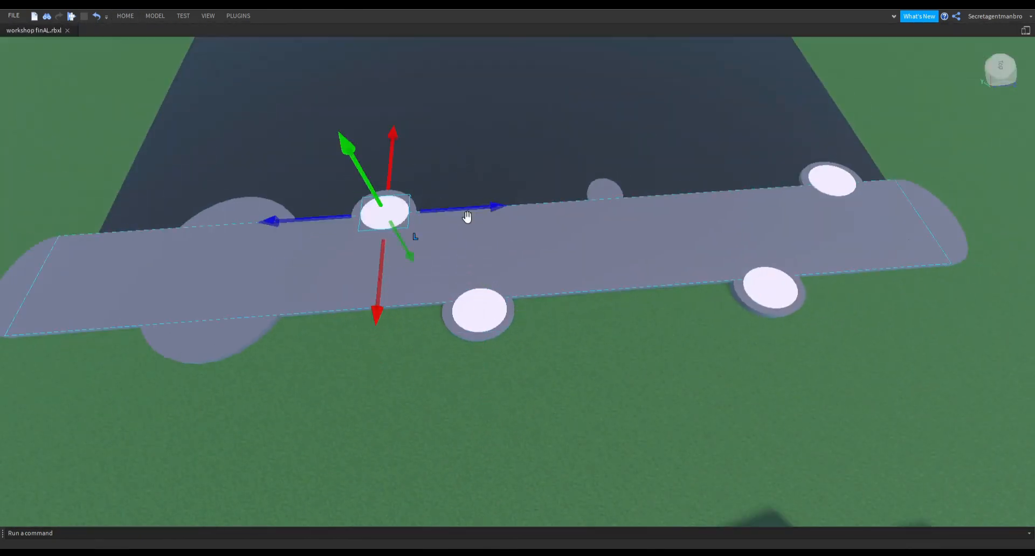
{"action": "right_click_drag", "start_coordinate": [445, 359], "coordinate": [444, 358]}
{"action": "scroll", "coordinate": [444, 358], "scroll_direction": "down", "scroll_amount": 2}
Duplicate the circle onto the large double bulge and enlarge the copy to fill most of it.
{"action": "left_click", "coordinate": [125, 16]}
{"action": "key", "text": "ctrl+d"}
{"action": "left_click_drag", "start_coordinate": [436, 315], "coordinate": [435, 363]}
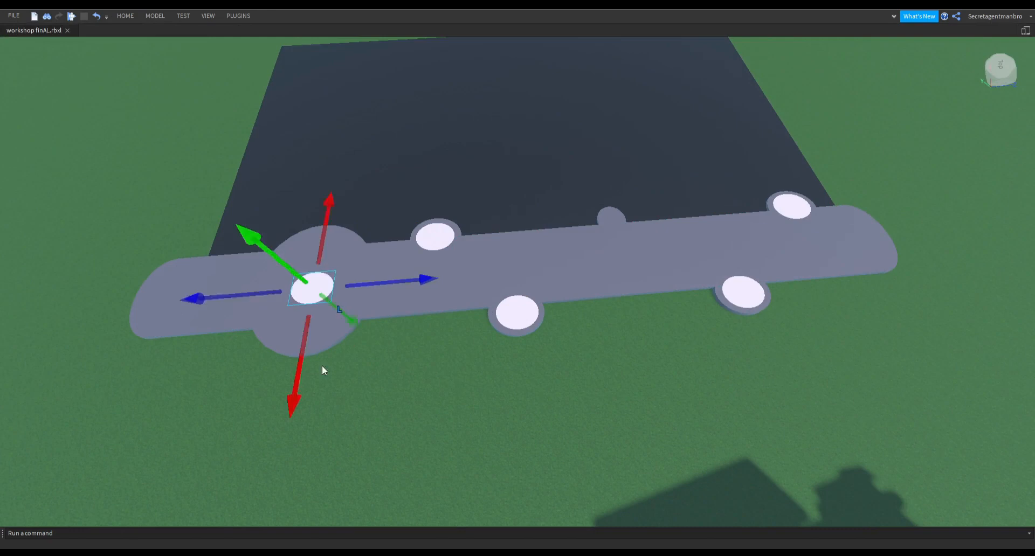
{"action": "left_click_drag", "start_coordinate": [296, 393], "coordinate": [297, 385]}
{"action": "left_click", "coordinate": [126, 16]}
{"action": "left_click", "coordinate": [130, 42]}
{"action": "left_click_drag", "start_coordinate": [305, 323], "coordinate": [299, 353]}
{"action": "left_click_drag", "start_coordinate": [259, 298], "coordinate": [239, 299]}
{"action": "left_click_drag", "start_coordinate": [381, 274], "coordinate": [387, 274]}
{"action": "left_click", "coordinate": [323, 282]}
Duplicate the far slab-side circle and move the copy along the strip to the smallest bulge.
{"action": "left_click", "coordinate": [434, 237]}
{"action": "left_click", "coordinate": [125, 16]}
{"action": "left_click", "coordinate": [63, 55]}
{"action": "left_click", "coordinate": [107, 40]}
{"action": "left_click_drag", "start_coordinate": [537, 231], "coordinate": [716, 219]}
Shrink the copied circle to fit inside the smallest slab-side bulge, leaving a thin grey rim.
{"action": "left_click", "coordinate": [128, 40]}
{"action": "right_click_drag", "start_coordinate": [598, 272], "coordinate": [598, 273]}
{"action": "left_click_drag", "start_coordinate": [586, 246], "coordinate": [583, 247]}
{"action": "right_click_drag", "start_coordinate": [577, 333], "coordinate": [577, 332]}
{"action": "scroll", "coordinate": [578, 333], "scroll_direction": "up", "scroll_amount": 3}
{"action": "left_click_drag", "start_coordinate": [469, 383], "coordinate": [474, 385]}
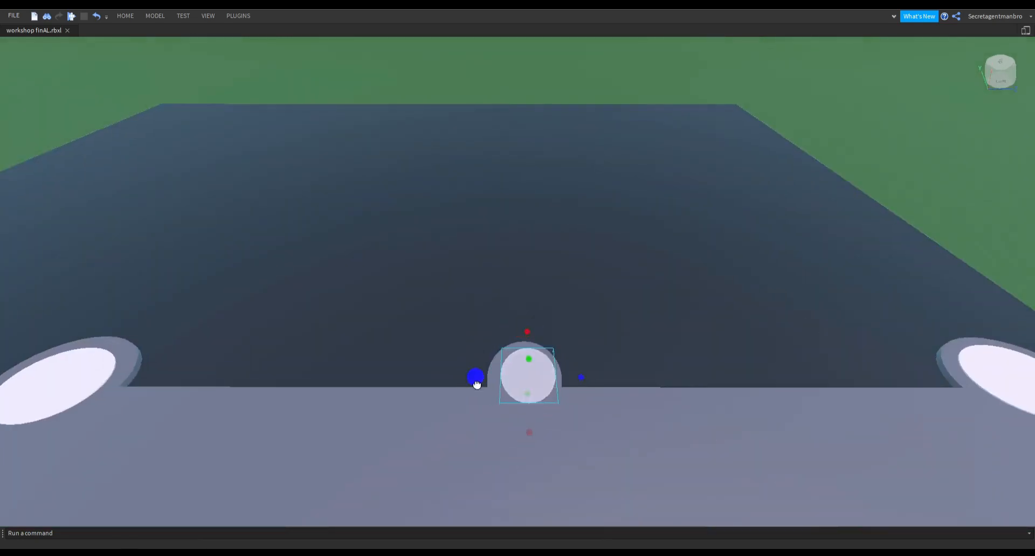
{"action": "left_click_drag", "start_coordinate": [536, 413], "coordinate": [536, 410]}
{"action": "right_click_drag", "start_coordinate": [557, 439], "coordinate": [557, 438]}
{"action": "scroll", "coordinate": [557, 439], "scroll_direction": "down", "scroll_amount": 5}
{"action": "left_click", "coordinate": [609, 464]}
{"action": "right_click_drag", "start_coordinate": [609, 465], "coordinate": [610, 464]}
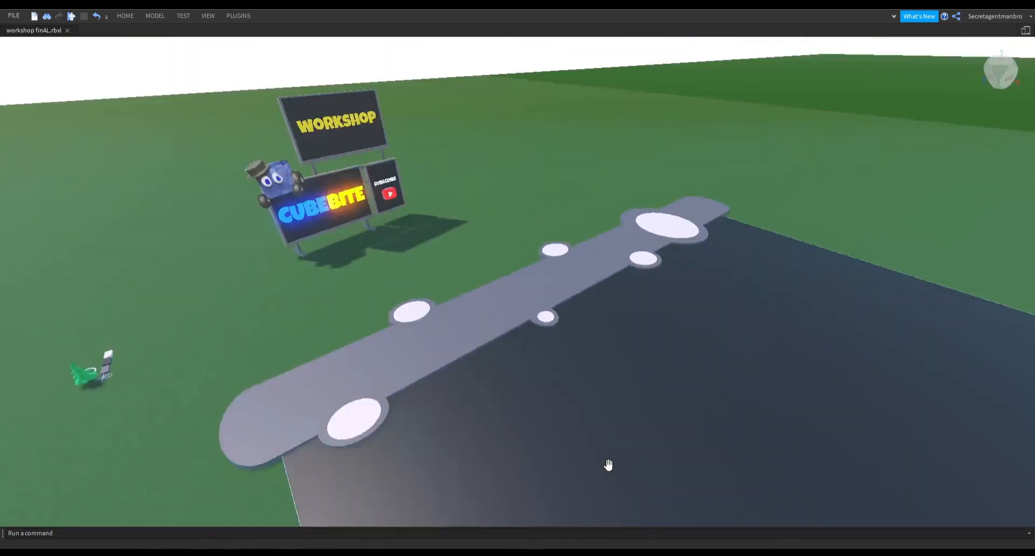
Duplicate the white block from the kit parts and move the copy in front of the strip's near end.
{"action": "scroll", "coordinate": [609, 464], "scroll_direction": "down", "scroll_amount": 3}
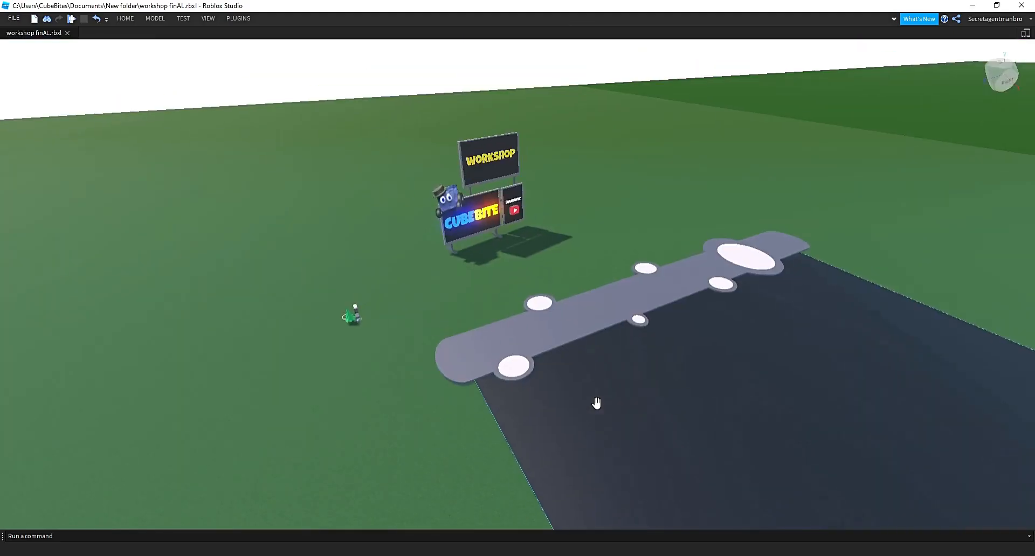
{"action": "key", "text": "w"}
{"action": "right_click_drag", "start_coordinate": [596, 403], "coordinate": [597, 403]}
{"action": "key", "text": "w"}
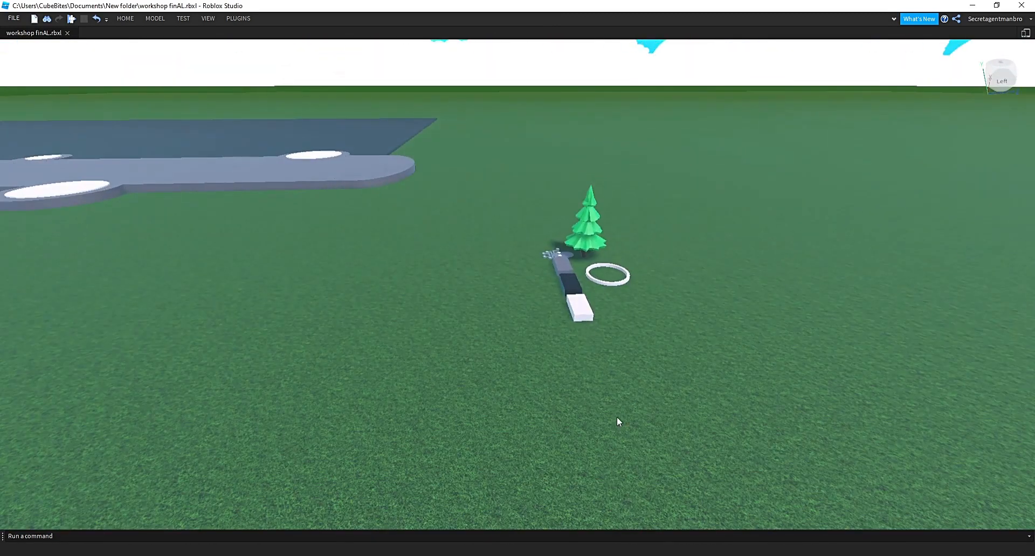
{"action": "left_click", "coordinate": [582, 310]}
{"action": "left_click", "coordinate": [125, 18]}
{"action": "key", "text": "ctrl+d"}
{"action": "left_click_drag", "start_coordinate": [670, 301], "coordinate": [442, 310]}
{"action": "right_click_drag", "start_coordinate": [526, 327], "coordinate": [526, 311]}
{"action": "key", "text": "w"}
{"action": "scroll", "coordinate": [526, 311], "scroll_direction": "down", "scroll_amount": 5}
{"action": "left_click_drag", "start_coordinate": [470, 281], "coordinate": [850, 285]}
{"action": "right_click_drag", "start_coordinate": [849, 334], "coordinate": [850, 336]}
{"action": "key", "text": "w"}
{"action": "key", "text": "a"}
Scale the copied white block down to a small square block in front of the strip's near end.
{"action": "left_click", "coordinate": [123, 20]}
{"action": "left_click", "coordinate": [136, 45]}
{"action": "right_click_drag", "start_coordinate": [625, 368], "coordinate": [626, 368]}
{"action": "key", "text": "w"}
{"action": "left_click_drag", "start_coordinate": [555, 290], "coordinate": [554, 282]}
{"action": "key", "text": "s"}
{"action": "right_click_drag", "start_coordinate": [594, 389], "coordinate": [594, 388]}
{"action": "key", "text": "d"}
{"action": "left_click_drag", "start_coordinate": [568, 340], "coordinate": [547, 340]}
Align the small white block with the strip's centre using the Grid Material display, and hide the grid again.
{"action": "left_click", "coordinate": [203, 19]}
{"action": "left_click", "coordinate": [644, 50]}
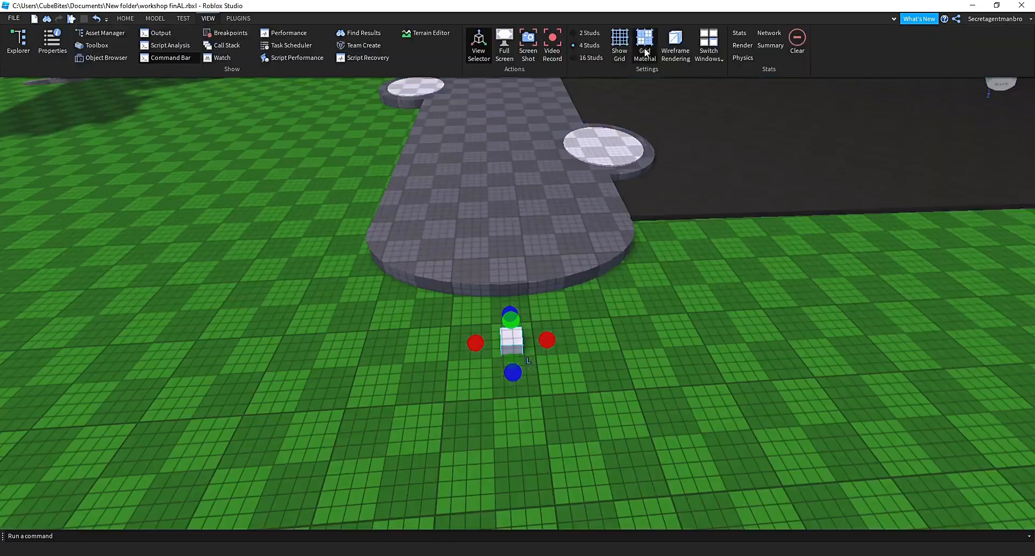
{"action": "right_click_drag", "start_coordinate": [654, 215], "coordinate": [655, 214]}
{"action": "key", "text": "s"}
{"action": "left_click", "coordinate": [132, 21]}
{"action": "left_click_drag", "start_coordinate": [576, 317], "coordinate": [569, 314]}
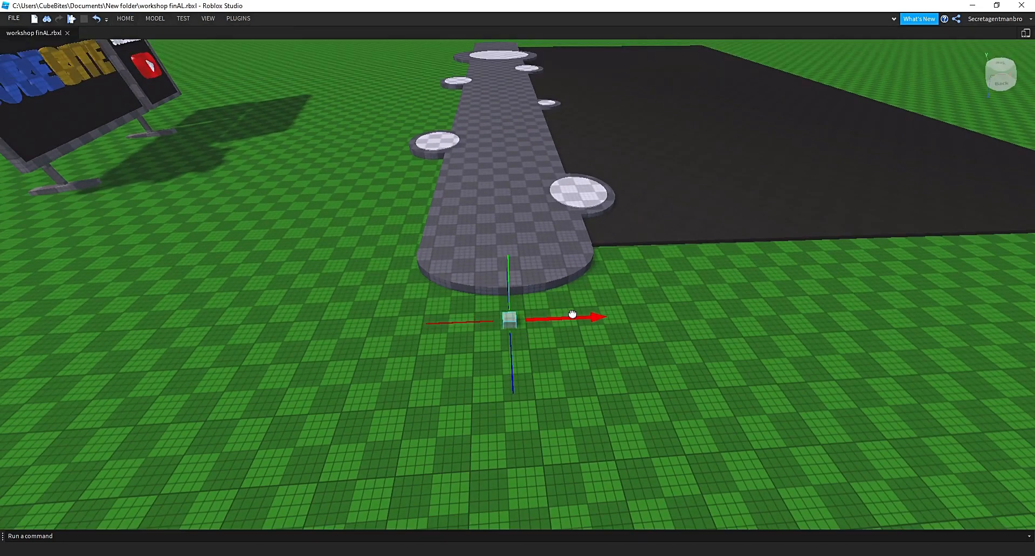
{"action": "left_click_drag", "start_coordinate": [574, 314], "coordinate": [575, 314]}
{"action": "right_click_drag", "start_coordinate": [571, 287], "coordinate": [572, 287]}
{"action": "key", "text": "a"}
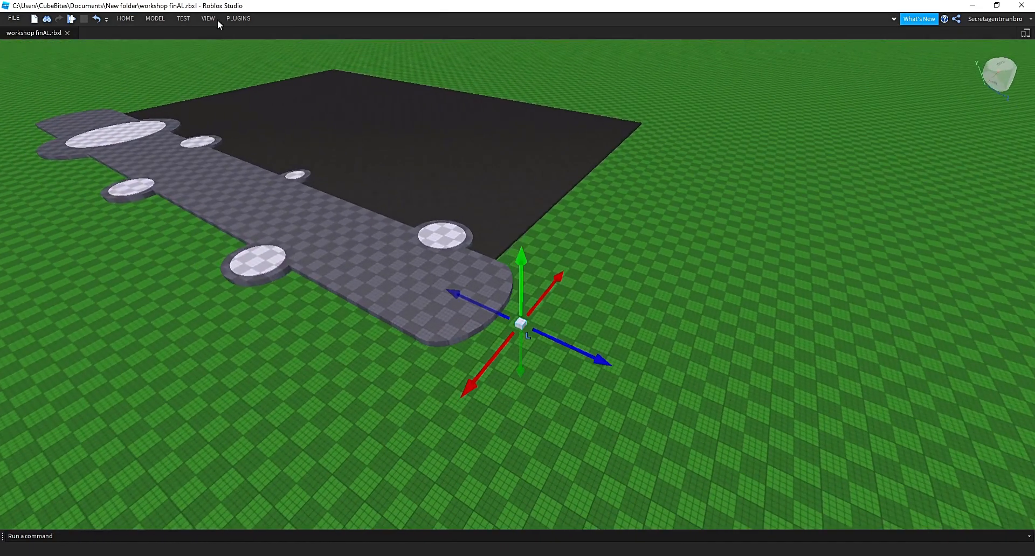
{"action": "left_click", "coordinate": [213, 21]}
{"action": "left_click", "coordinate": [641, 48]}
{"action": "right_click_drag", "start_coordinate": [644, 169], "coordinate": [645, 169]}
{"action": "key", "text": "a"}
{"action": "left_click", "coordinate": [133, 19]}
{"action": "left_click", "coordinate": [130, 43]}
{"action": "left_click_drag", "start_coordinate": [533, 315], "coordinate": [475, 300]}
{"action": "left_click_drag", "start_coordinate": [317, 264], "coordinate": [207, 249]}
{"action": "key", "text": "a"}
{"action": "key", "text": "d"}
{"action": "key", "text": "w"}
{"action": "key", "text": "ctrl+z"}
Stretch the white block into a long, thin line running along the centre of the grey strip.
{"action": "key", "text": "w"}
{"action": "right_click_drag", "start_coordinate": [684, 348], "coordinate": [685, 348]}
{"action": "key", "text": "w"}
{"action": "left_click_drag", "start_coordinate": [549, 329], "coordinate": [80, 189]}
{"action": "key", "text": "s"}
{"action": "key", "text": "a"}
{"action": "right_click_drag", "start_coordinate": [611, 325], "coordinate": [610, 325]}
{"action": "key", "text": "w"}
{"action": "left_click_drag", "start_coordinate": [326, 296], "coordinate": [326, 294]}
{"action": "key", "text": "s"}
{"action": "key", "text": "d"}
{"action": "right_click_drag", "start_coordinate": [471, 411], "coordinate": [472, 410]}
{"action": "left_click_drag", "start_coordinate": [749, 368], "coordinate": [701, 359]}
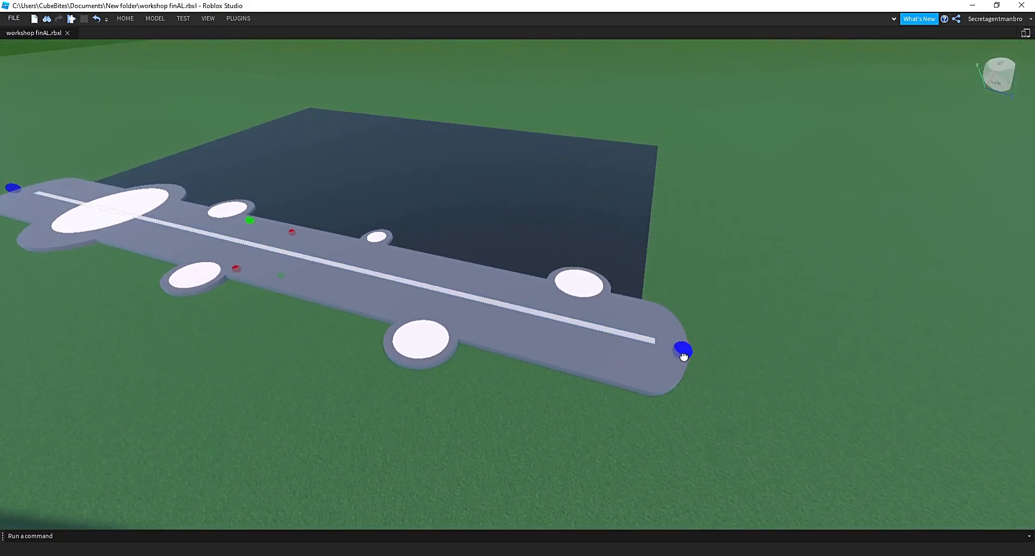
Fine-tune the white centre line's size so it stops short of the strip's rounded ends.
{"action": "left_click_drag", "start_coordinate": [636, 349], "coordinate": [636, 350]}
{"action": "right_click_drag", "start_coordinate": [437, 354], "coordinate": [437, 354]}
{"action": "left_click_drag", "start_coordinate": [268, 228], "coordinate": [288, 235]}
{"action": "right_click_drag", "start_coordinate": [694, 409], "coordinate": [691, 406]}
{"action": "key", "text": "d"}
{"action": "key", "text": "s"}
{"action": "left_click_drag", "start_coordinate": [508, 375], "coordinate": [510, 386]}
{"action": "right_click_drag", "start_coordinate": [532, 416], "coordinate": [533, 415]}
{"action": "left_click", "coordinate": [633, 435]}
{"action": "right_click_drag", "start_coordinate": [632, 436], "coordinate": [631, 435]}
{"action": "key", "text": "a"}
{"action": "key", "text": "w"}
Duplicate the white centre line and shorten the copy to a small piece beside the near slab-side circle.
{"action": "left_click", "coordinate": [516, 331]}
{"action": "left_click", "coordinate": [125, 19]}
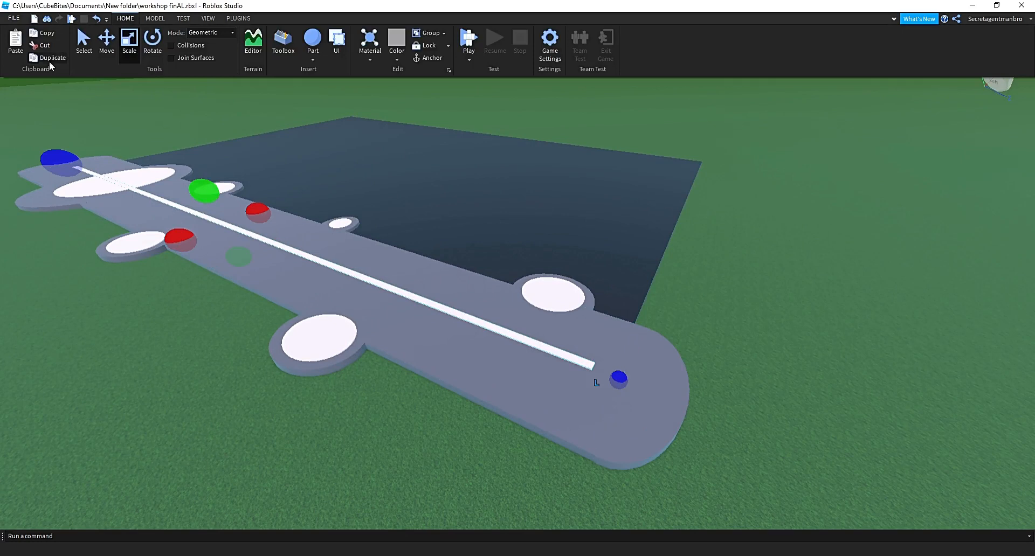
{"action": "left_click", "coordinate": [48, 61]}
{"action": "left_click_drag", "start_coordinate": [62, 163], "coordinate": [422, 316]}
{"action": "right_click_drag", "start_coordinate": [525, 349], "coordinate": [524, 349]}
{"action": "key", "text": "w"}
{"action": "right_click_drag", "start_coordinate": [526, 282], "coordinate": [527, 282]}
{"action": "key", "text": "a"}
{"action": "key", "text": "w"}
{"action": "left_click_drag", "start_coordinate": [419, 253], "coordinate": [438, 248]}
Fit the short piece as a narrow branch joining the centre line to the near slab-side circle, using Grid Material temporarily.
{"action": "left_click", "coordinate": [208, 18]}
{"action": "left_click", "coordinate": [643, 44]}
{"action": "left_click_drag", "start_coordinate": [534, 244], "coordinate": [531, 243]}
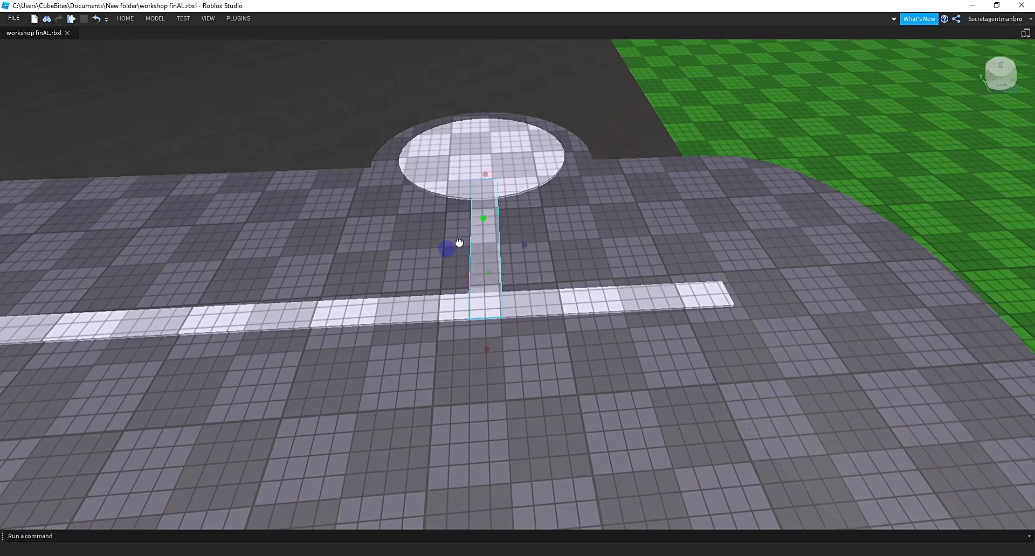
{"action": "scroll", "coordinate": [529, 246], "scroll_direction": "down", "scroll_amount": 3}
{"action": "left_click", "coordinate": [208, 18]}
{"action": "left_click", "coordinate": [643, 44]}
{"action": "right_click_drag", "start_coordinate": [794, 280], "coordinate": [794, 281]}
{"action": "left_click", "coordinate": [795, 280]}
{"action": "scroll", "coordinate": [483, 289], "scroll_direction": "down", "scroll_amount": 3}
{"action": "left_click", "coordinate": [529, 285]}
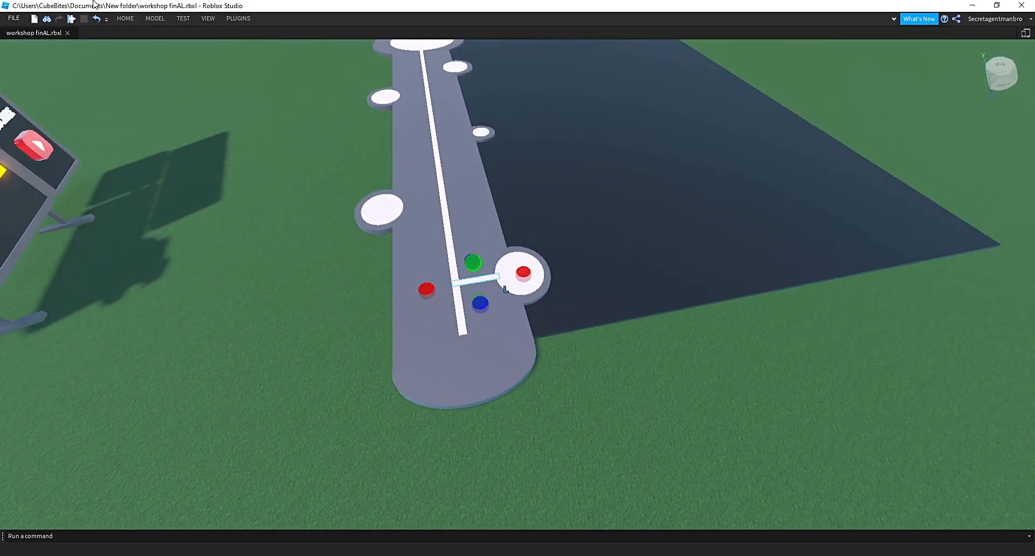
Duplicate the branch and place copies joining the centre line to the two grass-side circles.
{"action": "left_click", "coordinate": [125, 18]}
{"action": "left_click", "coordinate": [106, 43]}
{"action": "key", "text": "ctrl+d"}
{"action": "left_click_drag", "start_coordinate": [488, 353], "coordinate": [473, 269]}
{"action": "key", "text": "f"}
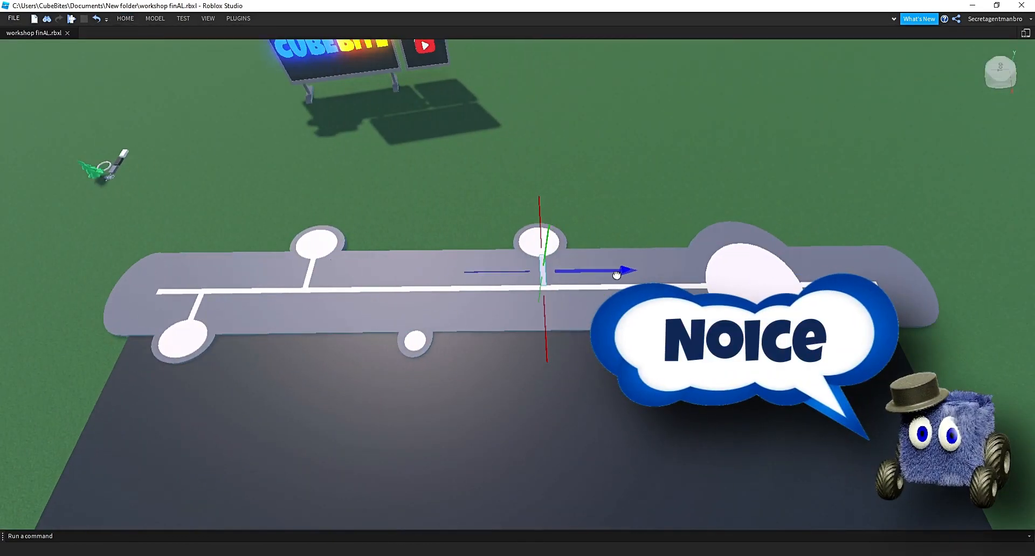
Copy the branch to the two remaining slab-side circles and place a circle copy on the strip's near rounded end.
{"action": "left_click", "coordinate": [125, 19]}
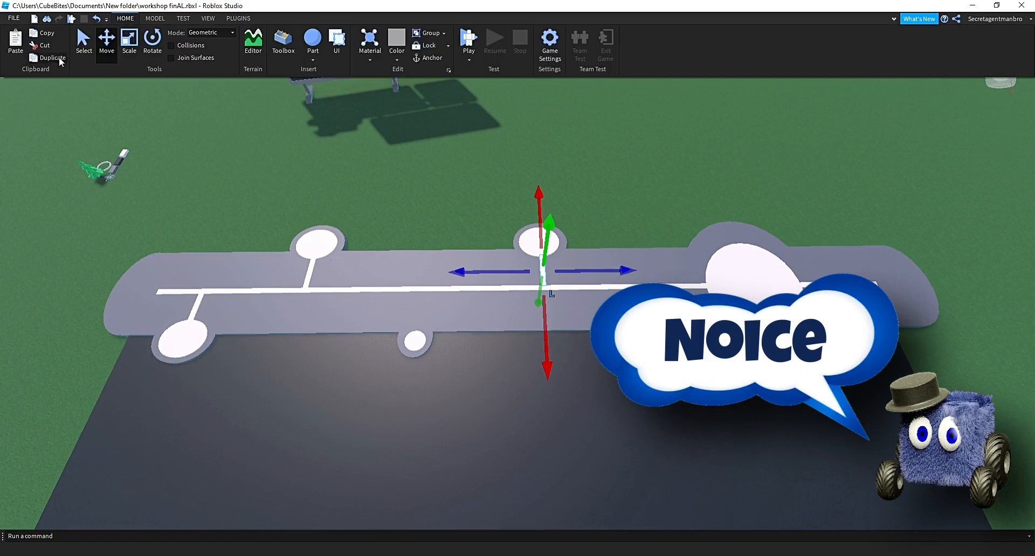
{"action": "left_click", "coordinate": [541, 302]}
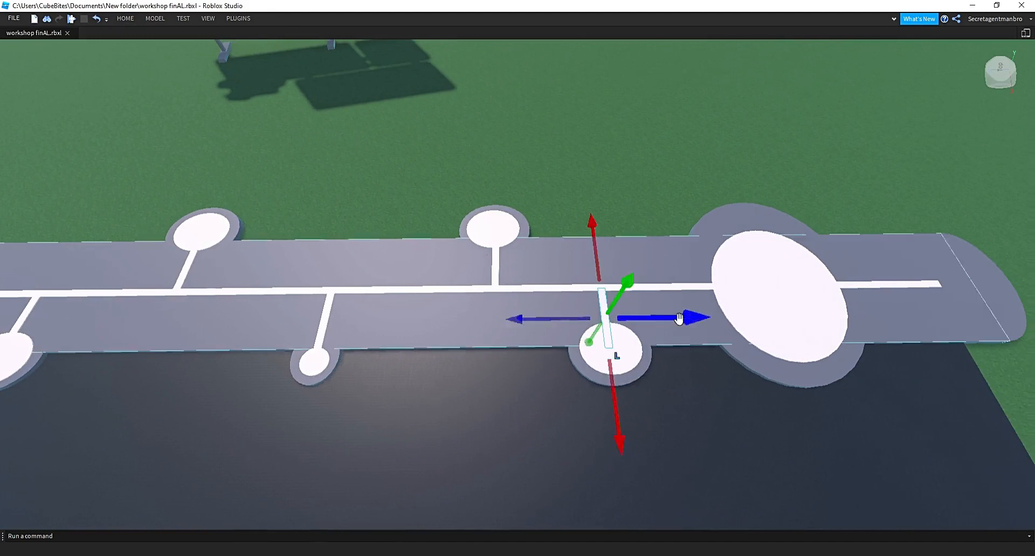
{"action": "scroll", "coordinate": [676, 320], "scroll_direction": "down", "scroll_amount": 5}
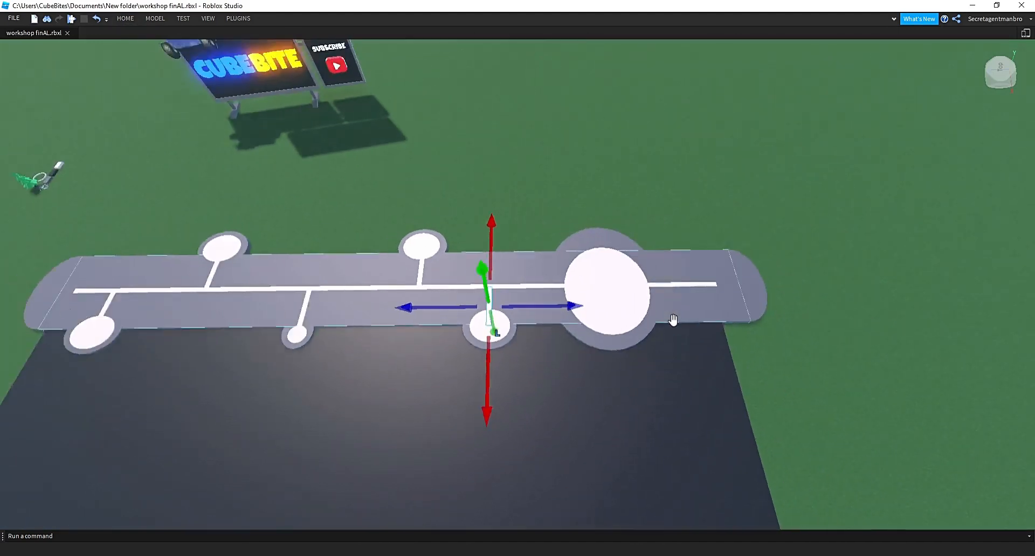
{"action": "left_click", "coordinate": [562, 303]}
{"action": "right_click_drag", "start_coordinate": [561, 303], "coordinate": [561, 303]}
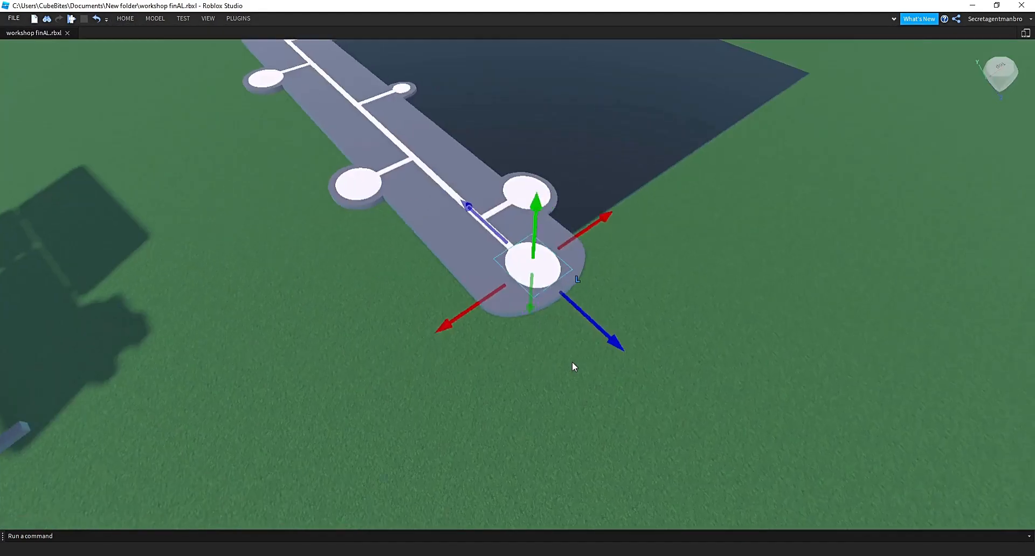
Enlarge the white circle on the strip's near rounded end so it nearly fills that end, and centre it on the strip.
{"action": "right_click_drag", "start_coordinate": [572, 363], "coordinate": [573, 363]}
{"action": "left_click", "coordinate": [124, 20]}
{"action": "left_click", "coordinate": [114, 44]}
{"action": "left_click_drag", "start_coordinate": [457, 332], "coordinate": [420, 334]}
{"action": "right_click_drag", "start_coordinate": [598, 302], "coordinate": [598, 302]}
{"action": "key", "text": "d"}
{"action": "left_click_drag", "start_coordinate": [563, 306], "coordinate": [583, 306]}
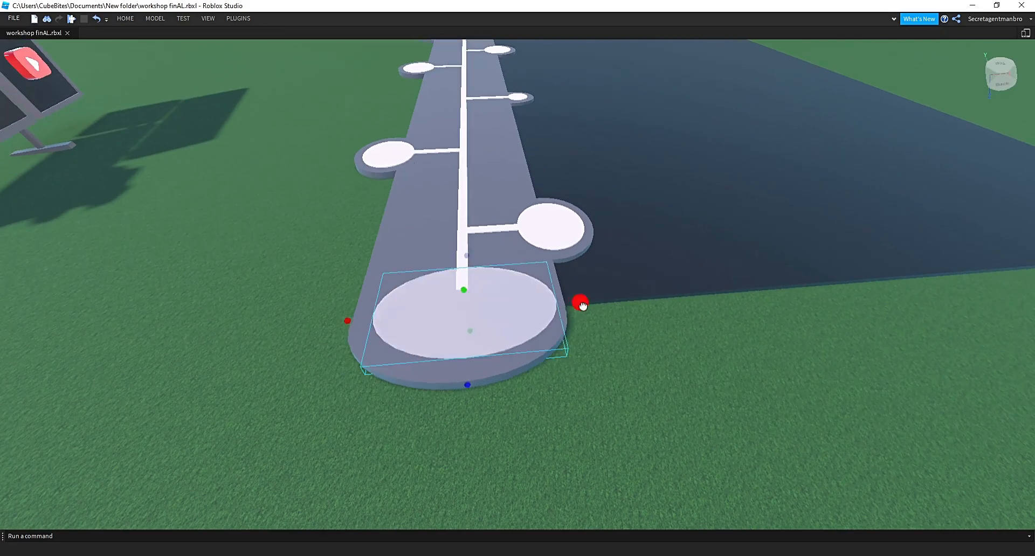
{"action": "right_click_drag", "start_coordinate": [597, 344], "coordinate": [597, 344]}
{"action": "scroll", "coordinate": [609, 339], "scroll_direction": "down", "scroll_amount": 2}
{"action": "left_click_drag", "start_coordinate": [585, 360], "coordinate": [580, 348]}
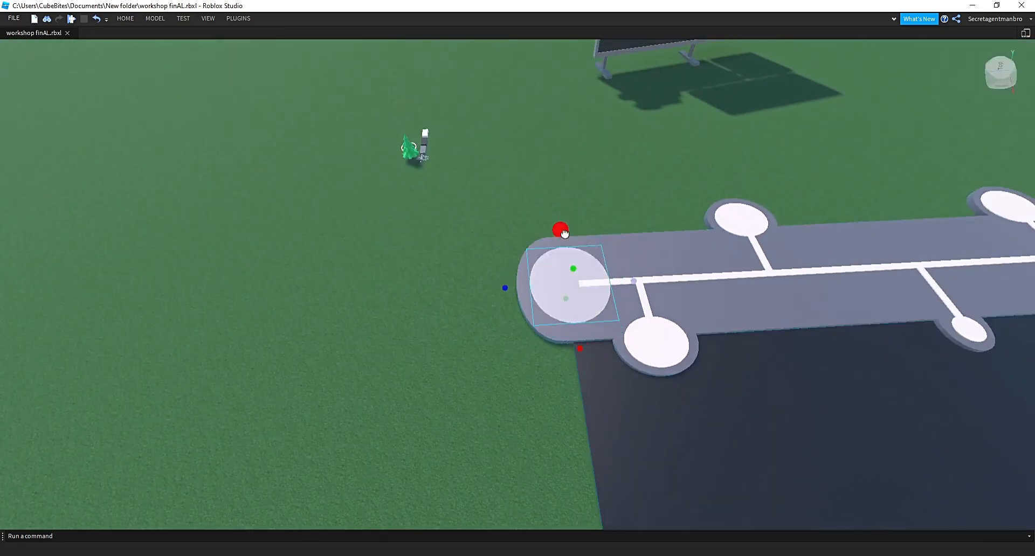
{"action": "left_click_drag", "start_coordinate": [561, 225], "coordinate": [558, 237]}
{"action": "scroll", "coordinate": [509, 296], "scroll_direction": "down", "scroll_amount": 2}
Duplicate the enlarged white end circle and place the copy on the strip's opposite rounded end.
{"action": "left_click", "coordinate": [458, 344]}
{"action": "right_click_drag", "start_coordinate": [458, 344], "coordinate": [458, 344]}
{"action": "left_click", "coordinate": [836, 155]}
{"action": "left_click", "coordinate": [123, 21]}
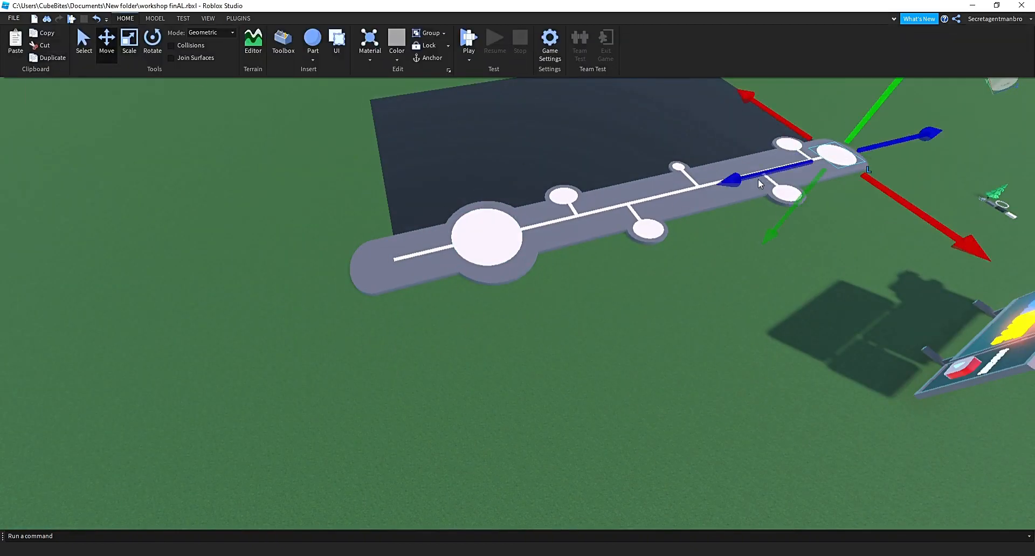
{"action": "key", "text": "ctrl+d"}
{"action": "left_click_drag", "start_coordinate": [733, 181], "coordinate": [284, 265]}
{"action": "right_click", "coordinate": [839, 155]}
Set the colour of the kit's Ring to 69, 71, 80.
{"action": "left_click", "coordinate": [713, 291]}
{"action": "right_click_drag", "start_coordinate": [713, 291], "coordinate": [712, 291]}
{"action": "key", "text": "w"}
{"action": "right_click_drag", "start_coordinate": [591, 359], "coordinate": [591, 358]}
{"action": "key", "text": "w"}
{"action": "key", "text": "s"}
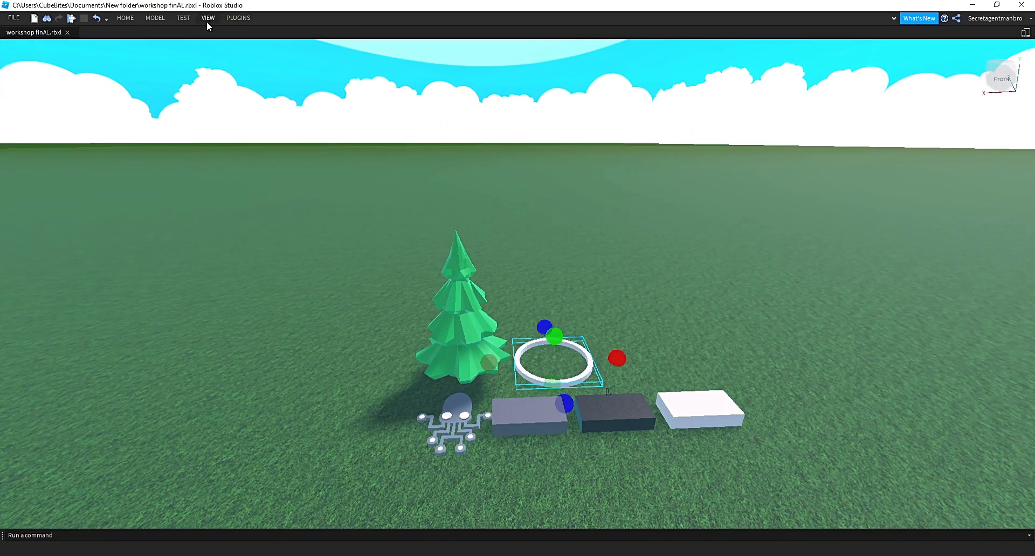
{"action": "left_click", "coordinate": [208, 19]}
{"action": "left_click", "coordinate": [52, 43]}
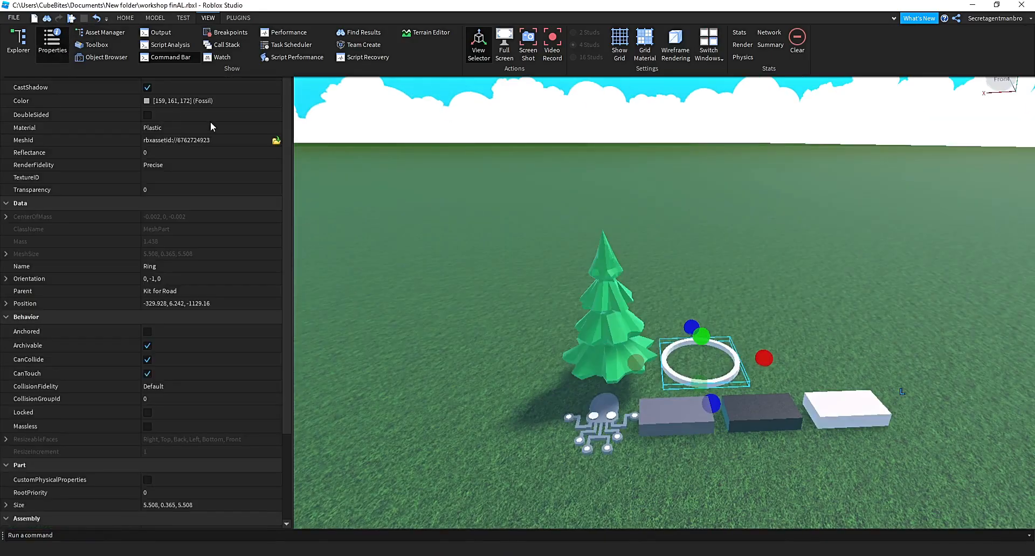
{"action": "left_click", "coordinate": [184, 101]}
{"action": "right_click", "coordinate": [184, 103]}
{"action": "left_click", "coordinate": [208, 165]}
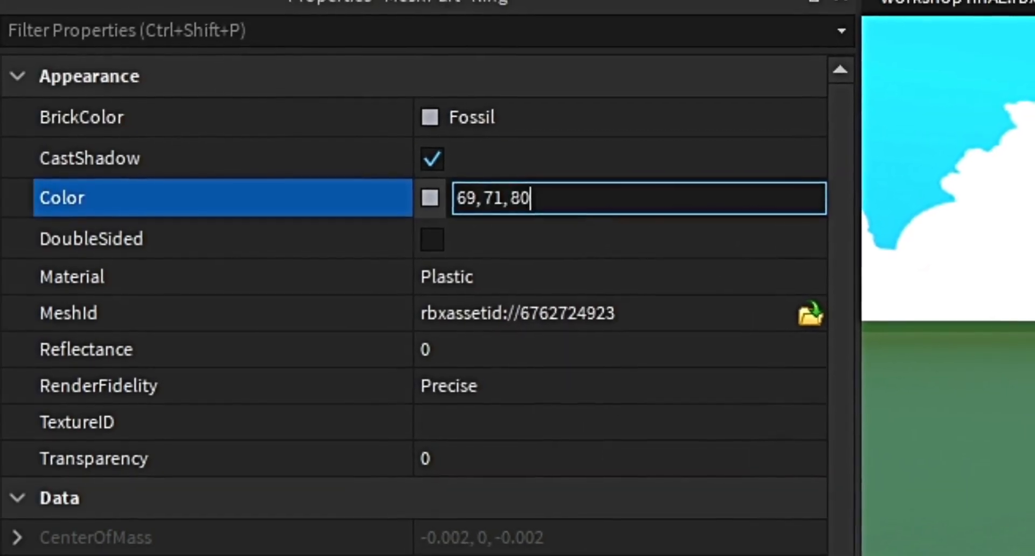
{"action": "left_click", "coordinate": [1028, 446]}
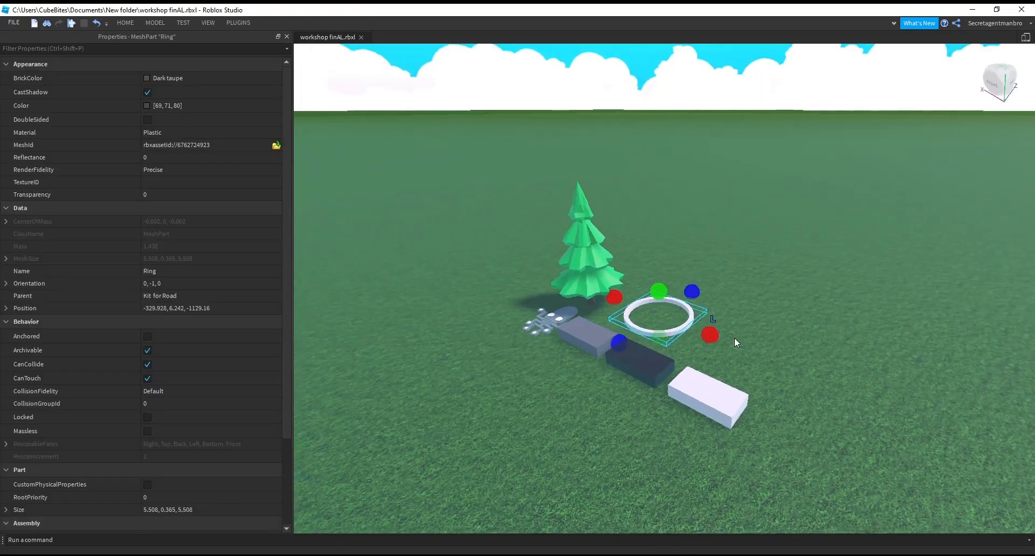
Duplicate the kit ring and move the copy onto the white circle at the strip's near rounded end.
{"action": "left_click", "coordinate": [125, 23]}
{"action": "left_click", "coordinate": [107, 43]}
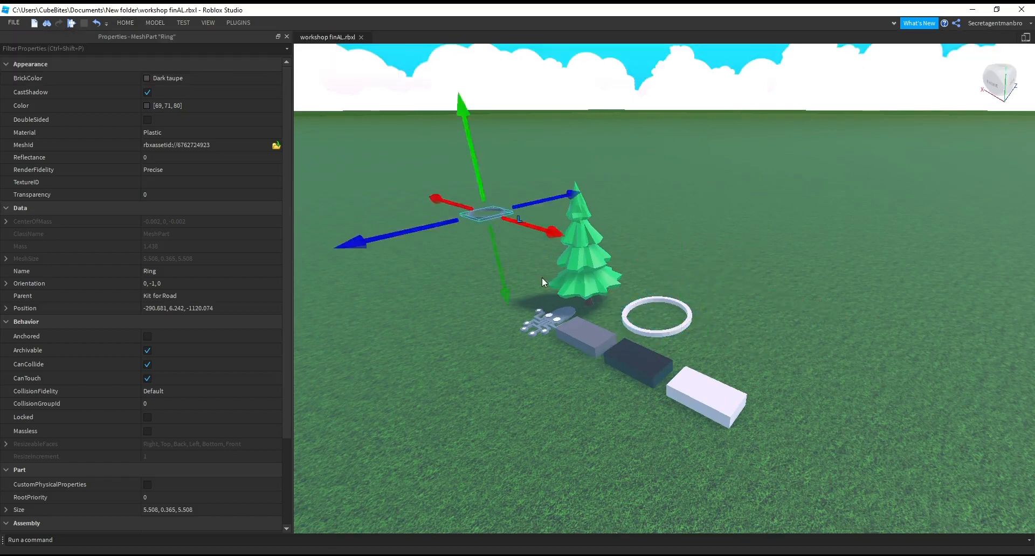
{"action": "key", "text": "f"}
{"action": "right_click_drag", "start_coordinate": [587, 342], "coordinate": [587, 342]}
{"action": "left_click", "coordinate": [286, 36]}
Scale the dark ring and centre it inside the white circle on the near rounded end, leaving an even white border.
{"action": "left_click", "coordinate": [125, 24]}
{"action": "left_click", "coordinate": [129, 45]}
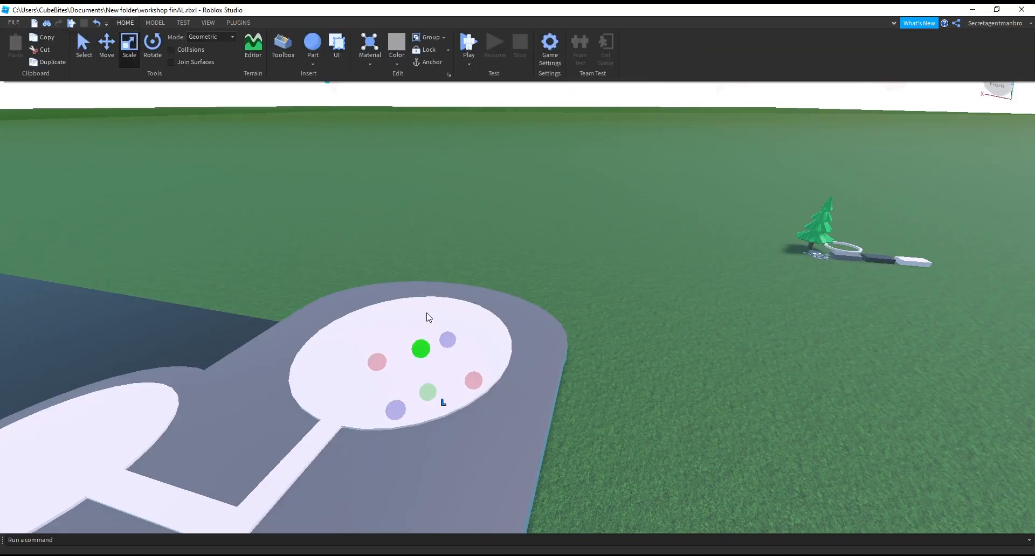
{"action": "mouse_move", "coordinate": [418, 324]}
{"action": "right_mouse_down"}
{"action": "mouse_move", "coordinate": [446, 343]}
{"action": "mouse_move", "coordinate": [428, 346]}
{"action": "mouse_move", "coordinate": [417, 327]}
{"action": "right_mouse_up"}
{"action": "left_click_drag", "start_coordinate": [529, 287], "coordinate": [452, 235]}
{"action": "right_click_drag", "start_coordinate": [510, 374], "coordinate": [501, 276]}
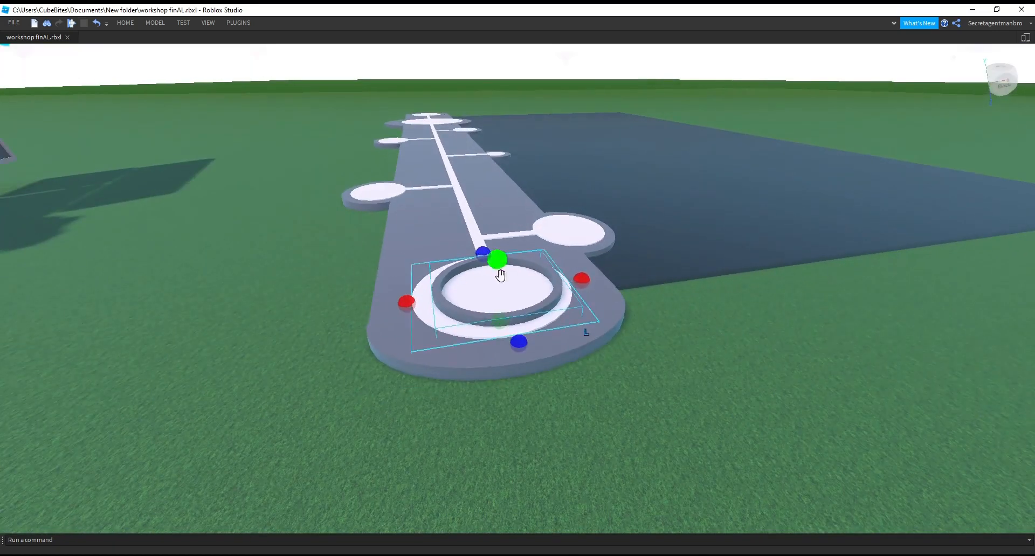
{"action": "right_click_drag", "start_coordinate": [404, 324], "coordinate": [513, 268]}
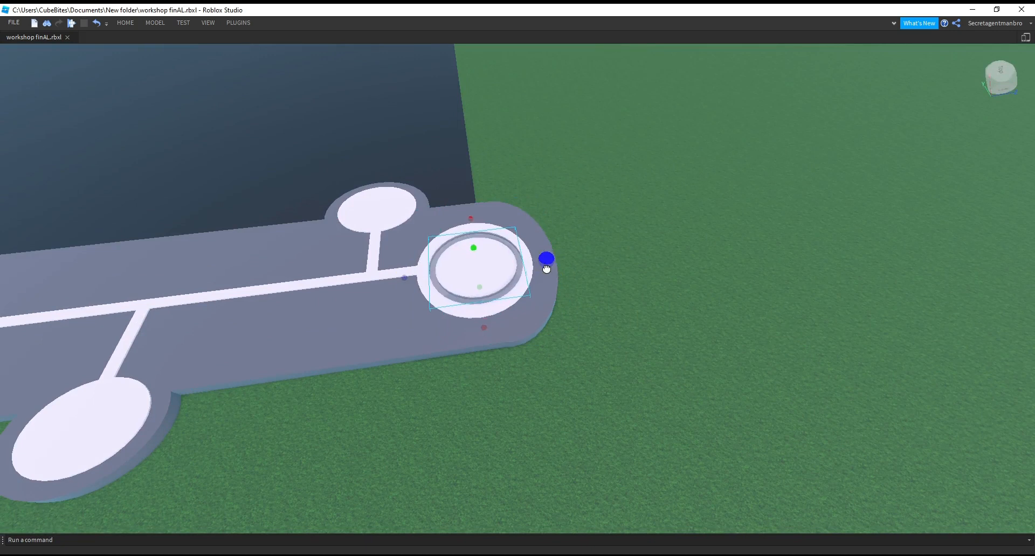
{"action": "scroll", "coordinate": [434, 377], "scroll_direction": "down", "scroll_amount": 3}
{"action": "right_click_drag", "start_coordinate": [435, 378], "coordinate": [439, 373]}
{"action": "left_click", "coordinate": [477, 384]}
{"action": "scroll", "coordinate": [477, 384], "scroll_direction": "down", "scroll_amount": 2}
{"action": "scroll", "coordinate": [477, 384], "scroll_direction": "down", "scroll_amount": 2}
{"action": "key", "text": "d"}
{"action": "scroll", "coordinate": [504, 278], "scroll_direction": "up", "scroll_amount": 4}
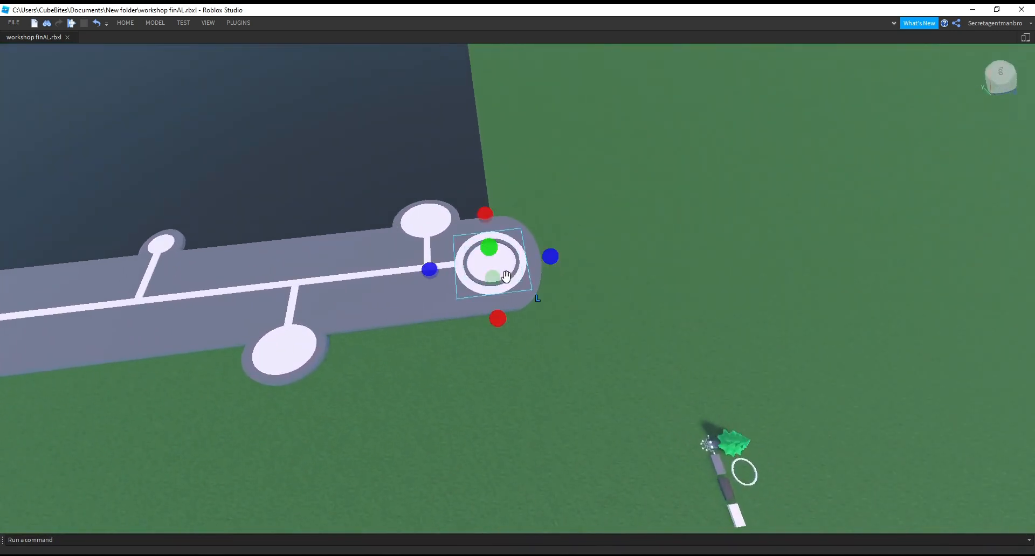
{"action": "left_click", "coordinate": [495, 279]}
{"action": "scroll", "coordinate": [459, 390], "scroll_direction": "down", "scroll_amount": 2}
Duplicate the dark ring and place the copy inside the white circle on the opposite rounded end.
{"action": "right_click_drag", "start_coordinate": [458, 389], "coordinate": [459, 389]}
{"action": "left_click", "coordinate": [125, 23]}
{"action": "key", "text": "ctrl+d"}
{"action": "left_click_drag", "start_coordinate": [693, 273], "coordinate": [343, 294]}
{"action": "key", "text": "a"}
{"action": "key", "text": "a"}
{"action": "scroll", "coordinate": [439, 404], "scroll_direction": "up", "scroll_amount": 3}
{"action": "left_click", "coordinate": [467, 313]}
{"action": "scroll", "coordinate": [458, 310], "scroll_direction": "down", "scroll_amount": 2}
Duplicate the far-end ring onto the largest white circle and enlarge it to sit just inside that circle's edge.
{"action": "left_click", "coordinate": [126, 22]}
{"action": "left_click", "coordinate": [57, 63]}
{"action": "left_click_drag", "start_coordinate": [475, 306], "coordinate": [623, 296]}
{"action": "scroll", "coordinate": [652, 285], "scroll_direction": "up", "scroll_amount": 2}
{"action": "left_click", "coordinate": [125, 23]}
{"action": "left_click", "coordinate": [130, 47]}
{"action": "left_click_drag", "start_coordinate": [492, 263], "coordinate": [491, 236]}
{"action": "left_click_drag", "start_coordinate": [494, 360], "coordinate": [499, 389]}
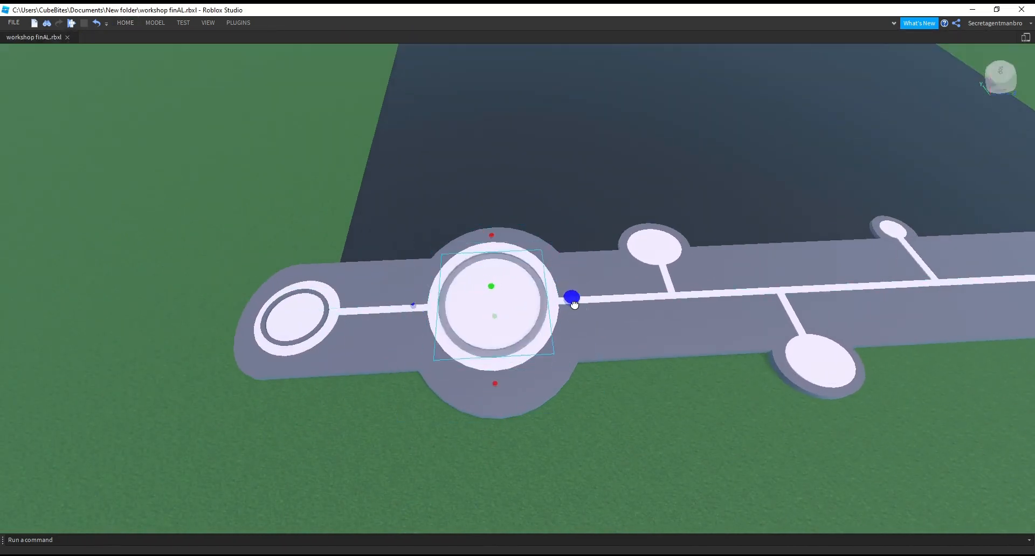
{"action": "scroll", "coordinate": [604, 361], "scroll_direction": "down", "scroll_amount": 3}
{"action": "left_click", "coordinate": [617, 383]}
{"action": "right_click_drag", "start_coordinate": [616, 383], "coordinate": [599, 381]}
{"action": "left_click", "coordinate": [125, 23]}
{"action": "left_click", "coordinate": [430, 287]}
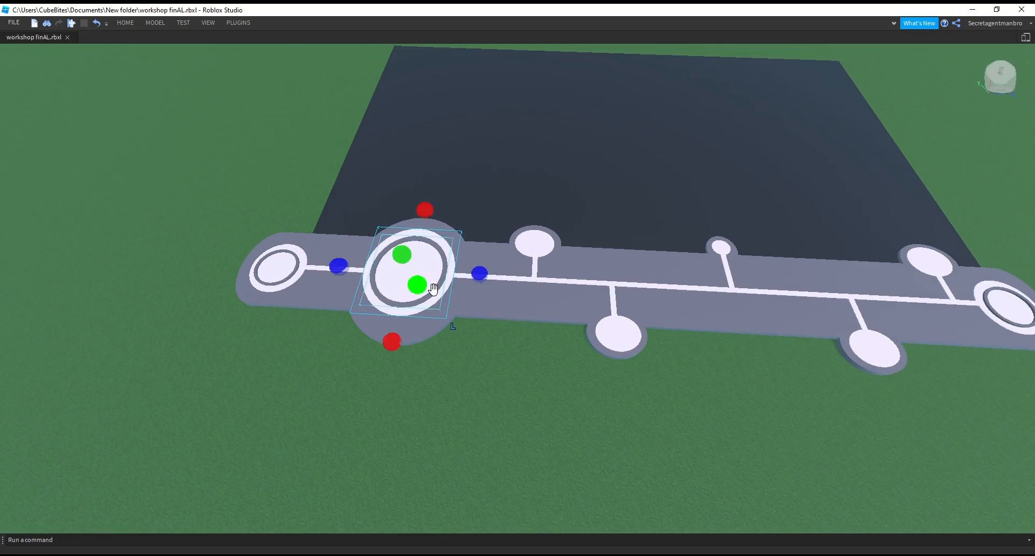
Duplicate the large ring and shrink the copy to fit inside the slab-side circle nearest the largest circle.
{"action": "left_click", "coordinate": [125, 23]}
{"action": "left_click", "coordinate": [107, 46]}
{"action": "key", "text": "ctrl+d"}
{"action": "left_click_drag", "start_coordinate": [500, 275], "coordinate": [605, 275]}
{"action": "scroll", "coordinate": [544, 276], "scroll_direction": "up", "scroll_amount": 2}
{"action": "left_click", "coordinate": [125, 22]}
{"action": "left_click", "coordinate": [130, 46]}
{"action": "left_click_drag", "start_coordinate": [500, 342], "coordinate": [505, 300]}
{"action": "left_click", "coordinate": [125, 23]}
{"action": "left_click", "coordinate": [107, 46]}
{"action": "left_click_drag", "start_coordinate": [510, 353], "coordinate": [522, 331]}
{"action": "scroll", "coordinate": [522, 331], "scroll_direction": "up", "scroll_amount": 2}
{"action": "right_click_drag", "start_coordinate": [522, 330], "coordinate": [539, 331]}
{"action": "left_click", "coordinate": [125, 23]}
{"action": "left_click", "coordinate": [130, 47]}
{"action": "left_click_drag", "start_coordinate": [551, 225], "coordinate": [537, 225]}
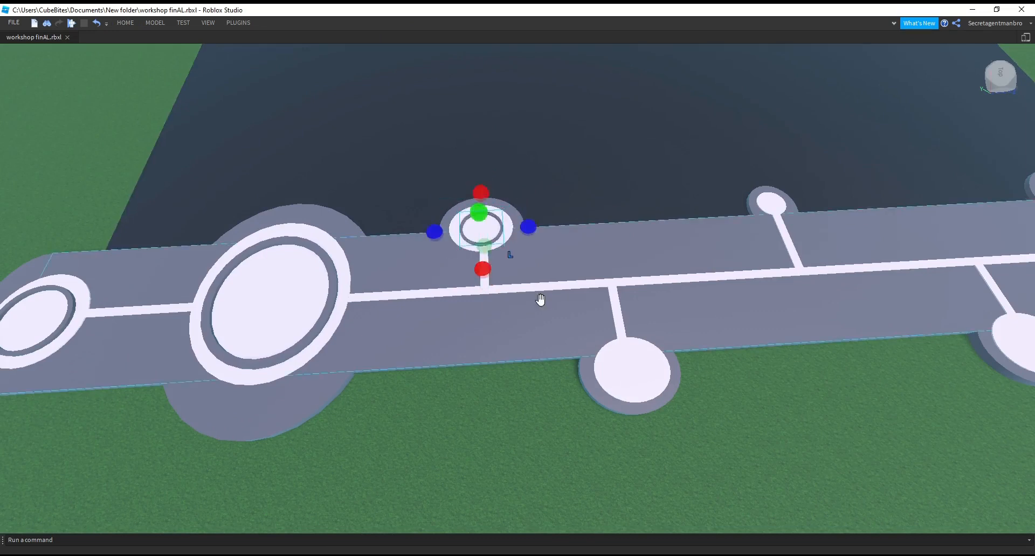
{"action": "scroll", "coordinate": [462, 248], "scroll_direction": "down", "scroll_amount": 3}
Duplicate the small ring and centre the copy in the grass-side circle nearest the largest circle.
{"action": "left_click", "coordinate": [125, 23]}
{"action": "left_click", "coordinate": [107, 46]}
{"action": "key", "text": "ctrl+d"}
{"action": "left_click_drag", "start_coordinate": [497, 343], "coordinate": [501, 426]}
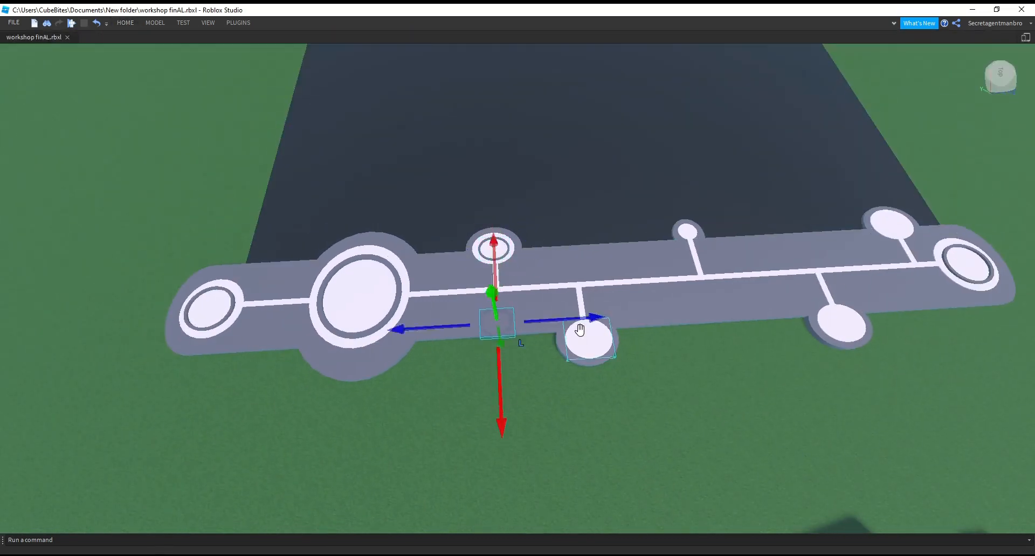
{"action": "key", "text": "d"}
{"action": "left_click_drag", "start_coordinate": [505, 382], "coordinate": [507, 404]}
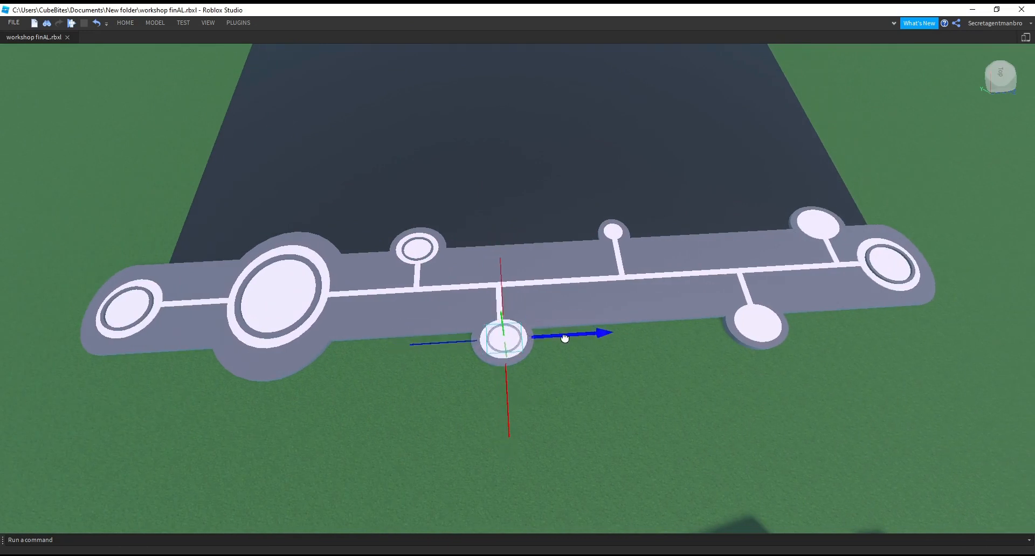
{"action": "left_click_drag", "start_coordinate": [565, 338], "coordinate": [564, 339]}
{"action": "scroll", "coordinate": [566, 400], "scroll_direction": "up", "scroll_amount": 5}
{"action": "left_click", "coordinate": [453, 156]}
{"action": "left_click_drag", "start_coordinate": [512, 153], "coordinate": [520, 152]}
{"action": "left_click", "coordinate": [570, 319]}
{"action": "scroll", "coordinate": [571, 320], "scroll_direction": "down", "scroll_amount": 2}
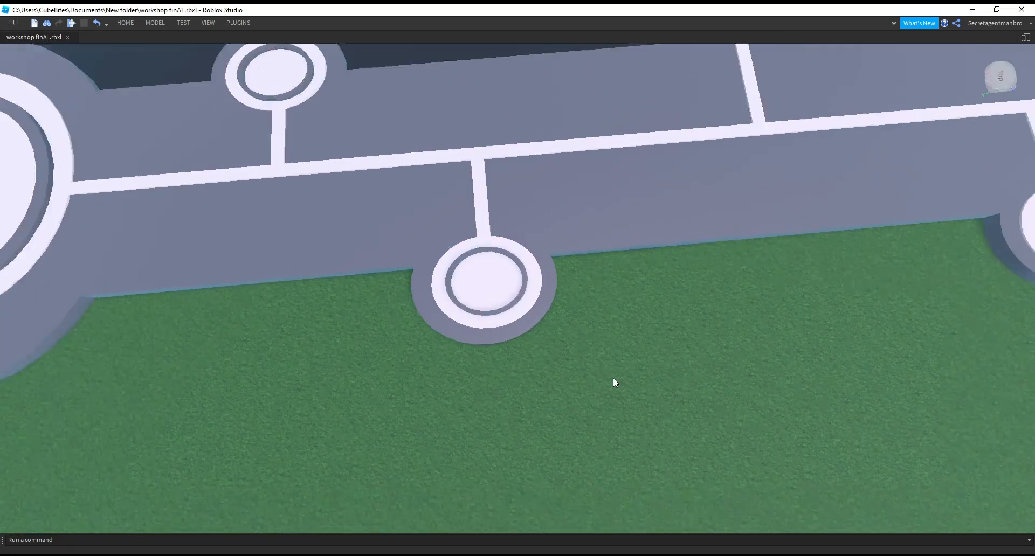
Duplicate the grass-side ring and move the copy along the strip into the other grass-side circle.
{"action": "scroll", "coordinate": [613, 380], "scroll_direction": "down", "scroll_amount": 5}
{"action": "left_click_drag", "start_coordinate": [490, 220], "coordinate": [483, 220]}
{"action": "mouse_move", "coordinate": [573, 378]}
{"action": "right_mouse_down"}
{"action": "mouse_move", "coordinate": [561, 377]}
{"action": "mouse_move", "coordinate": [572, 377]}
{"action": "right_mouse_up"}
{"action": "left_click", "coordinate": [573, 377]}
{"action": "scroll", "coordinate": [489, 362], "scroll_direction": "up", "scroll_amount": 5}
{"action": "left_click", "coordinate": [481, 395]}
{"action": "scroll", "coordinate": [482, 395], "scroll_direction": "down", "scroll_amount": 3}
{"action": "left_click", "coordinate": [125, 24]}
{"action": "left_click", "coordinate": [56, 62]}
{"action": "left_click_drag", "start_coordinate": [584, 329], "coordinate": [730, 337]}
{"action": "key", "text": "d"}
{"action": "key", "text": "d"}
Duplicate the ring again and centre the copy in the slab-side circle beside the near rounded end.
{"action": "left_click", "coordinate": [125, 24]}
{"action": "left_click", "coordinate": [56, 62]}
{"action": "left_click_drag", "start_coordinate": [470, 264], "coordinate": [470, 156]}
{"action": "left_click_drag", "start_coordinate": [577, 215], "coordinate": [720, 213]}
{"action": "key", "text": "d"}
{"action": "left_click_drag", "start_coordinate": [540, 302], "coordinate": [538, 266]}
{"action": "left_click_drag", "start_coordinate": [601, 185], "coordinate": [602, 185]}
{"action": "left_click", "coordinate": [755, 308]}
Duplicate the smallest slab-side white circle and shrink the copy into a disc inside the original.
{"action": "right_click_drag", "start_coordinate": [755, 307], "coordinate": [755, 307]}
{"action": "key", "text": "w"}
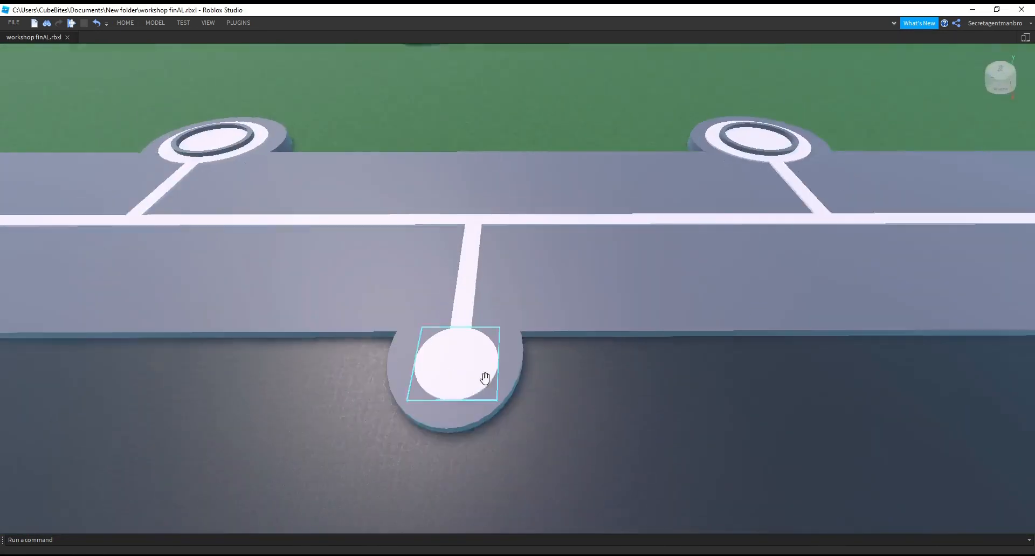
{"action": "left_click", "coordinate": [485, 379]}
{"action": "left_click", "coordinate": [125, 23]}
{"action": "key", "text": "ctrl+3"}
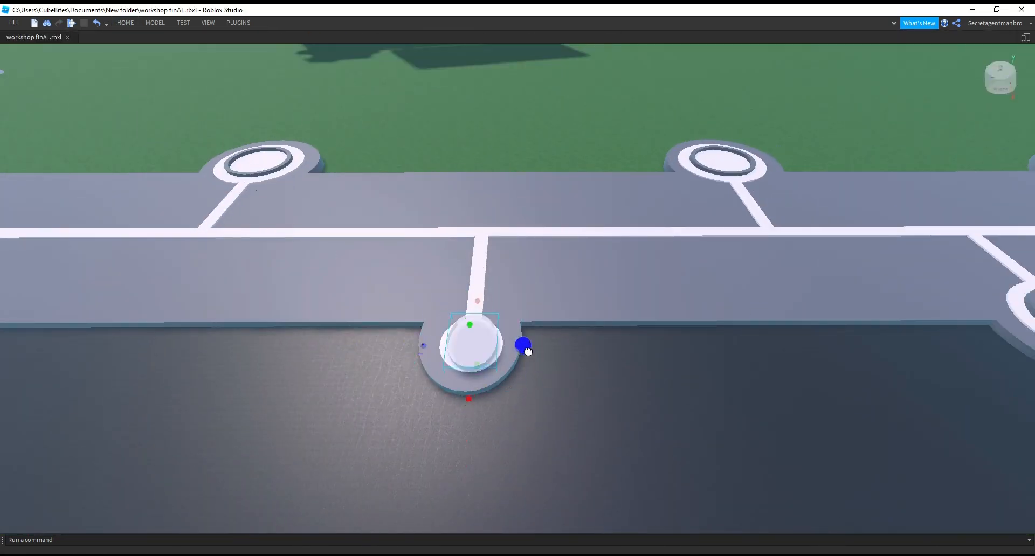
Recolour the small inner disc on the smallest slab-side circle grey.
{"action": "left_click", "coordinate": [122, 26]}
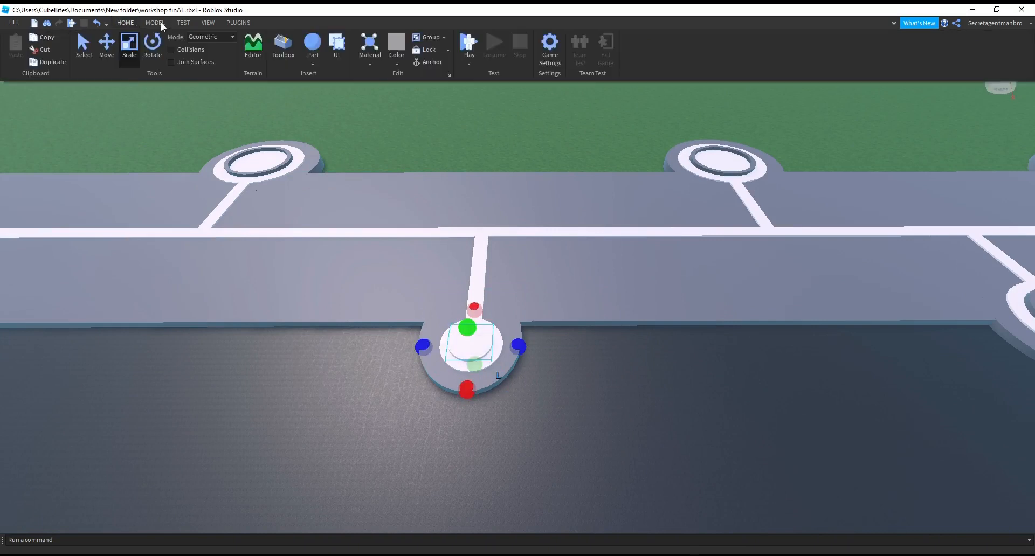
{"action": "left_click", "coordinate": [208, 23]}
{"action": "left_click", "coordinate": [50, 48]}
{"action": "left_click", "coordinate": [171, 106]}
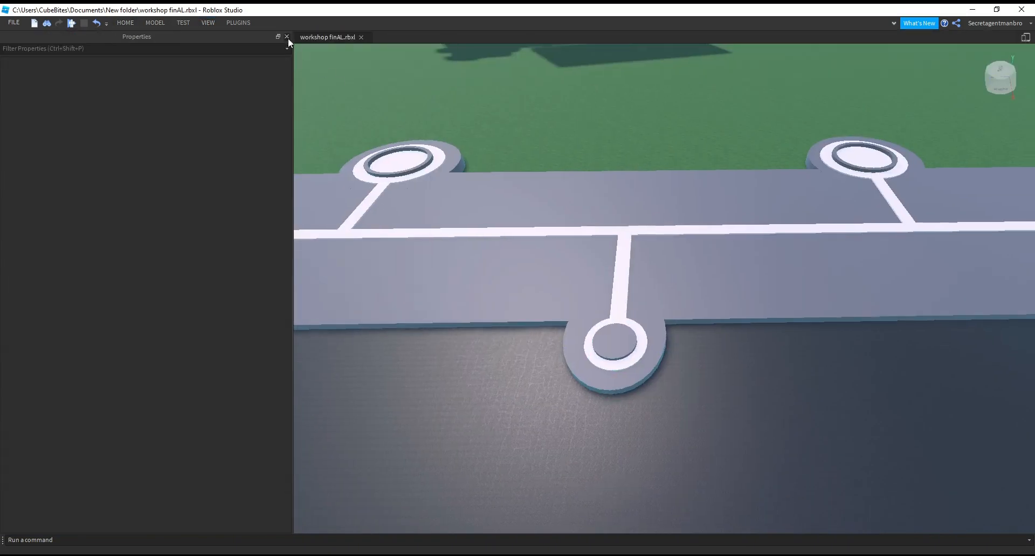
{"action": "left_click", "coordinate": [287, 37]}
Duplicate the smallest white circle with its grey inner disc and place the copy on the strip's centre line.
{"action": "right_click_drag", "start_coordinate": [469, 424], "coordinate": [487, 383]}
{"action": "key", "text": "ctrl+shift+g"}
{"action": "left_click", "coordinate": [488, 384]}
{"action": "scroll", "coordinate": [459, 210], "scroll_direction": "down", "scroll_amount": 5}
{"action": "right_click_drag", "start_coordinate": [458, 210], "coordinate": [459, 210]}
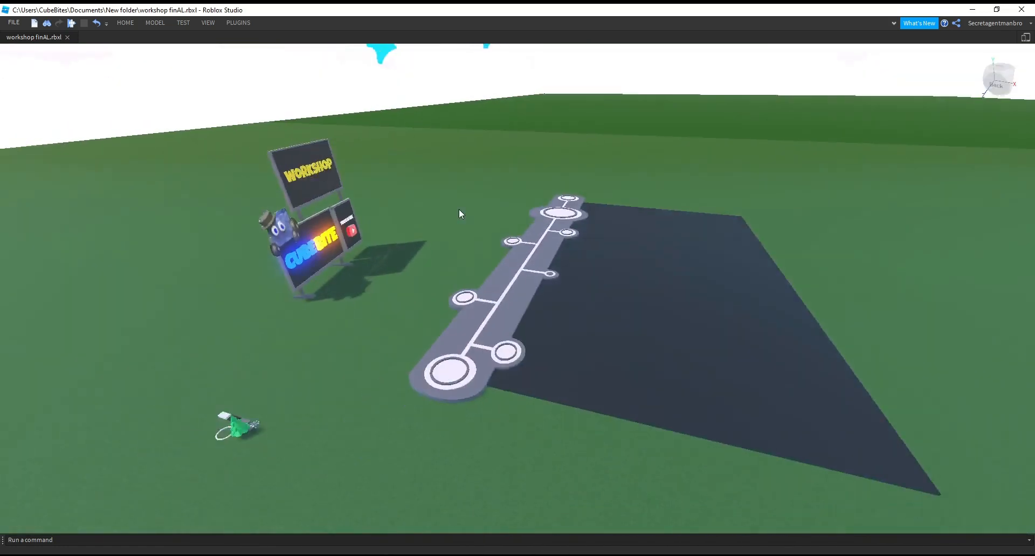
{"action": "key", "text": "d"}
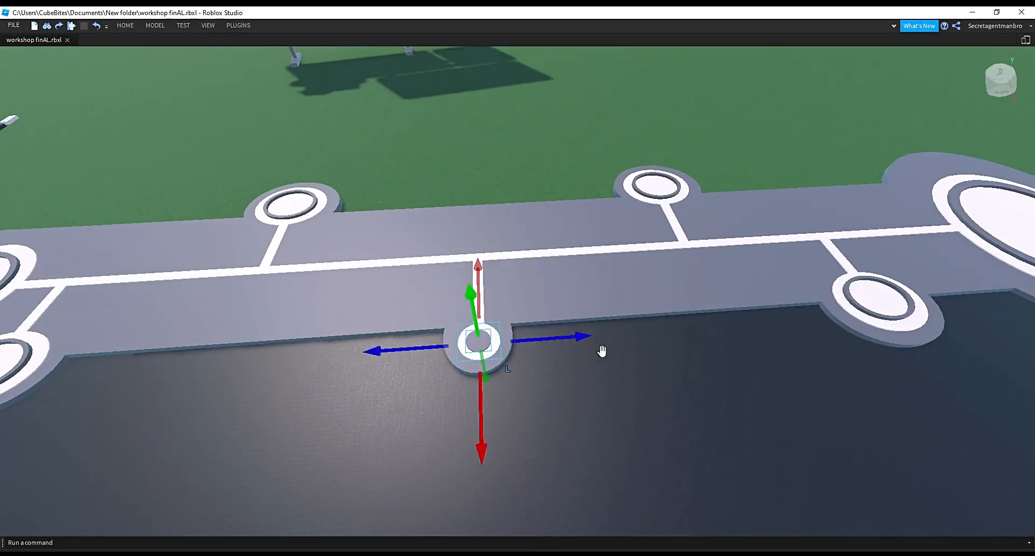
{"action": "key", "text": "ctrl+d"}
{"action": "left_click_drag", "start_coordinate": [585, 338], "coordinate": [423, 350]}
{"action": "key", "text": "a"}
{"action": "left_click_drag", "start_coordinate": [490, 378], "coordinate": [490, 353]}
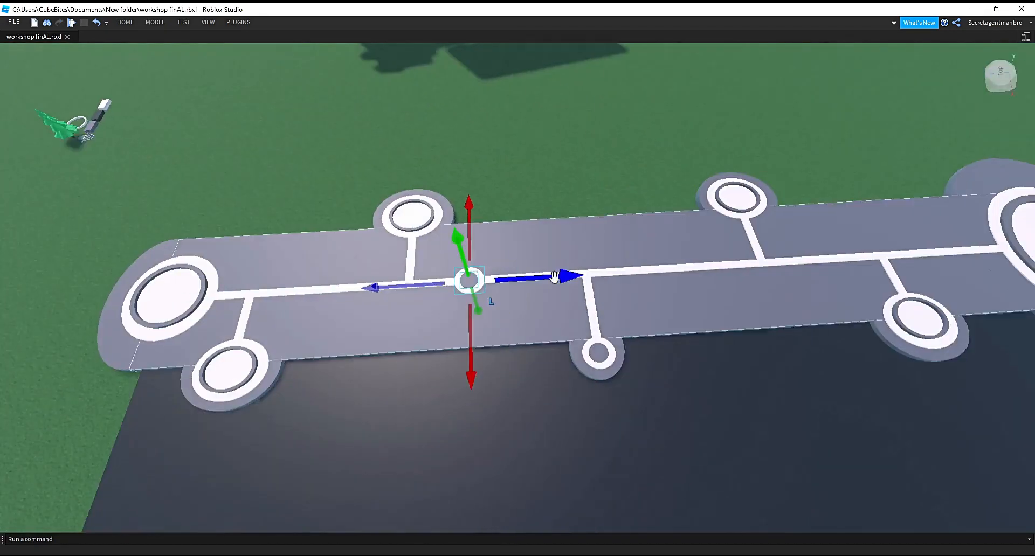
Duplicate the small centre-line circle with its grey disc and move the copy along the line beside the largest white circle.
{"action": "right_click_drag", "start_coordinate": [575, 374], "coordinate": [575, 374]}
{"action": "key", "text": "s"}
{"action": "key", "text": "d"}
{"action": "key", "text": "ctrl+d"}
{"action": "left_click_drag", "start_coordinate": [501, 286], "coordinate": [694, 293]}
{"action": "key", "text": "d"}
{"action": "key", "text": "d"}
{"action": "key", "text": "s"}
Duplicate a grey ring and centre the copy on the white centre line near the rounded end.
{"action": "left_click", "coordinate": [728, 348]}
{"action": "key", "text": "w"}
{"action": "right_click_drag", "start_coordinate": [607, 386], "coordinate": [603, 393]}
{"action": "key", "text": "s"}
{"action": "key", "text": "w"}
{"action": "left_click", "coordinate": [329, 283]}
{"action": "key", "text": "s"}
{"action": "right_click_drag", "start_coordinate": [486, 306], "coordinate": [486, 307]}
{"action": "key", "text": "w"}
{"action": "key", "text": "s"}
{"action": "left_click", "coordinate": [125, 22]}
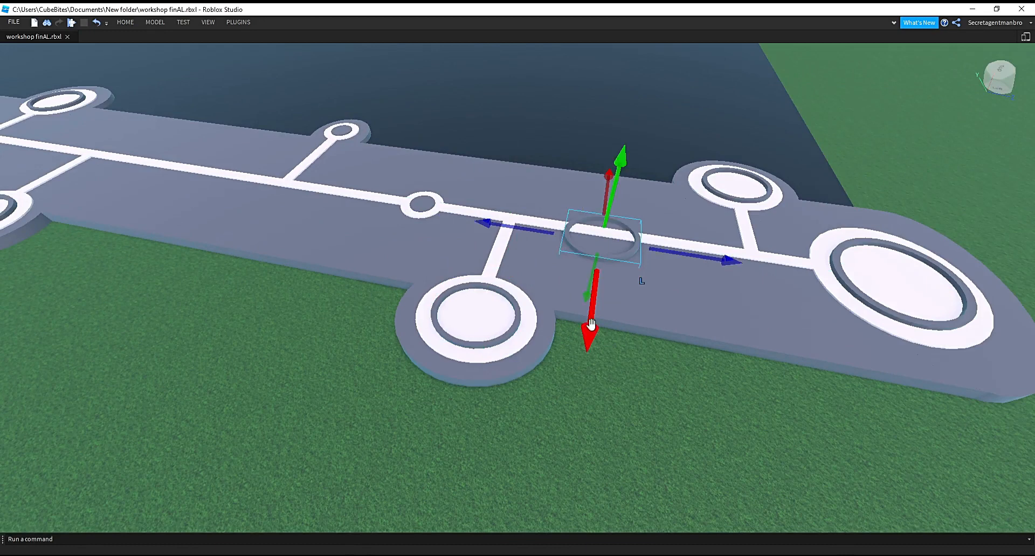
{"action": "right_click_drag", "start_coordinate": [592, 325], "coordinate": [592, 324]}
{"action": "key", "text": "d"}
{"action": "left_click_drag", "start_coordinate": [603, 271], "coordinate": [610, 270]}
{"action": "right_click_drag", "start_coordinate": [605, 314], "coordinate": [605, 314]}
{"action": "key", "text": "w"}
Recolour the centre-line ring white and adjust its size.
{"action": "left_click", "coordinate": [208, 22]}
{"action": "left_click", "coordinate": [52, 48]}
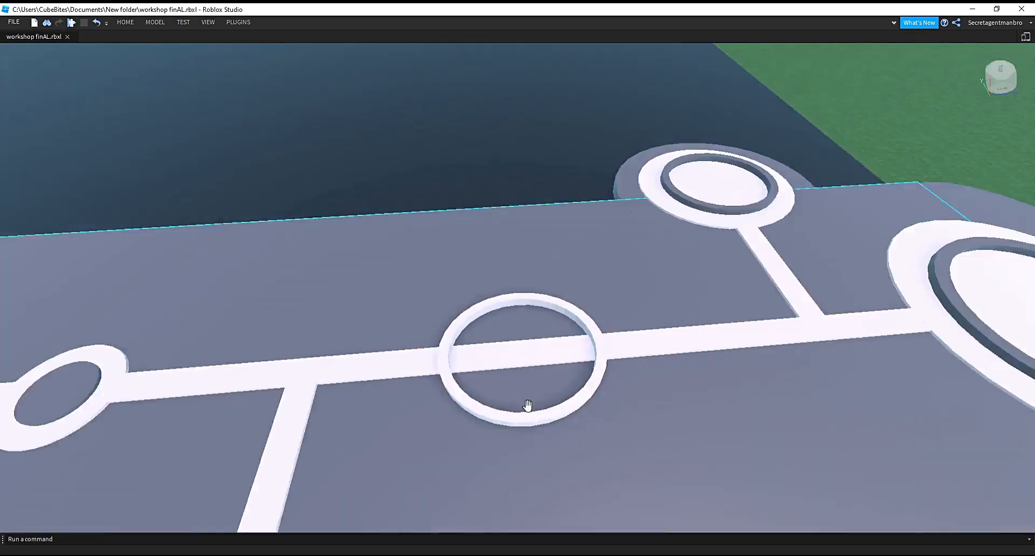
{"action": "left_click", "coordinate": [528, 418]}
{"action": "scroll", "coordinate": [528, 406], "scroll_direction": "down", "scroll_amount": 3}
{"action": "left_click", "coordinate": [125, 22]}
{"action": "left_click", "coordinate": [120, 52]}
{"action": "right_click_drag", "start_coordinate": [525, 381], "coordinate": [524, 381]}
{"action": "left_click_drag", "start_coordinate": [607, 316], "coordinate": [613, 317]}
{"action": "right_click_drag", "start_coordinate": [598, 382], "coordinate": [598, 381]}
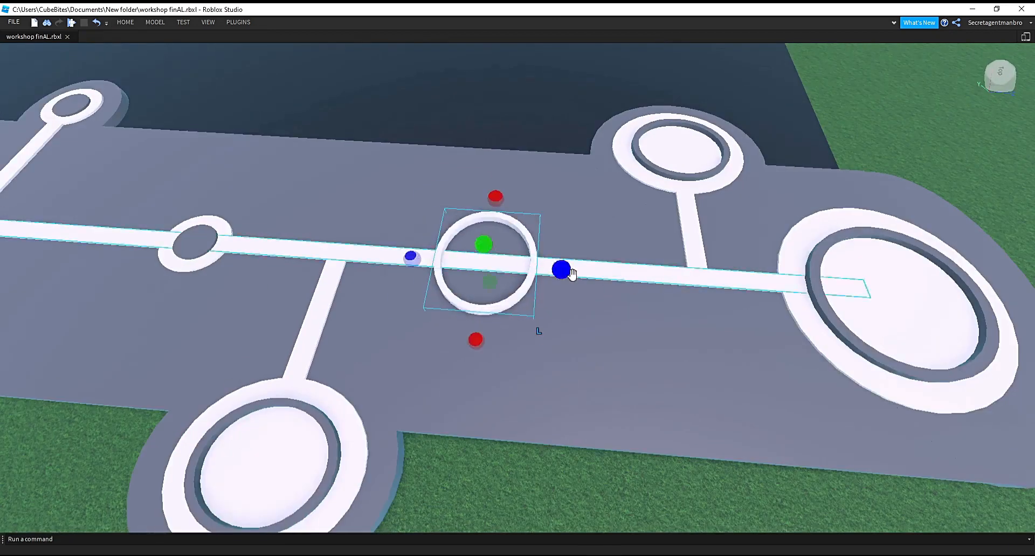
{"action": "right_click_drag", "start_coordinate": [539, 238], "coordinate": [539, 238]}
{"action": "scroll", "coordinate": [540, 238], "scroll_direction": "up", "scroll_amount": 3}
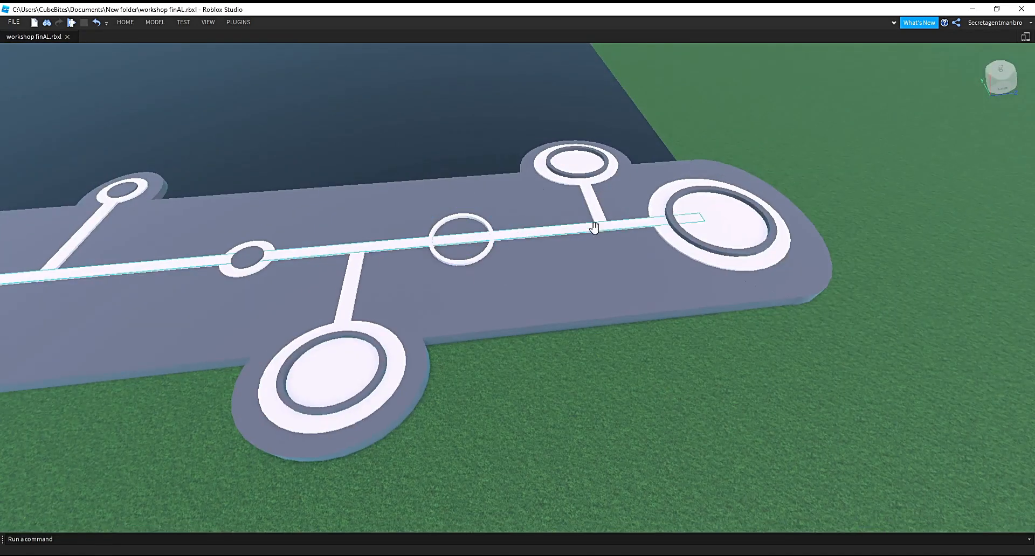
Split the white centre line into two pieces that stop on either side of the new white ring, leaving its inside clear.
{"action": "right_click_drag", "start_coordinate": [581, 419], "coordinate": [581, 418]}
{"action": "left_click", "coordinate": [122, 23]}
{"action": "left_click_drag", "start_coordinate": [497, 288], "coordinate": [695, 294]}
{"action": "right_click_drag", "start_coordinate": [674, 354], "coordinate": [675, 354]}
{"action": "scroll", "coordinate": [674, 353], "scroll_direction": "down", "scroll_amount": 5}
{"action": "left_click_drag", "start_coordinate": [107, 269], "coordinate": [642, 345]}
{"action": "right_click_drag", "start_coordinate": [612, 387], "coordinate": [613, 387]}
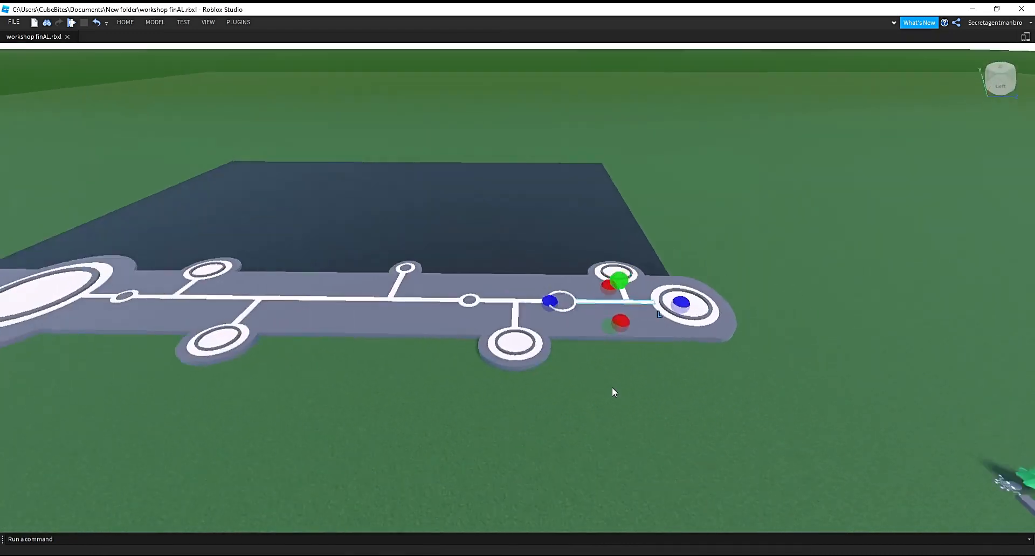
{"action": "scroll", "coordinate": [612, 387], "scroll_direction": "up", "scroll_amount": 5}
{"action": "left_click_drag", "start_coordinate": [536, 311], "coordinate": [536, 351]}
Duplicate the white centre-line ring and shrink the copy into a concentric ring inside it.
{"action": "right_click_drag", "start_coordinate": [473, 250], "coordinate": [473, 249]}
{"action": "left_click", "coordinate": [473, 249]}
{"action": "left_click_drag", "start_coordinate": [495, 338], "coordinate": [500, 309], "text": "ctrl"}
{"action": "right_click_drag", "start_coordinate": [518, 303], "coordinate": [518, 303]}
{"action": "left_click_drag", "start_coordinate": [383, 289], "coordinate": [388, 289], "text": "ctrl"}
{"action": "right_click_drag", "start_coordinate": [527, 312], "coordinate": [526, 311]}
{"action": "left_click_drag", "start_coordinate": [477, 259], "coordinate": [471, 259], "text": "ctrl"}
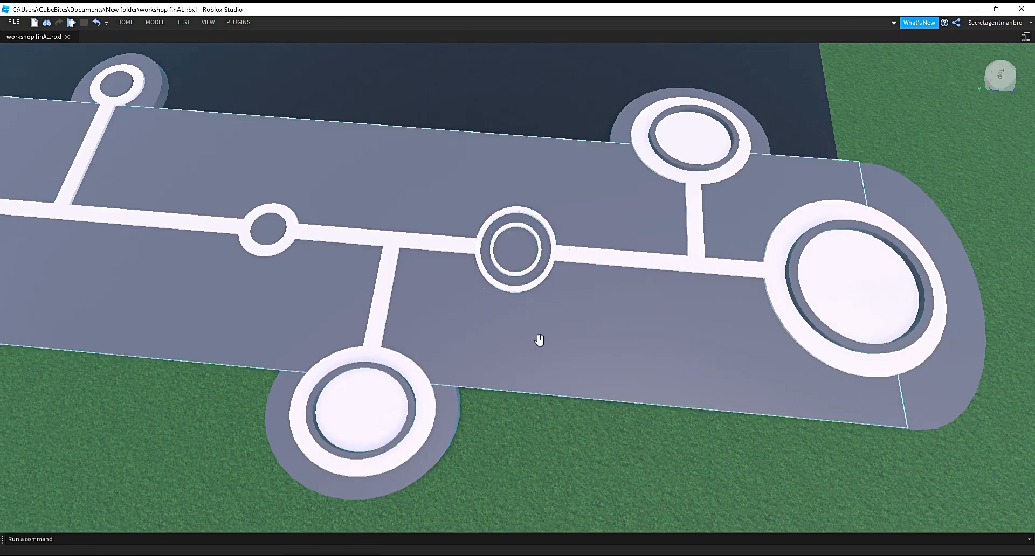
{"action": "right_click", "coordinate": [532, 260]}
Duplicate the white double ring and place the copy farther along the centre line, between two opposite branches.
{"action": "left_click", "coordinate": [564, 372]}
{"action": "scroll", "coordinate": [564, 374], "scroll_direction": "down", "scroll_amount": 6}
{"action": "right_click_drag", "start_coordinate": [564, 374], "coordinate": [564, 374]}
{"action": "left_click", "coordinate": [126, 23]}
{"action": "left_click", "coordinate": [105, 47]}
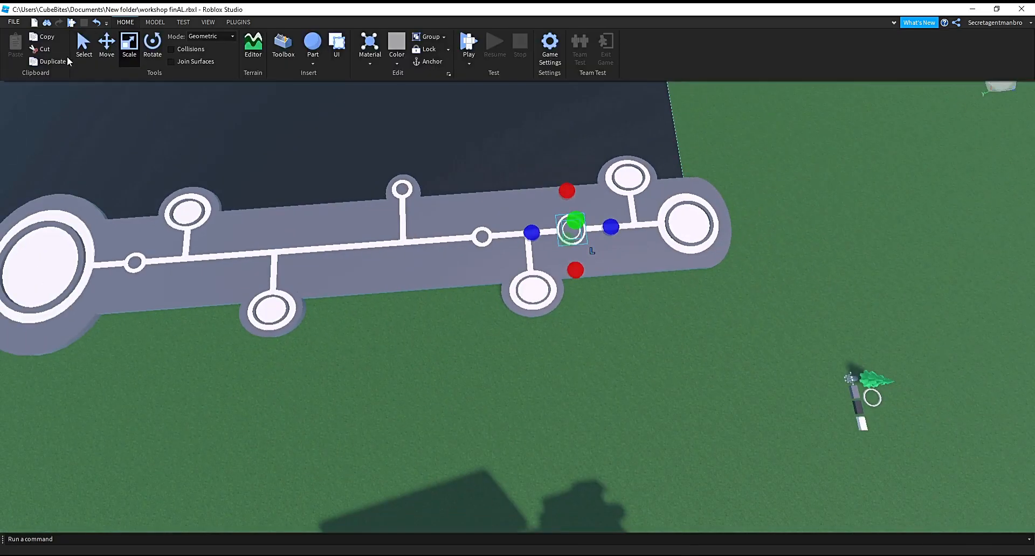
{"action": "left_click_drag", "start_coordinate": [650, 225], "coordinate": [419, 241]}
{"action": "left_click", "coordinate": [468, 398]}
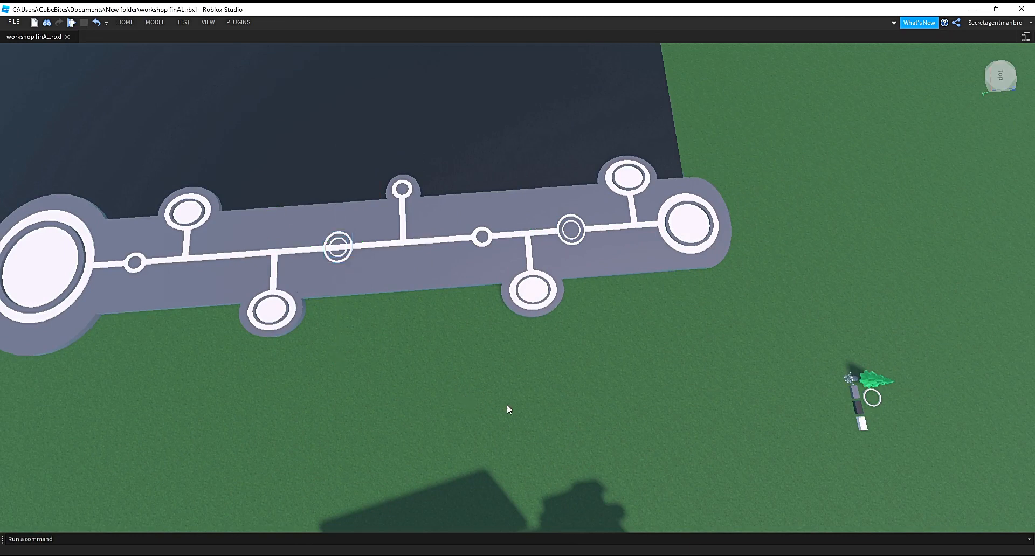
Split the centre line around the second double ring so both pieces end at its outer edge.
{"action": "scroll", "coordinate": [485, 401], "scroll_direction": "down", "scroll_amount": 1}
{"action": "key", "text": "a"}
{"action": "scroll", "coordinate": [507, 276], "scroll_direction": "up", "scroll_amount": 4}
{"action": "left_click", "coordinate": [578, 244]}
{"action": "left_click", "coordinate": [125, 23]}
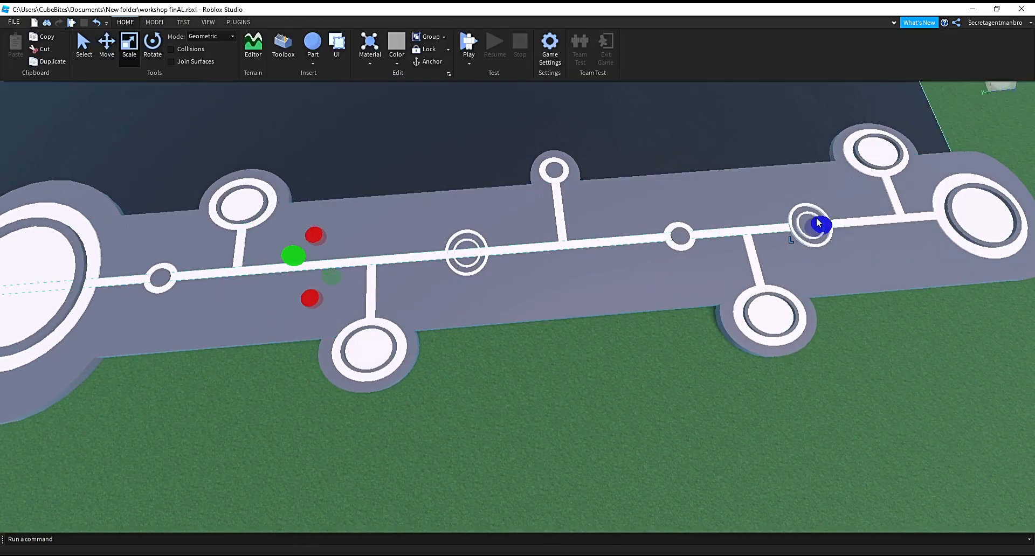
{"action": "left_click_drag", "start_coordinate": [827, 240], "coordinate": [479, 266]}
{"action": "scroll", "coordinate": [392, 259], "scroll_direction": "down", "scroll_amount": 4}
{"action": "left_click_drag", "start_coordinate": [52, 259], "coordinate": [470, 300]}
{"action": "scroll", "coordinate": [506, 354], "scroll_direction": "up", "scroll_amount": 4}
{"action": "left_click", "coordinate": [528, 394]}
{"action": "scroll", "coordinate": [527, 394], "scroll_direction": "down", "scroll_amount": 1}
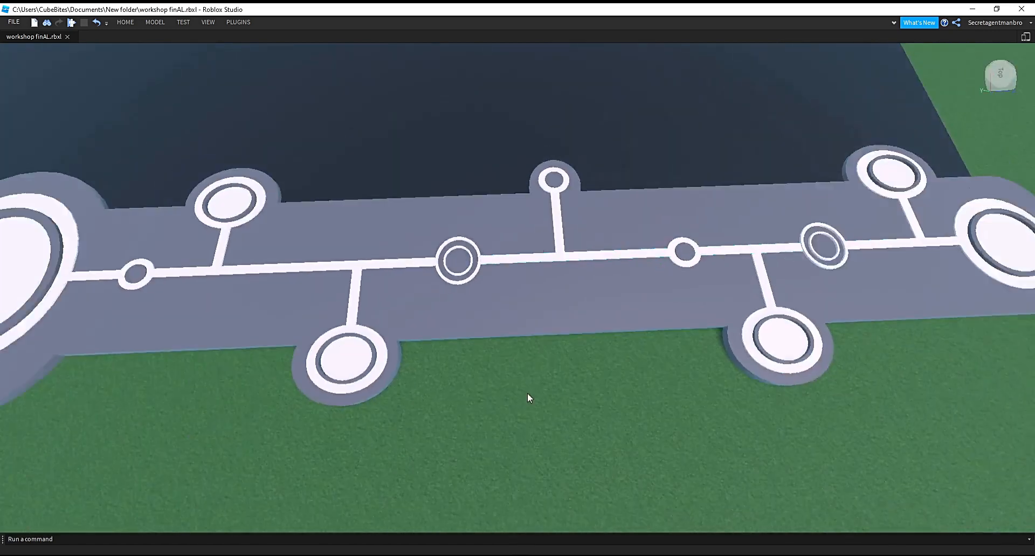
Duplicate the small circle with its grey disc beside the largest circle and place the copy on the centre line's far side.
{"action": "scroll", "coordinate": [543, 399], "scroll_direction": "down", "scroll_amount": 5}
{"action": "right_click_drag", "start_coordinate": [544, 399], "coordinate": [543, 398]}
{"action": "key", "text": "w"}
{"action": "scroll", "coordinate": [543, 399], "scroll_direction": "up", "scroll_amount": 3}
{"action": "left_click", "coordinate": [535, 415]}
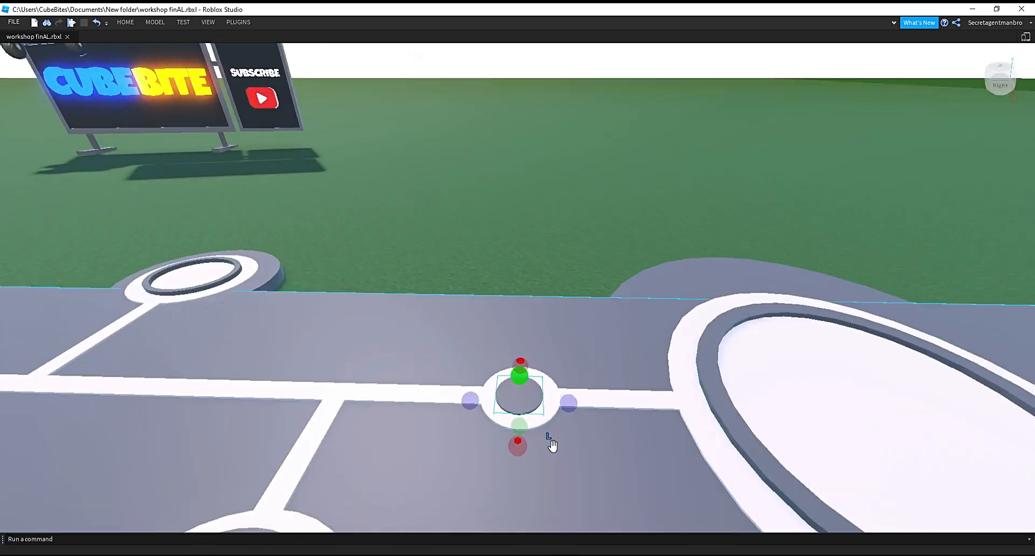
{"action": "right_click_drag", "start_coordinate": [587, 372], "coordinate": [587, 372]}
{"action": "scroll", "coordinate": [587, 372], "scroll_direction": "down", "scroll_amount": 4}
{"action": "left_click", "coordinate": [125, 22]}
{"action": "left_click", "coordinate": [106, 46]}
{"action": "left_click_drag", "start_coordinate": [526, 282], "coordinate": [526, 282]}
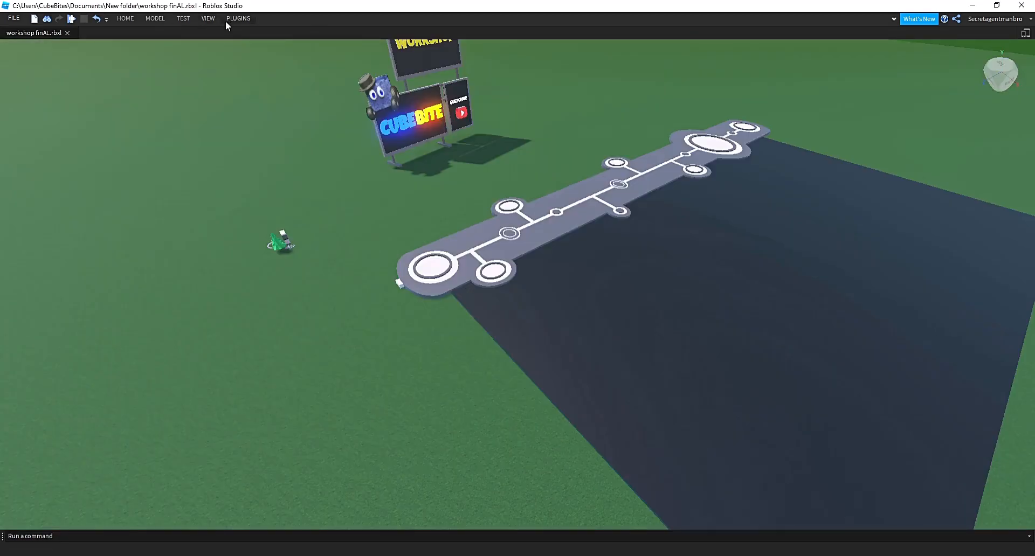
Activate the Buildv4 plugin and attach a new angled block to the white block beside the near rounded end.
{"action": "left_click", "coordinate": [231, 21]}
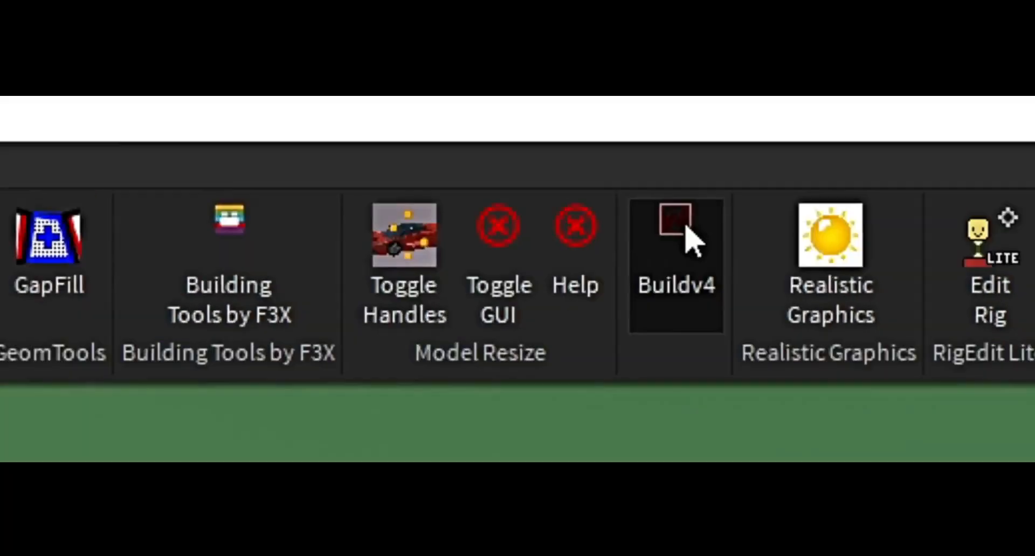
{"action": "left_click", "coordinate": [687, 229]}
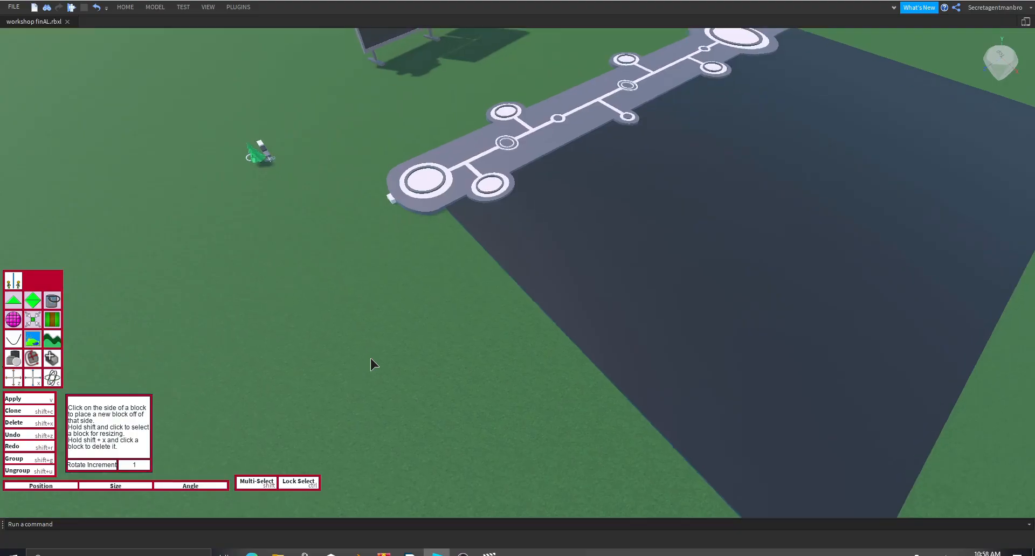
{"action": "key", "text": "w"}
{"action": "right_click_drag", "start_coordinate": [371, 359], "coordinate": [371, 359]}
{"action": "key", "text": "w"}
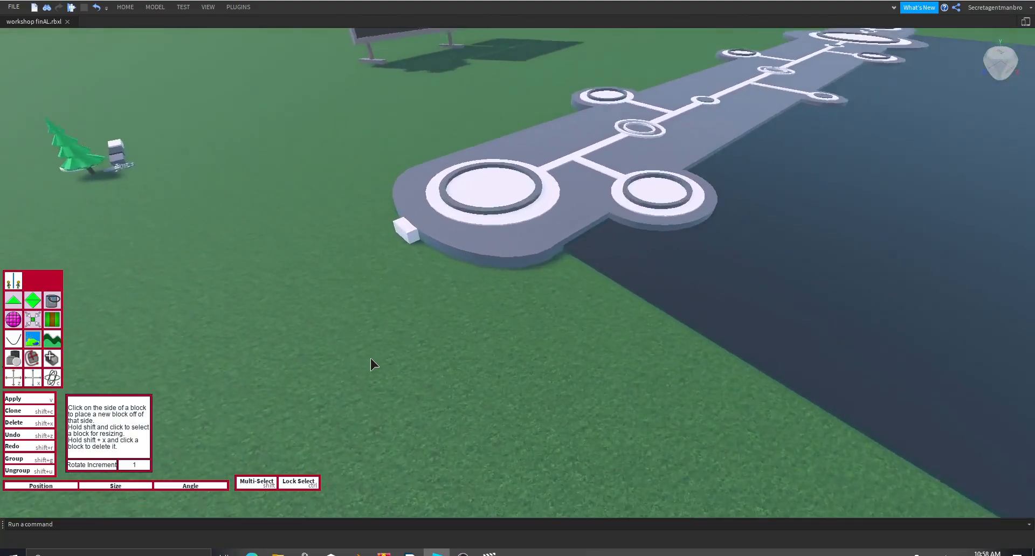
{"action": "left_click", "coordinate": [340, 221]}
{"action": "key", "text": "w"}
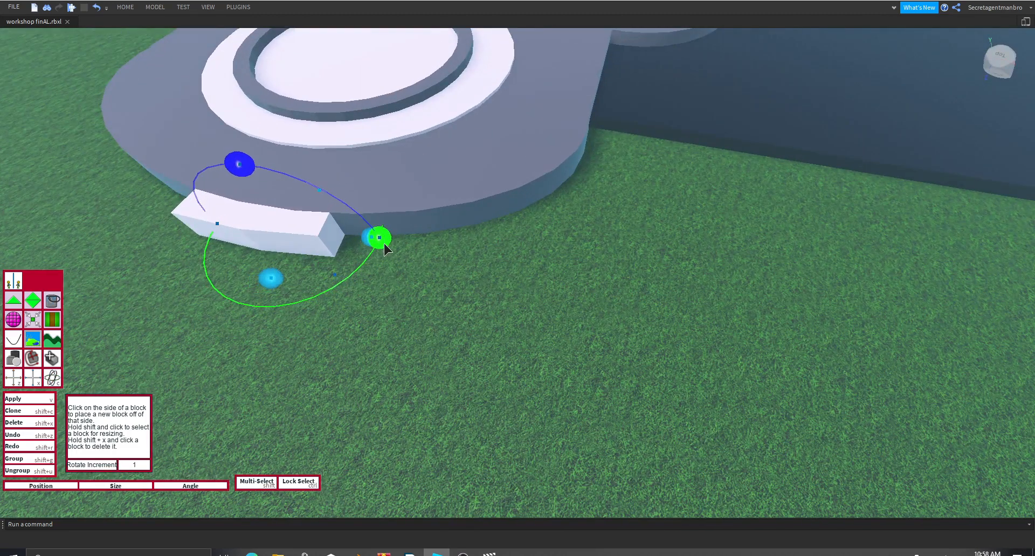
Extend the white border with another block and rotate it to follow the rounded end.
{"action": "key", "text": "s"}
{"action": "right_click_drag", "start_coordinate": [394, 306], "coordinate": [393, 305]}
{"action": "key", "text": "d"}
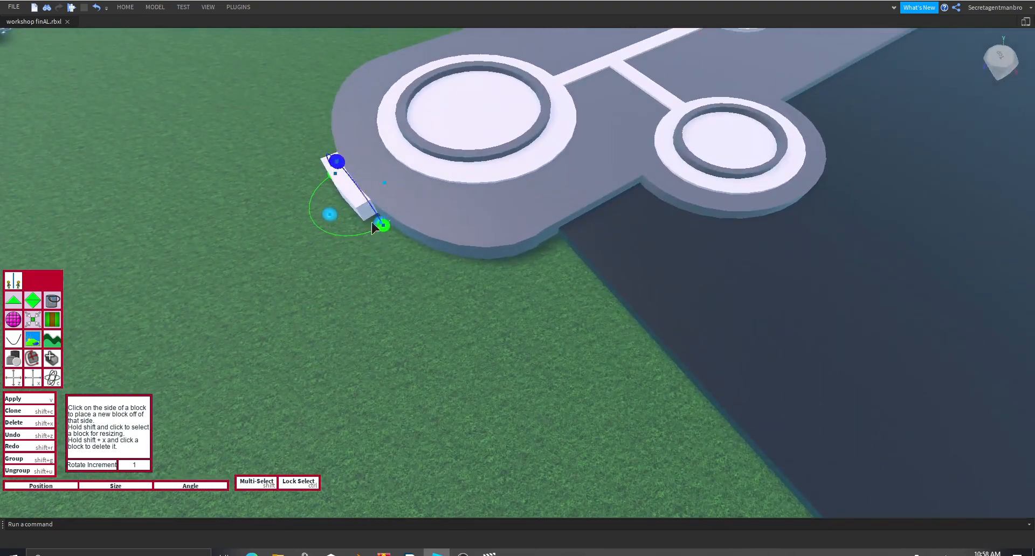
{"action": "left_click", "coordinate": [366, 205]}
{"action": "key", "text": "w"}
{"action": "right_click_drag", "start_coordinate": [441, 313], "coordinate": [441, 312]}
{"action": "key", "text": "a"}
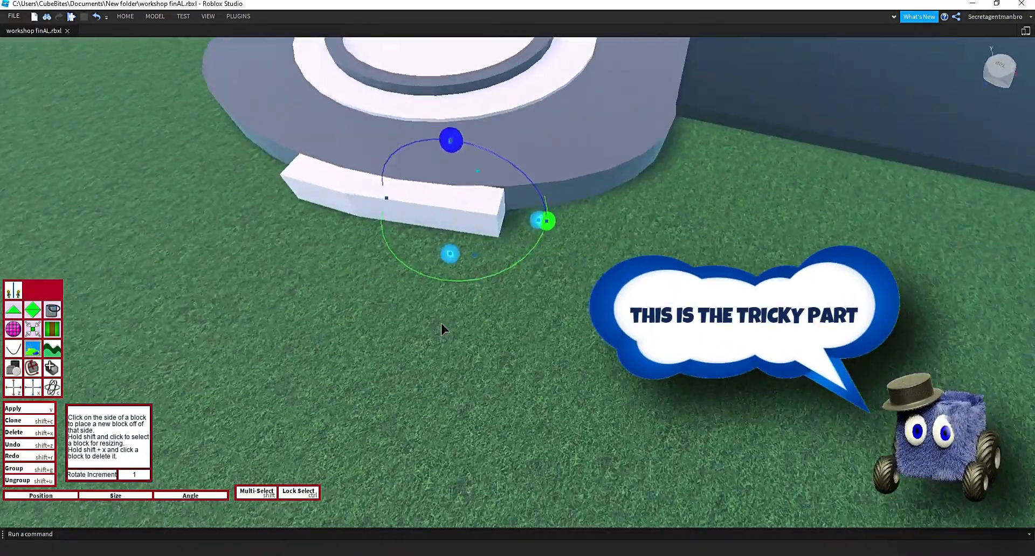
{"action": "key", "text": "s"}
{"action": "left_click_drag", "start_coordinate": [538, 237], "coordinate": [539, 252]}
{"action": "key", "text": "d"}
{"action": "right_click_drag", "start_coordinate": [541, 303], "coordinate": [541, 303]}
Undo the last block placement, attach the border block again and angle it along the curved edge.
{"action": "left_click", "coordinate": [424, 212]}
{"action": "key", "text": "shift+z"}
{"action": "left_click", "coordinate": [417, 207]}
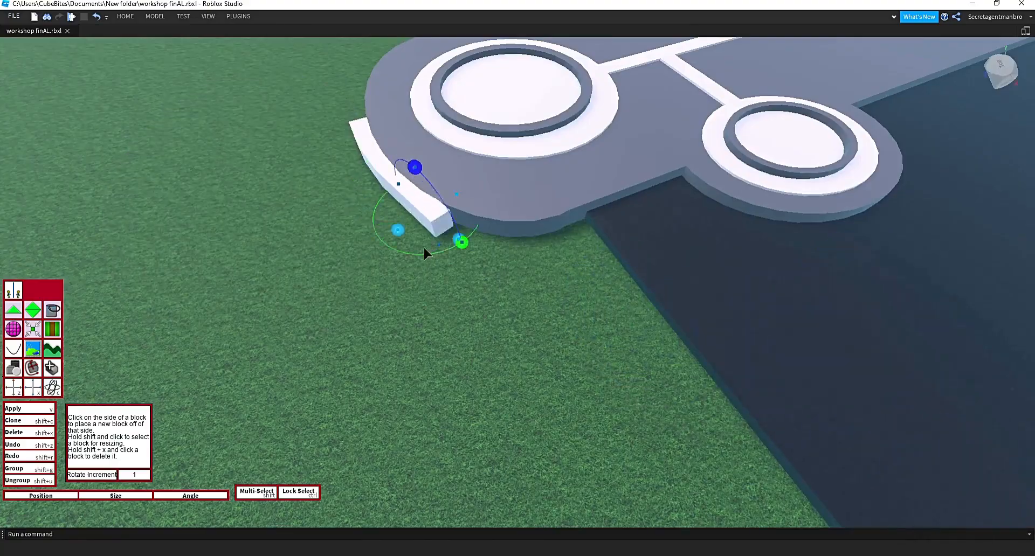
{"action": "right_click_drag", "start_coordinate": [437, 275], "coordinate": [436, 275]}
{"action": "key", "text": "w"}
{"action": "left_click_drag", "start_coordinate": [469, 211], "coordinate": [484, 193]}
{"action": "key", "text": "s"}
Add two more white border blocks around the rounded end, rotating each to match the slab's curve.
{"action": "right_click_drag", "start_coordinate": [467, 278], "coordinate": [438, 270]}
{"action": "key", "text": "w"}
{"action": "left_click", "coordinate": [386, 157]}
{"action": "key", "text": "s"}
{"action": "key", "text": "w"}
{"action": "left_click_drag", "start_coordinate": [396, 277], "coordinate": [406, 265]}
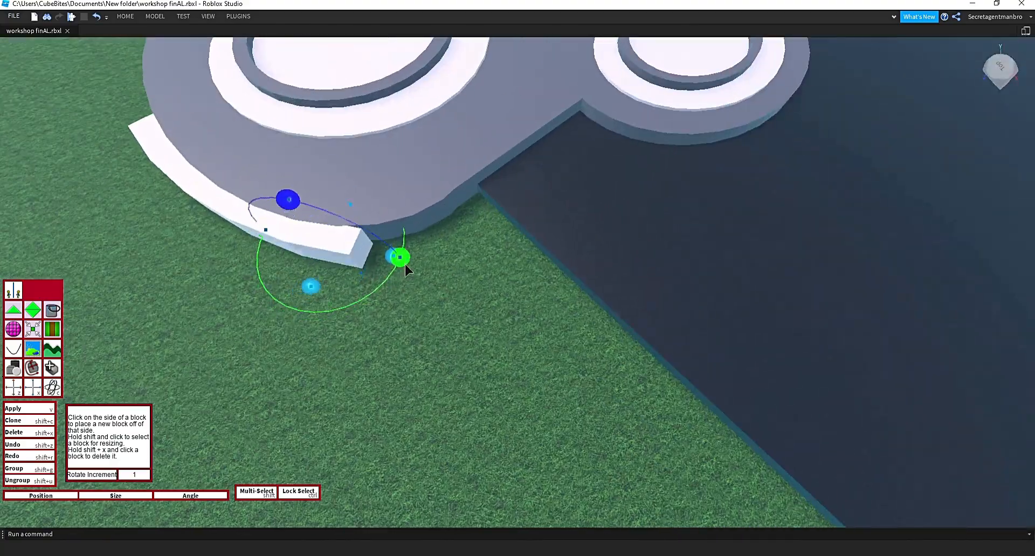
{"action": "key", "text": "s"}
{"action": "key", "text": "d"}
{"action": "right_click_drag", "start_coordinate": [420, 293], "coordinate": [388, 298]}
{"action": "left_click", "coordinate": [318, 183]}
{"action": "key", "text": "a"}
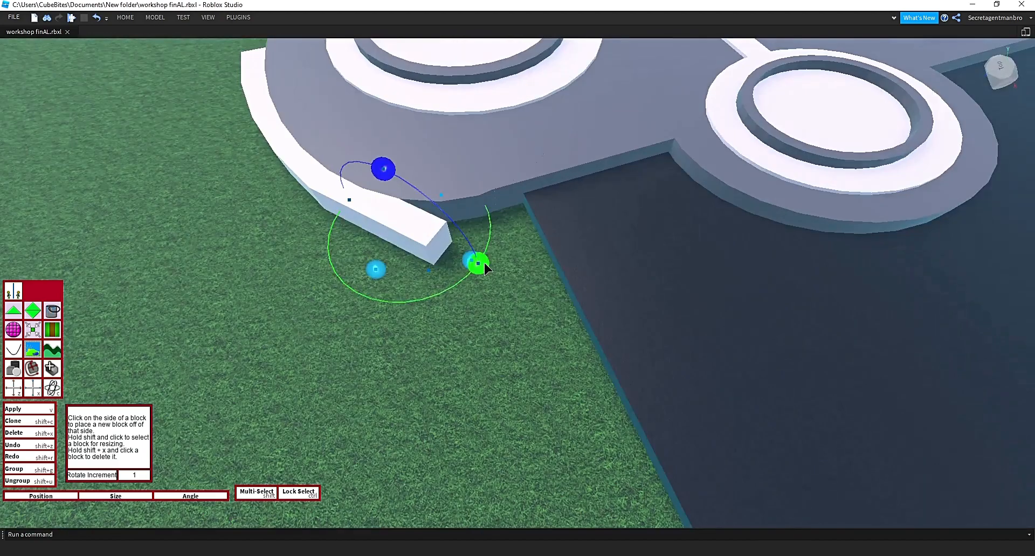
{"action": "left_click_drag", "start_coordinate": [494, 244], "coordinate": [496, 241]}
{"action": "key", "text": "s"}
{"action": "key", "text": "d"}
{"action": "right_click_drag", "start_coordinate": [254, 302], "coordinate": [253, 301]}
{"action": "key", "text": "s"}
Angle the last block to finish the curved border at the slab corner and restart the Buildv4 plugin.
{"action": "left_click", "coordinate": [237, 17]}
{"action": "right_click_drag", "start_coordinate": [493, 185], "coordinate": [478, 186]}
{"action": "key", "text": "w"}
{"action": "left_click_drag", "start_coordinate": [394, 182], "coordinate": [402, 155]}
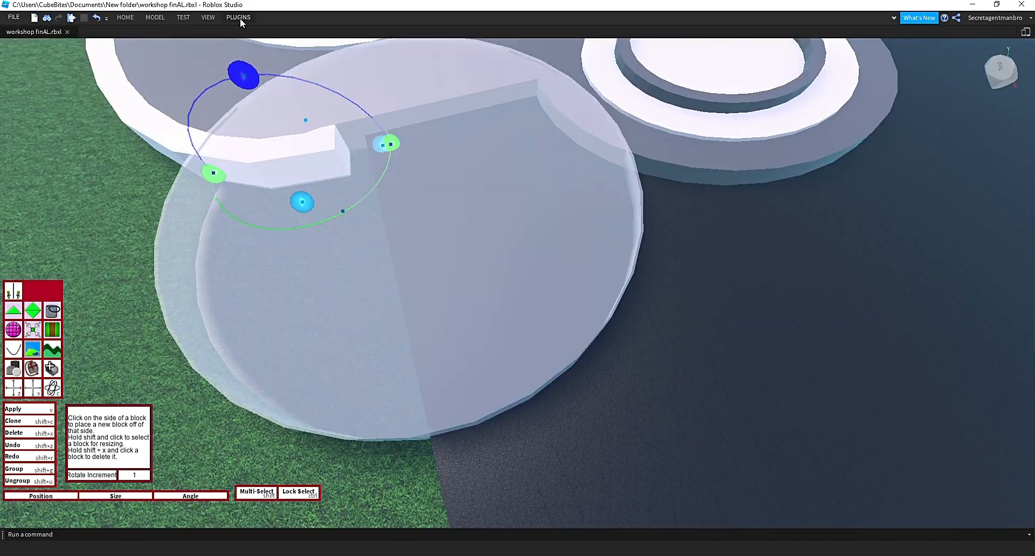
{"action": "left_click", "coordinate": [240, 18]}
{"action": "left_click", "coordinate": [706, 43]}
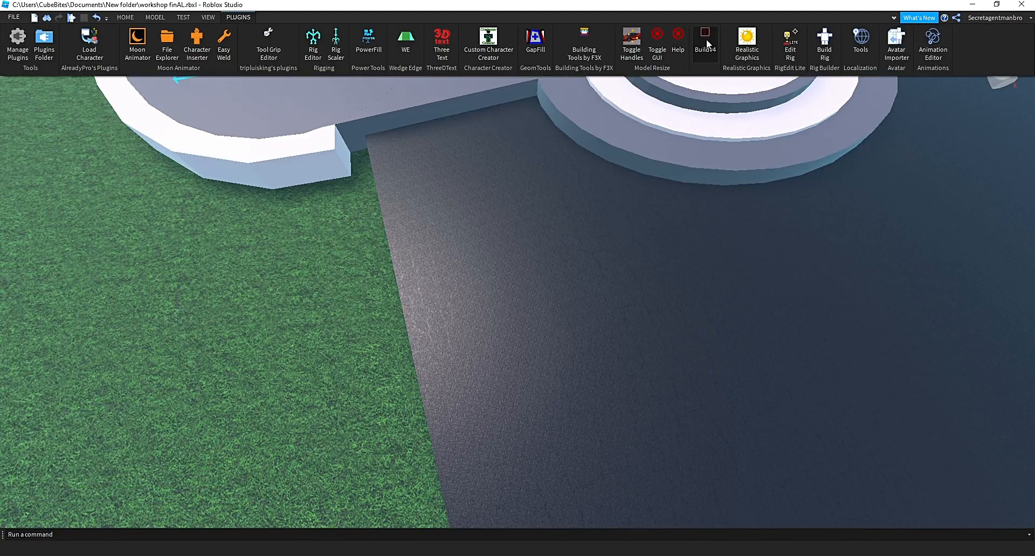
{"action": "key", "text": "s"}
{"action": "right_click_drag", "start_coordinate": [460, 204], "coordinate": [459, 202]}
{"action": "key", "text": "w"}
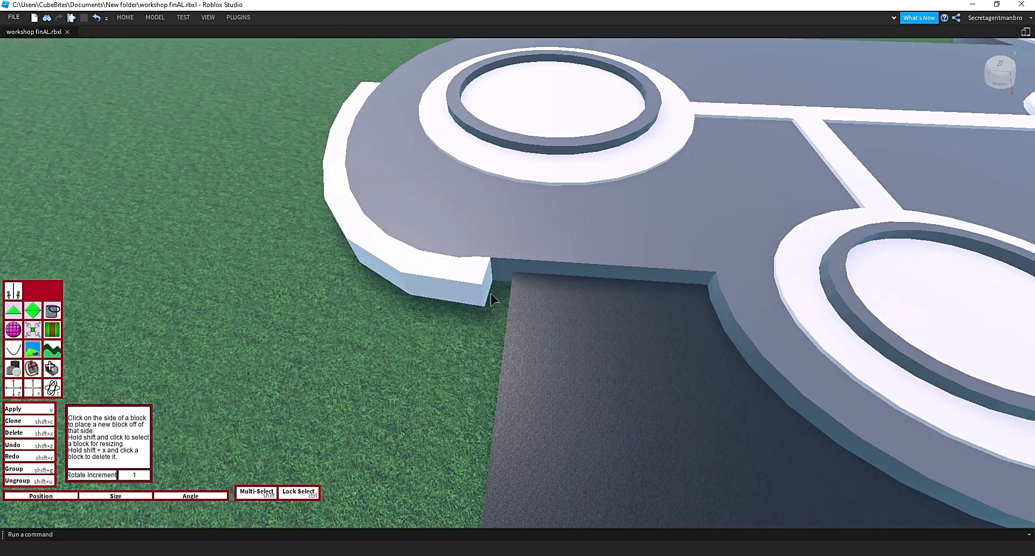
Extend the white border straight along the strip's edge from the rounded end to the first slab-side circle.
{"action": "right_click_drag", "start_coordinate": [379, 317], "coordinate": [379, 317]}
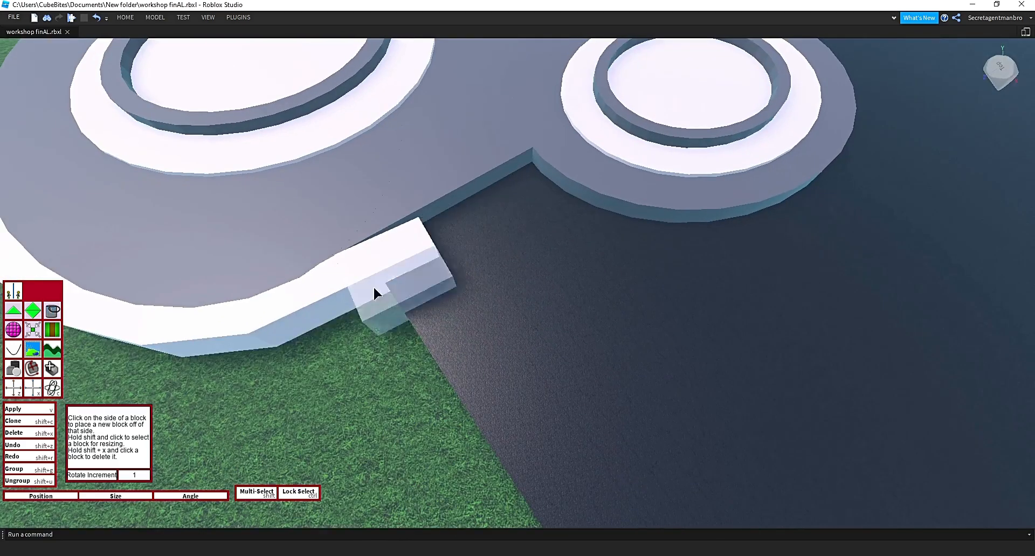
{"action": "left_click", "coordinate": [30, 317]}
{"action": "right_click_drag", "start_coordinate": [475, 298], "coordinate": [477, 263]}
{"action": "key", "text": "s"}
{"action": "left_click", "coordinate": [485, 237]}
{"action": "key", "text": "a"}
{"action": "key", "text": "w"}
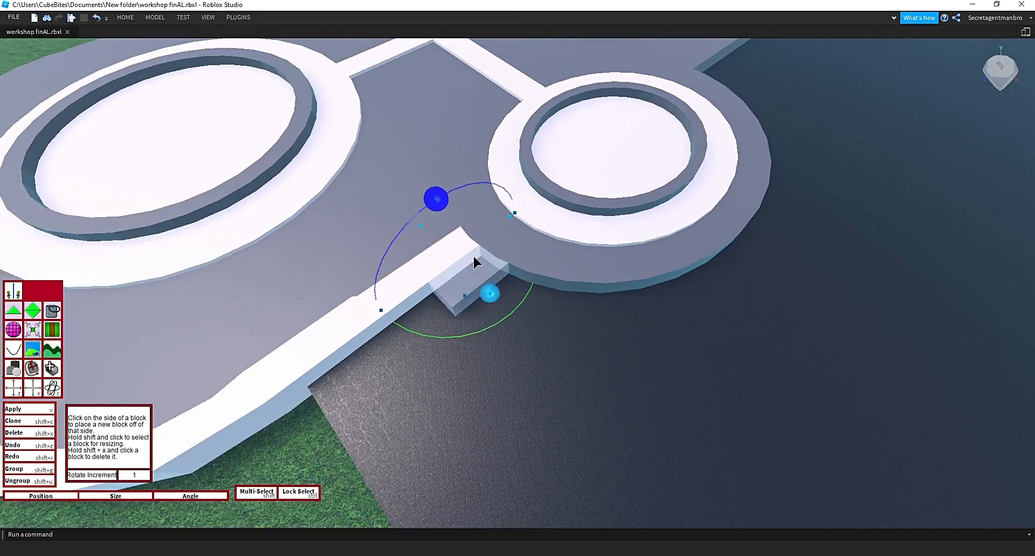
{"action": "left_click_drag", "start_coordinate": [411, 328], "coordinate": [441, 305]}
{"action": "key", "text": "d"}
Turn the border outward at the slab-side circle and add further blocks rotated to follow its grey rim.
{"action": "left_click", "coordinate": [396, 273]}
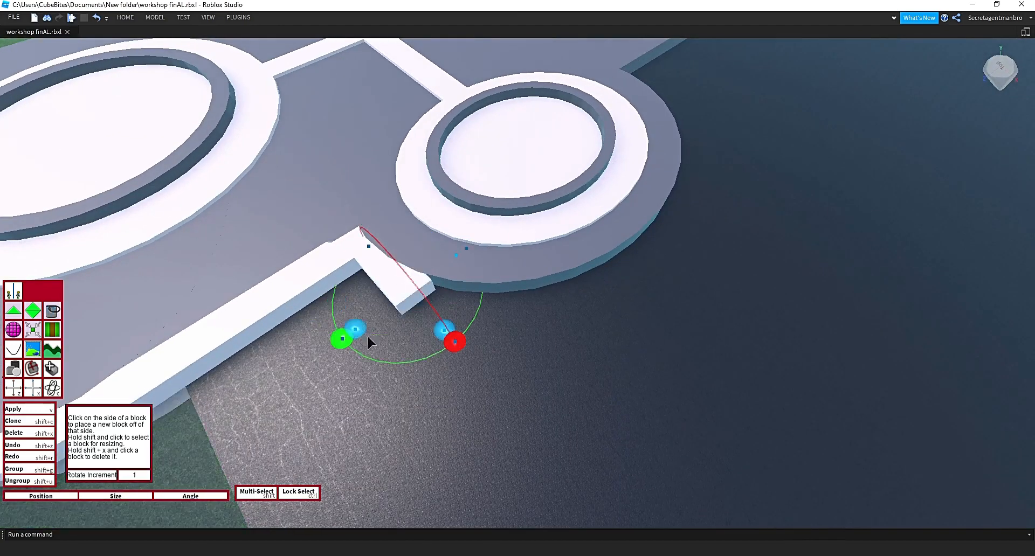
{"action": "right_click_drag", "start_coordinate": [369, 344], "coordinate": [369, 344]}
{"action": "key", "text": "d"}
{"action": "left_click", "coordinate": [452, 263]}
{"action": "left_click_drag", "start_coordinate": [391, 296], "coordinate": [397, 304]}
{"action": "left_click", "coordinate": [462, 290]}
{"action": "left_click_drag", "start_coordinate": [409, 338], "coordinate": [415, 344]}
{"action": "key", "text": "d"}
Continue the white border around the slab-side circle with more blocks angled along its curve.
{"action": "left_click", "coordinate": [388, 313]}
{"action": "left_click_drag", "start_coordinate": [338, 374], "coordinate": [343, 380]}
{"action": "right_click_drag", "start_coordinate": [398, 367], "coordinate": [398, 366]}
{"action": "key", "text": "d"}
{"action": "right_click_drag", "start_coordinate": [562, 386], "coordinate": [562, 386]}
{"action": "right_click_drag", "start_coordinate": [497, 309], "coordinate": [497, 308]}
{"action": "left_click_drag", "start_coordinate": [292, 370], "coordinate": [297, 376]}
{"action": "right_click_drag", "start_coordinate": [394, 229], "coordinate": [394, 228]}
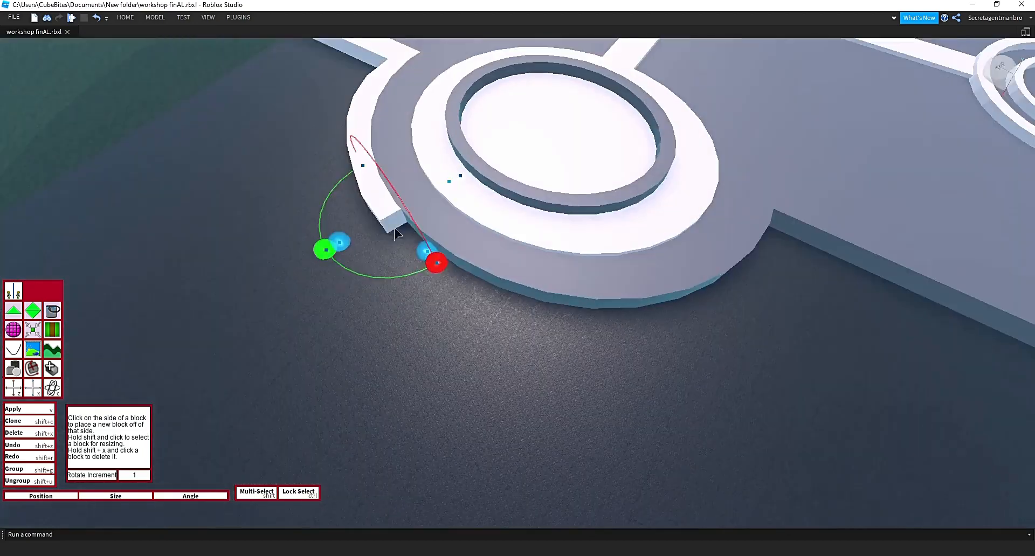
Add more blocks to the white border on the slab-side circle, rotating each one to match the grey rim.
{"action": "right_click_drag", "start_coordinate": [380, 312], "coordinate": [380, 312]}
{"action": "key", "text": "d"}
{"action": "left_click", "coordinate": [476, 226]}
{"action": "left_click_drag", "start_coordinate": [389, 265], "coordinate": [392, 273]}
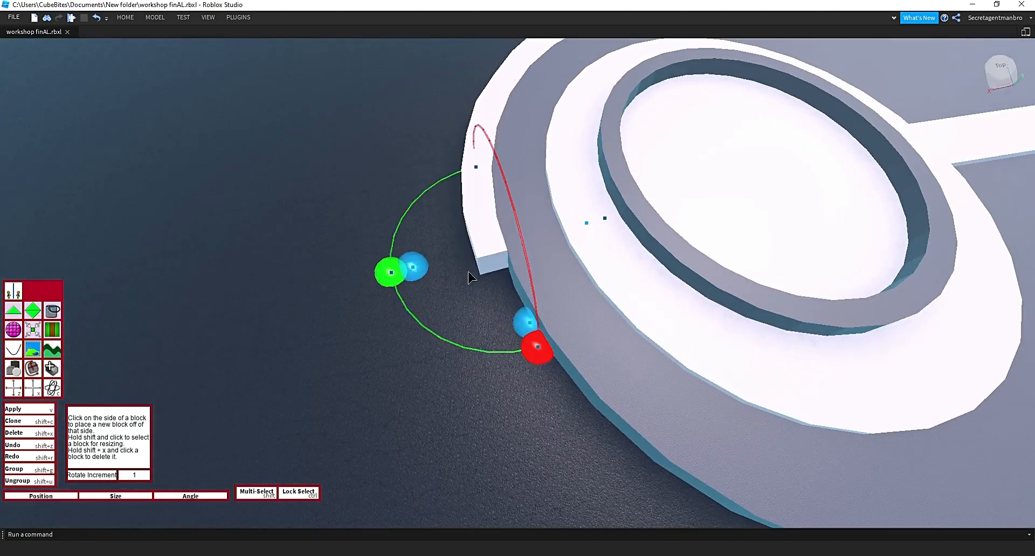
{"action": "left_click_drag", "start_coordinate": [405, 331], "coordinate": [409, 337]}
{"action": "right_click_drag", "start_coordinate": [506, 345], "coordinate": [507, 345]}
{"action": "left_click_drag", "start_coordinate": [430, 417], "coordinate": [435, 420]}
{"action": "right_click_drag", "start_coordinate": [521, 420], "coordinate": [521, 419]}
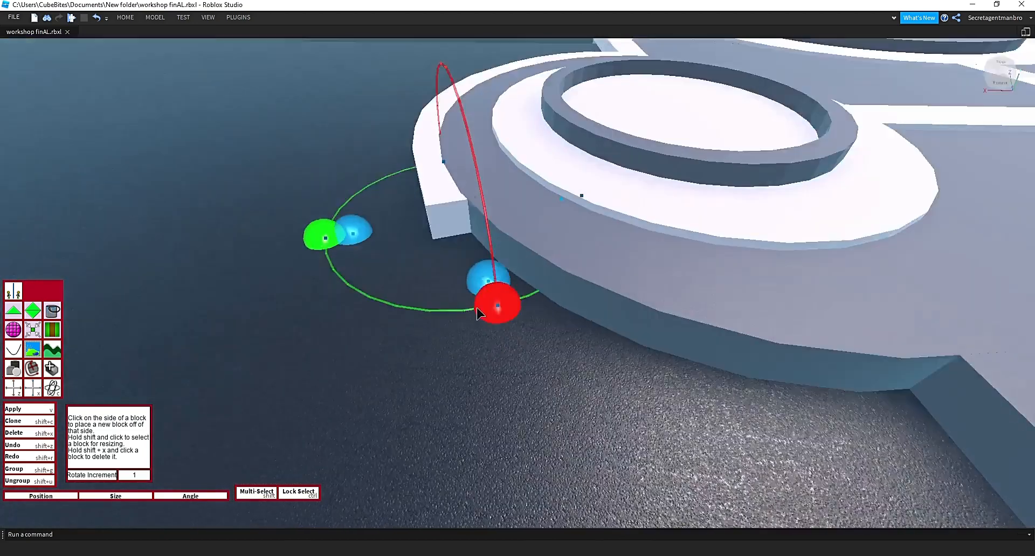
{"action": "right_click_drag", "start_coordinate": [480, 312], "coordinate": [480, 312]}
{"action": "left_click_drag", "start_coordinate": [350, 279], "coordinate": [354, 284]}
{"action": "right_click_drag", "start_coordinate": [460, 289], "coordinate": [460, 289]}
Carry the border blocks along the slab-side circle's remaining rim toward its junction with the strip's straight edge.
{"action": "right_click_drag", "start_coordinate": [442, 322], "coordinate": [429, 344]}
{"action": "key", "text": "w"}
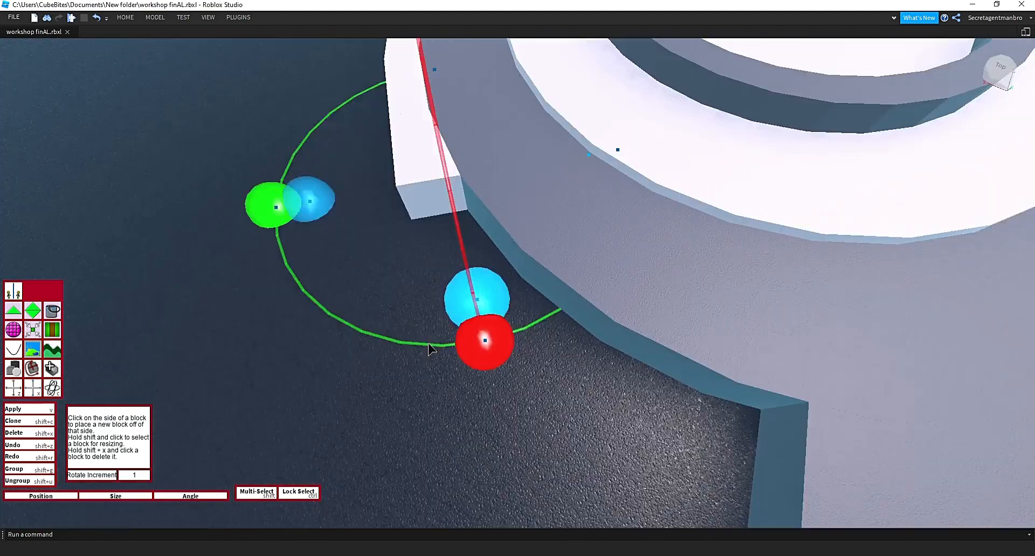
{"action": "left_click_drag", "start_coordinate": [292, 309], "coordinate": [296, 313]}
{"action": "right_click_drag", "start_coordinate": [481, 353], "coordinate": [480, 353]}
{"action": "key", "text": "s"}
{"action": "right_click_drag", "start_coordinate": [301, 313], "coordinate": [302, 313]}
{"action": "left_click_drag", "start_coordinate": [288, 396], "coordinate": [292, 398]}
{"action": "key", "text": "s"}
{"action": "right_click_drag", "start_coordinate": [320, 402], "coordinate": [320, 403]}
{"action": "key", "text": "w"}
Restart the Buildv4 plugin and pick the last border block on the grass side of the strip's rounded end.
{"action": "left_click", "coordinate": [375, 230]}
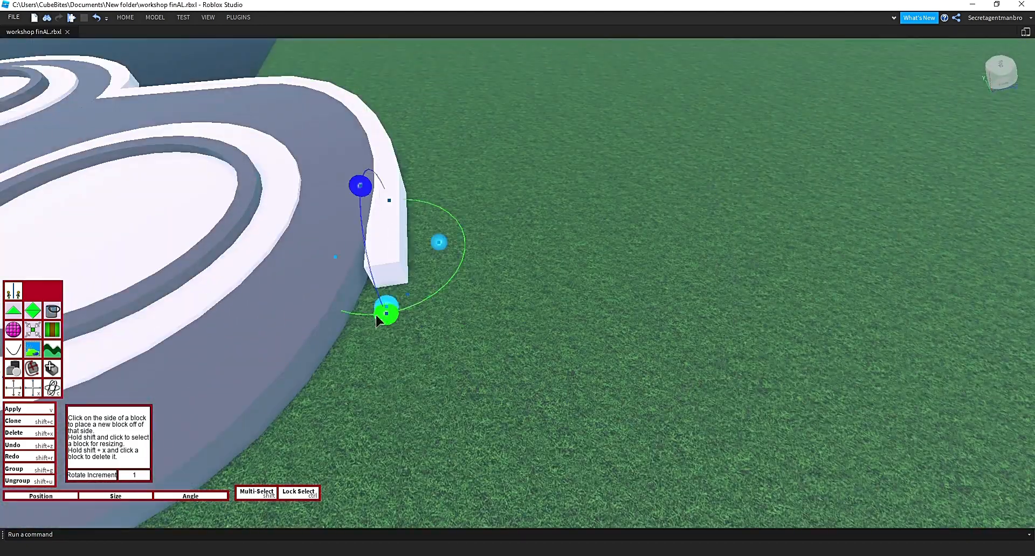
{"action": "left_click", "coordinate": [238, 17]}
{"action": "left_click", "coordinate": [710, 40]}
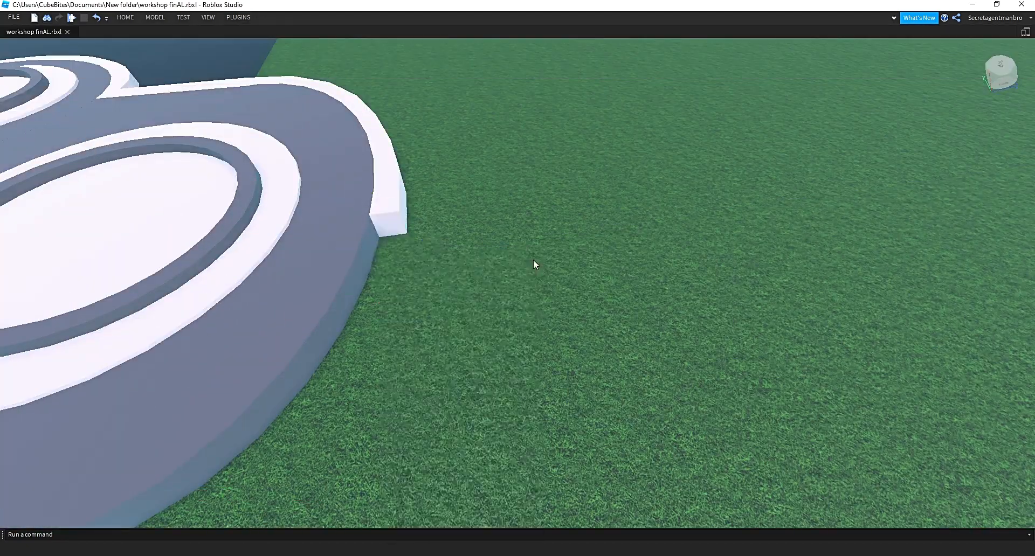
{"action": "key", "text": "s"}
{"action": "left_click", "coordinate": [238, 17]}
{"action": "left_click", "coordinate": [709, 40]}
{"action": "key", "text": "w"}
{"action": "right_click_drag", "start_coordinate": [590, 237], "coordinate": [590, 237]}
{"action": "left_click", "coordinate": [372, 181]}
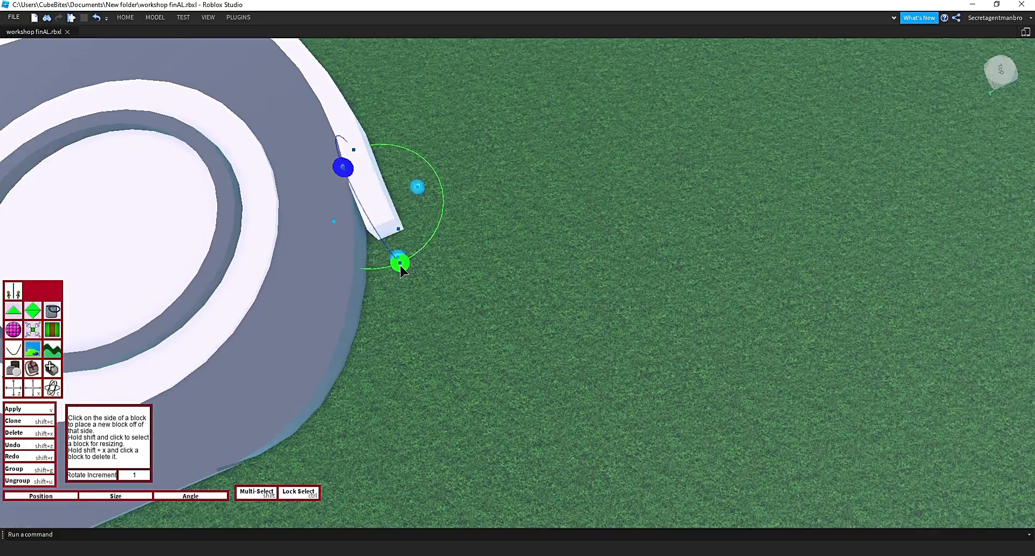
Extend the border around the strip's rounded end with blocks rotated to follow the curve on the grass side.
{"action": "right_click_drag", "start_coordinate": [427, 292], "coordinate": [427, 292]}
{"action": "right_click_drag", "start_coordinate": [429, 367], "coordinate": [429, 366]}
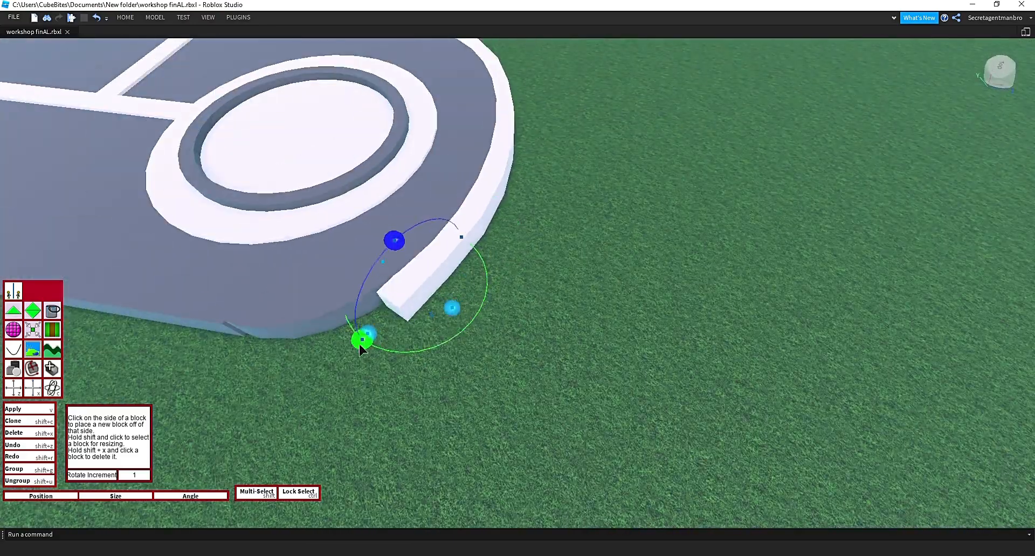
{"action": "right_click_drag", "start_coordinate": [360, 344], "coordinate": [360, 345]}
{"action": "left_click", "coordinate": [525, 302]}
{"action": "right_click_drag", "start_coordinate": [449, 377], "coordinate": [450, 376]}
{"action": "right_click_drag", "start_coordinate": [525, 352], "coordinate": [525, 352]}
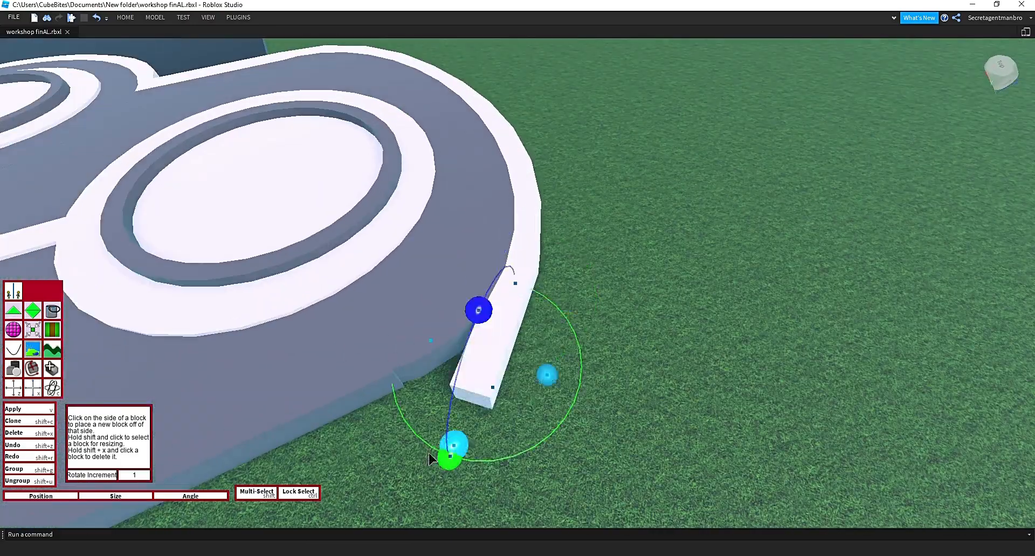
{"action": "right_click_drag", "start_coordinate": [571, 436], "coordinate": [571, 435]}
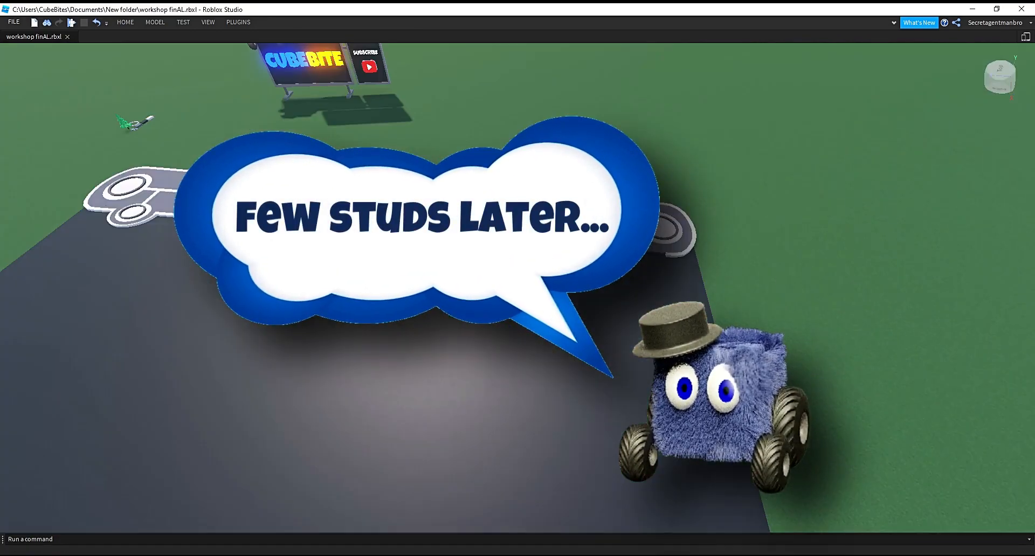
Examine the white border along the whole strip, including both rounded ends and all side circles.
{"action": "key", "text": "w"}
{"action": "key", "text": "d"}
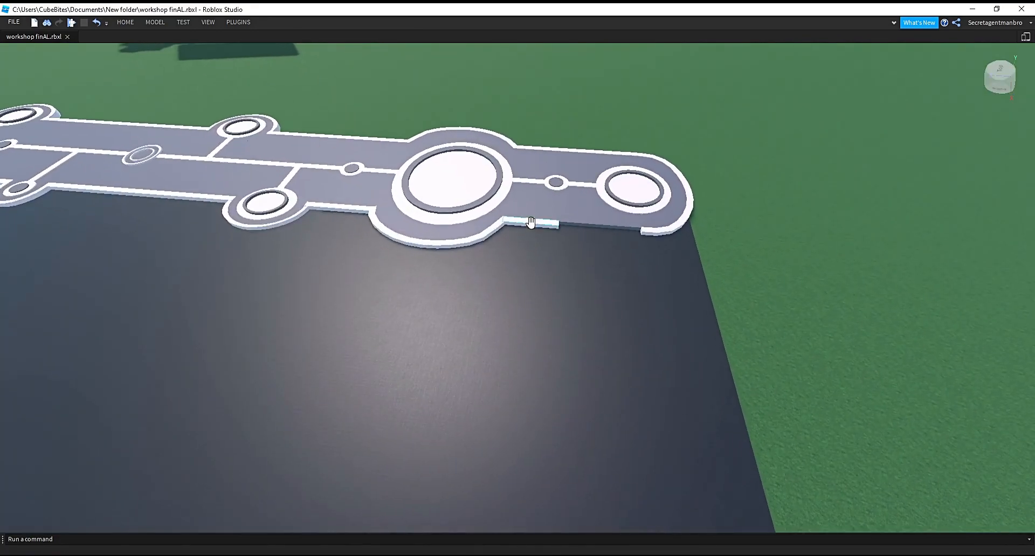
{"action": "right_click_drag", "start_coordinate": [746, 283], "coordinate": [746, 283]}
{"action": "key", "text": "w"}
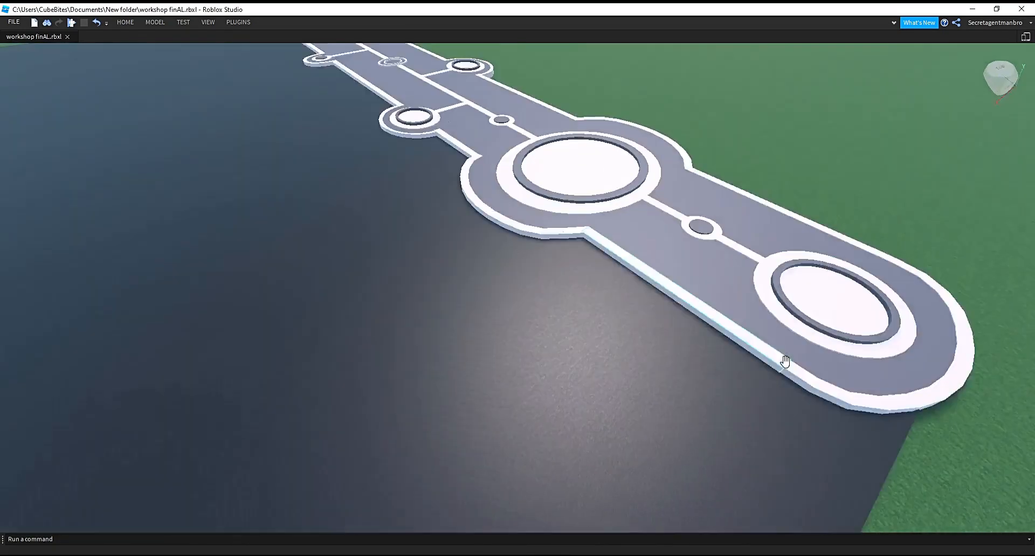
{"action": "key", "text": "s"}
{"action": "right_click_drag", "start_coordinate": [785, 362], "coordinate": [785, 361]}
{"action": "key", "text": "a"}
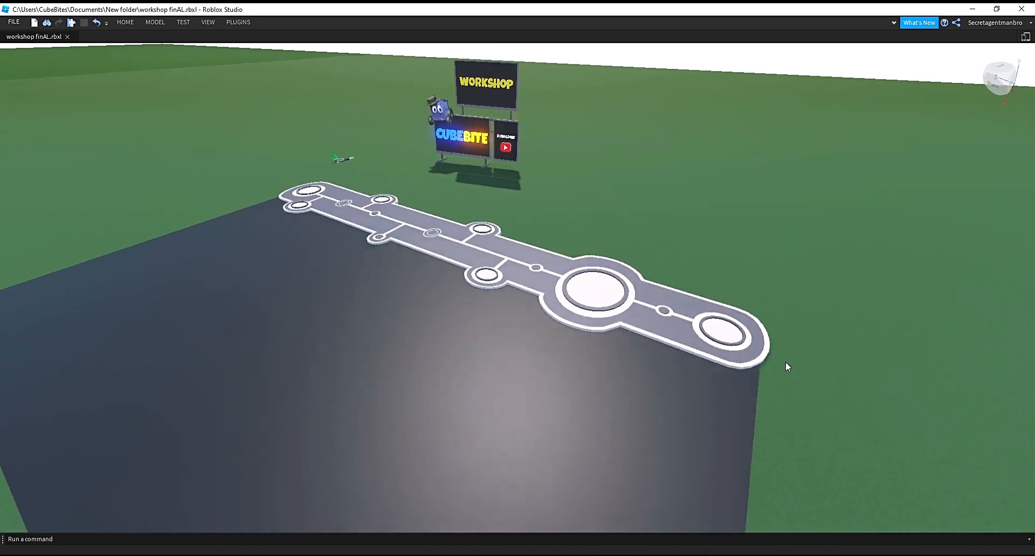
{"action": "key", "text": "w"}
{"action": "right_click_drag", "start_coordinate": [785, 363], "coordinate": [786, 363]}
{"action": "key", "text": "s"}
{"action": "key", "text": "w"}
{"action": "key", "text": "a"}
{"action": "right_click_drag", "start_coordinate": [572, 357], "coordinate": [571, 358]}
{"action": "left_click", "coordinate": [125, 22]}
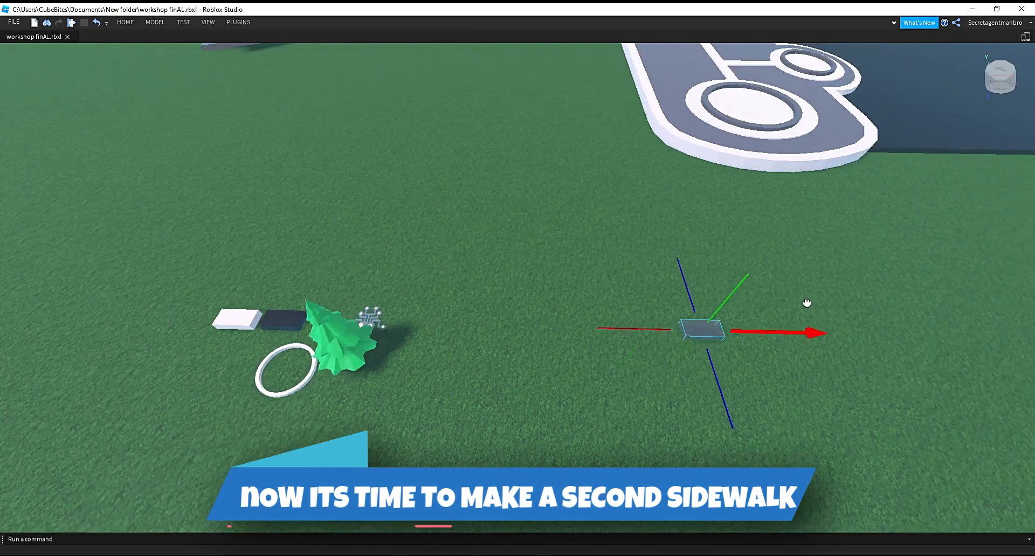
{"action": "right_click_drag", "start_coordinate": [806, 300], "coordinate": [813, 305]}
{"action": "left_click_drag", "start_coordinate": [813, 305], "coordinate": [813, 305]}
{"action": "key", "text": "d"}
{"action": "right_click_drag", "start_coordinate": [730, 380], "coordinate": [730, 381]}
{"action": "key", "text": "s"}
{"action": "left_click_drag", "start_coordinate": [647, 303], "coordinate": [711, 300]}
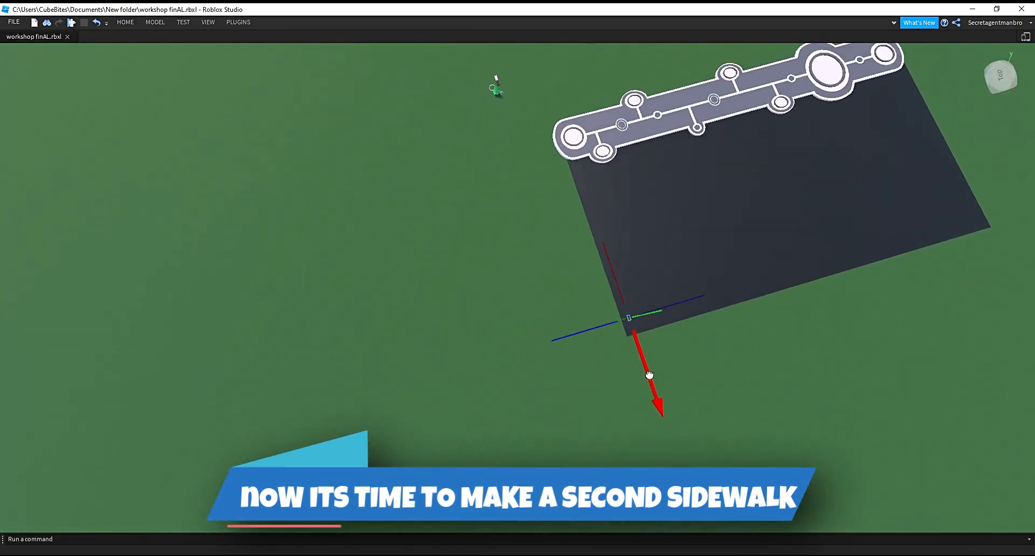
{"action": "left_click", "coordinate": [125, 22]}
{"action": "left_click_drag", "start_coordinate": [994, 248], "coordinate": [1026, 238]}
{"action": "right_click_drag", "start_coordinate": [878, 402], "coordinate": [879, 401]}
{"action": "key", "text": "d"}
{"action": "left_click_drag", "start_coordinate": [702, 266], "coordinate": [704, 268]}
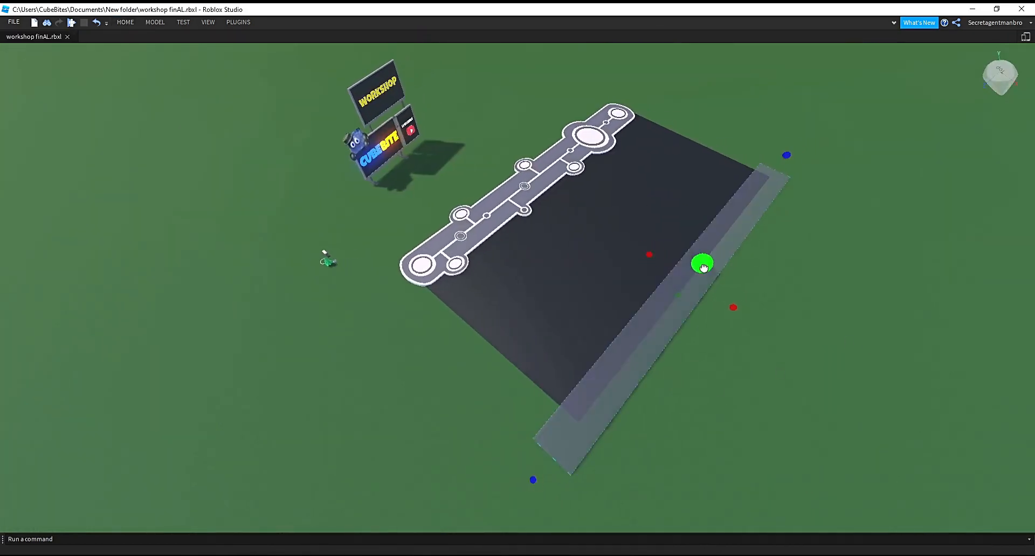
{"action": "right_click", "coordinate": [621, 364]}
{"action": "left_click", "coordinate": [647, 77]}
Select all parts of the finished sidewalk, leaving out the KIT model, and group them.
{"action": "right_click_drag", "start_coordinate": [686, 360], "coordinate": [687, 360]}
{"action": "key", "text": "w"}
{"action": "key", "text": "s"}
{"action": "right_click_drag", "start_coordinate": [759, 359], "coordinate": [759, 359]}
{"action": "key", "text": "d"}
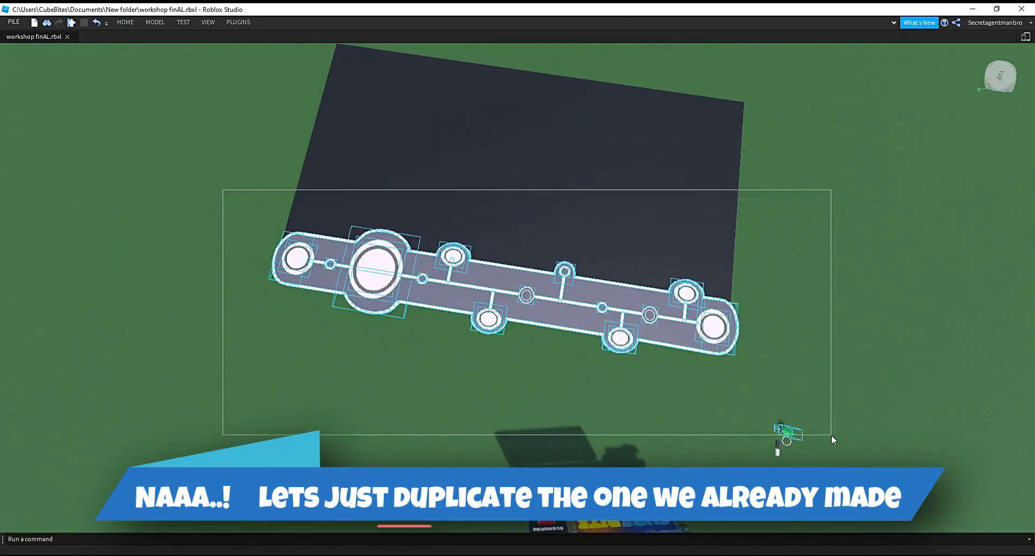
{"action": "left_click_drag", "start_coordinate": [831, 435], "coordinate": [817, 392]}
{"action": "key", "text": "d"}
{"action": "key", "text": "w"}
{"action": "right_click_drag", "start_coordinate": [819, 389], "coordinate": [818, 390]}
{"action": "key", "text": "s"}
{"action": "right_click", "coordinate": [378, 374]}
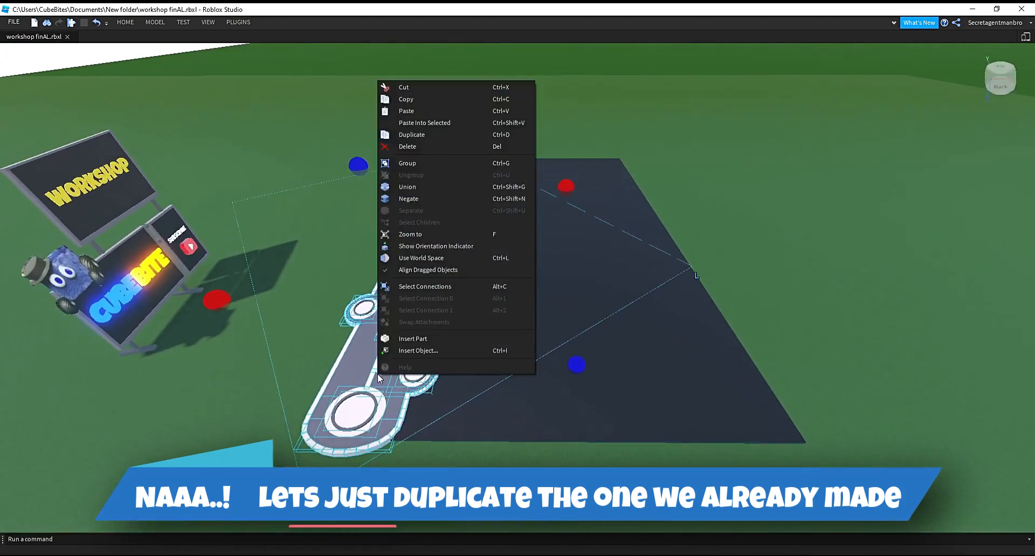
{"action": "left_click", "coordinate": [408, 163]}
Duplicate the grouped sidewalk and move the copy across the slab to its opposite edge.
{"action": "key", "text": "s"}
{"action": "right_click_drag", "start_coordinate": [674, 351], "coordinate": [674, 351]}
{"action": "left_click", "coordinate": [125, 23]}
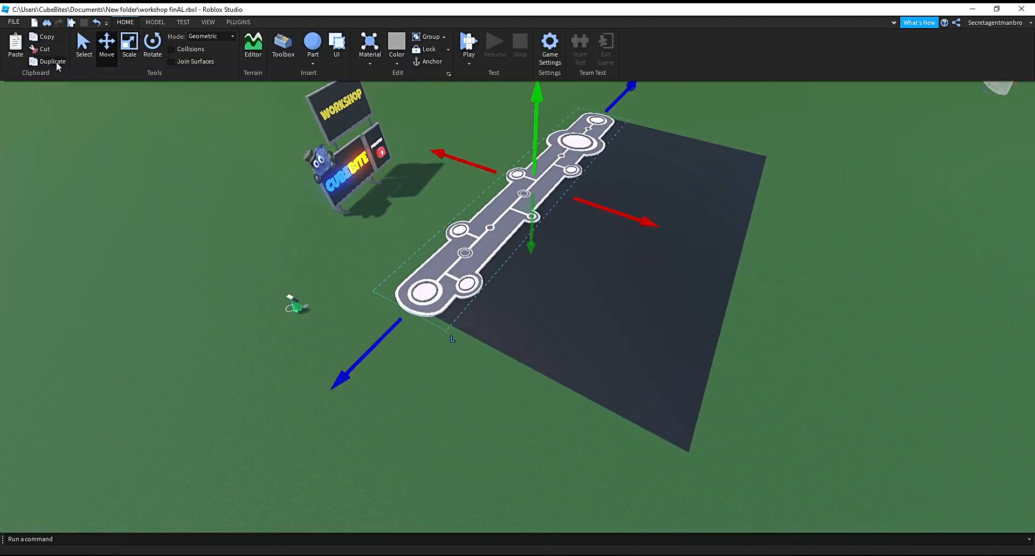
{"action": "key", "text": "ctrl+d"}
{"action": "left_click_drag", "start_coordinate": [645, 221], "coordinate": [881, 326]}
{"action": "scroll", "coordinate": [860, 370], "scroll_direction": "up", "scroll_amount": 3}
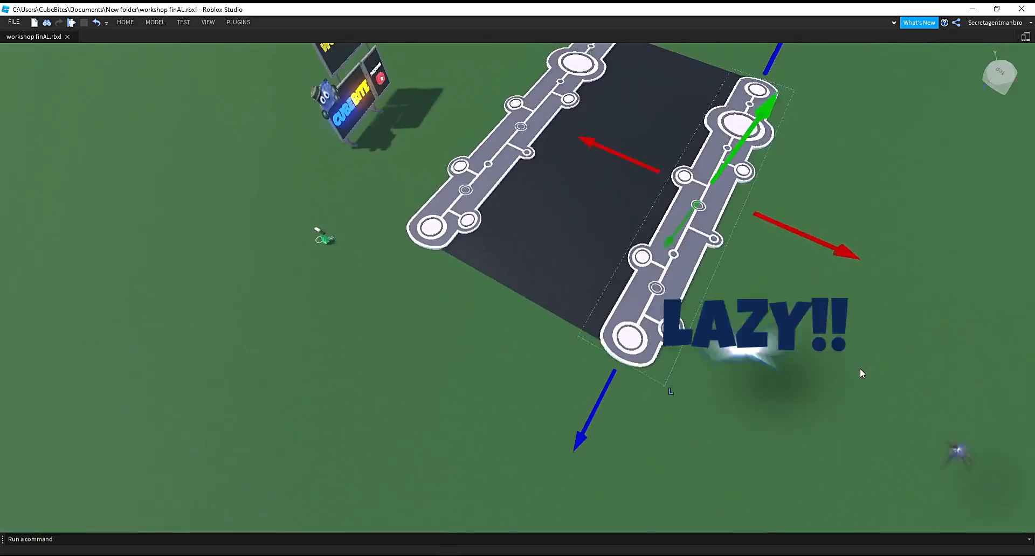
Rotate the copied sidewalk half a turn about its vertical axis so its large circle sits at the opposite end.
{"action": "left_click", "coordinate": [125, 23]}
{"action": "left_click", "coordinate": [152, 39]}
{"action": "left_click_drag", "start_coordinate": [700, 242], "coordinate": [603, 140]}
{"action": "key", "text": "w"}
{"action": "right_click_drag", "start_coordinate": [732, 394], "coordinate": [732, 394]}
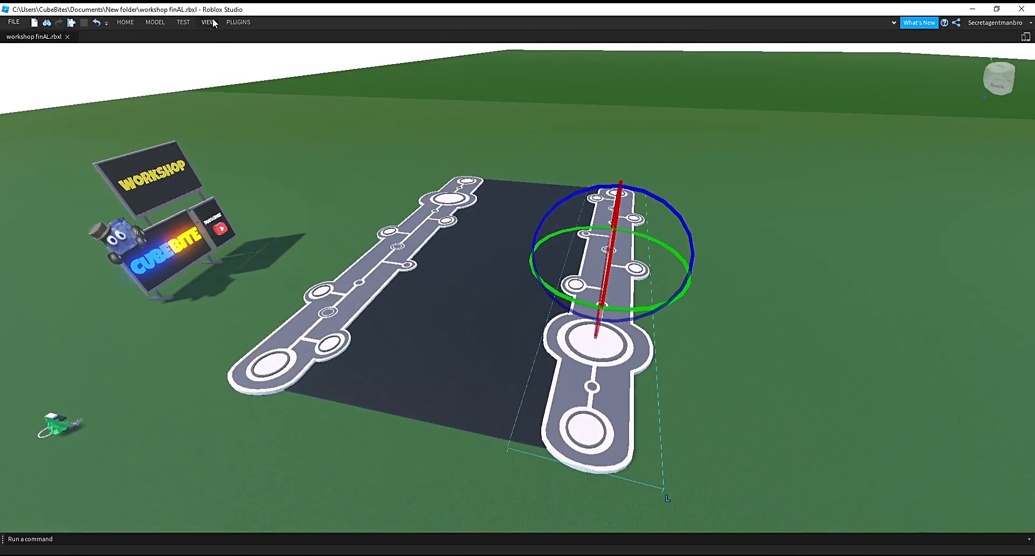
Show the surface grid and line the copied sidewalk up with the slab's edge.
{"action": "left_click", "coordinate": [209, 22]}
{"action": "left_click", "coordinate": [648, 44]}
{"action": "right_click_drag", "start_coordinate": [730, 308], "coordinate": [730, 308]}
{"action": "key", "text": "w"}
{"action": "right_click_drag", "start_coordinate": [665, 264], "coordinate": [665, 265]}
{"action": "key", "text": "s"}
{"action": "left_click_drag", "start_coordinate": [654, 240], "coordinate": [631, 259]}
{"action": "right_click_drag", "start_coordinate": [664, 308], "coordinate": [664, 308]}
{"action": "key", "text": "s"}
{"action": "key", "text": "w"}
{"action": "left_click", "coordinate": [124, 23]}
{"action": "left_click", "coordinate": [649, 262]}
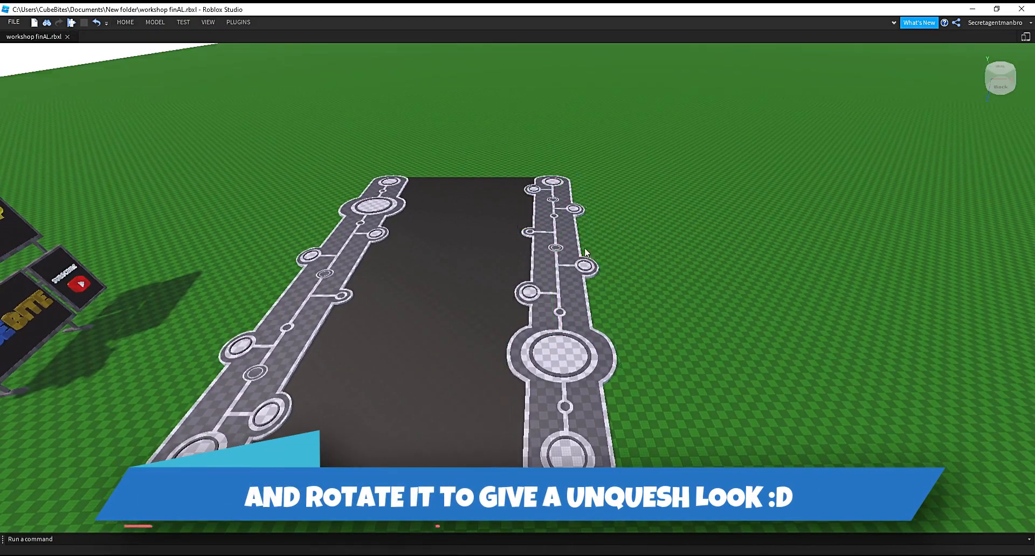
{"action": "left_click_drag", "start_coordinate": [669, 265], "coordinate": [668, 266]}
Try rotating the copied sidewalk about its vertical axis.
{"action": "left_click", "coordinate": [125, 23]}
{"action": "left_click", "coordinate": [153, 44]}
{"action": "right_click_drag", "start_coordinate": [260, 132], "coordinate": [260, 133]}
{"action": "key", "text": "w"}
{"action": "right_click_drag", "start_coordinate": [331, 137], "coordinate": [332, 137]}
{"action": "key", "text": "s"}
{"action": "key", "text": "w"}
{"action": "key", "text": "s"}
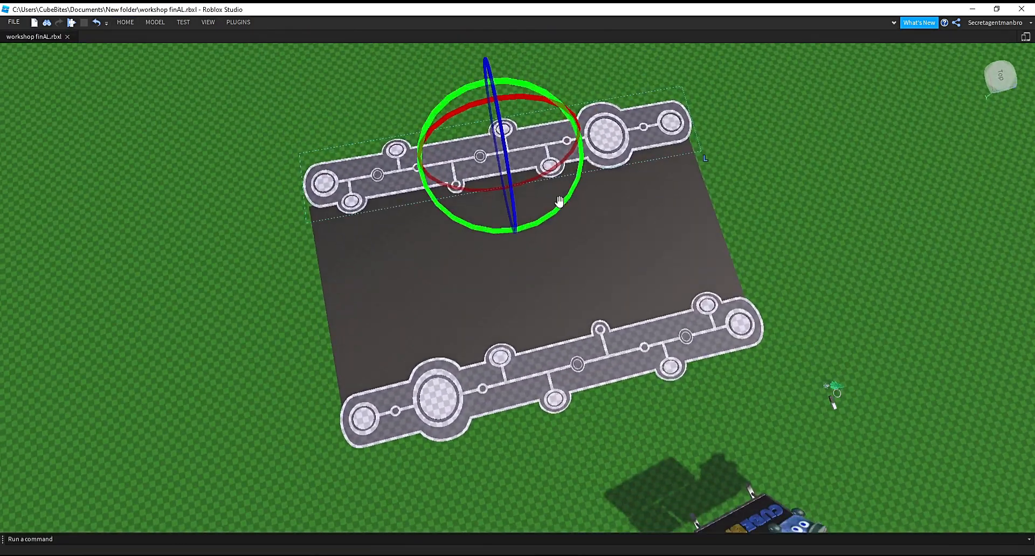
{"action": "left_click_drag", "start_coordinate": [562, 200], "coordinate": [562, 201]}
{"action": "key", "text": "d"}
Deselect the copied sidewalk and hide the surface grid.
{"action": "left_click", "coordinate": [712, 228]}
{"action": "right_click_drag", "start_coordinate": [713, 227], "coordinate": [714, 228]}
{"action": "key", "text": "w"}
{"action": "key", "text": "s"}
{"action": "left_click", "coordinate": [207, 24]}
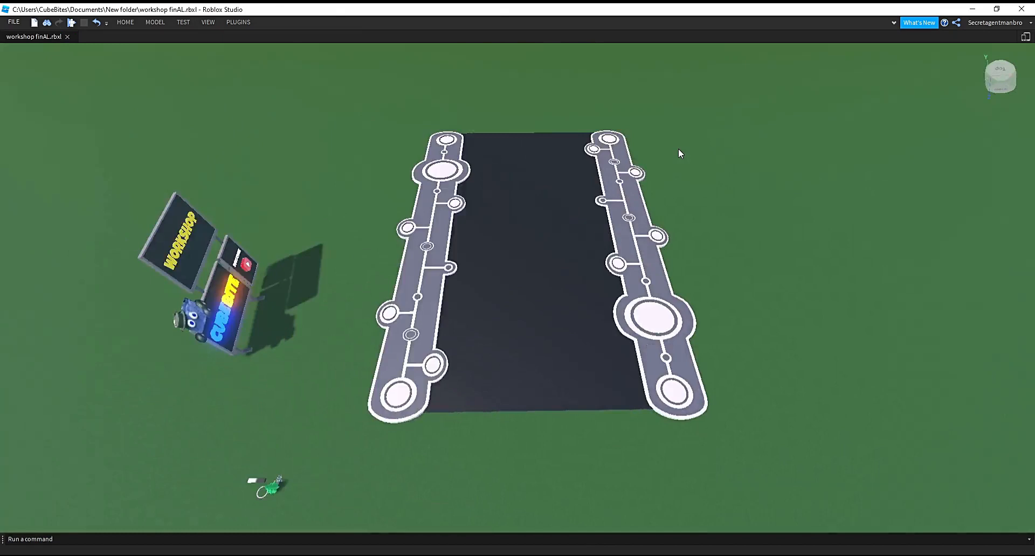
Stretch a white block at the slab's end edge into a lane stripe running lengthwise between the sidewalks.
{"action": "key", "text": "w"}
{"action": "right_click_drag", "start_coordinate": [678, 149], "coordinate": [678, 149]}
{"action": "key", "text": "s"}
{"action": "key", "text": "s"}
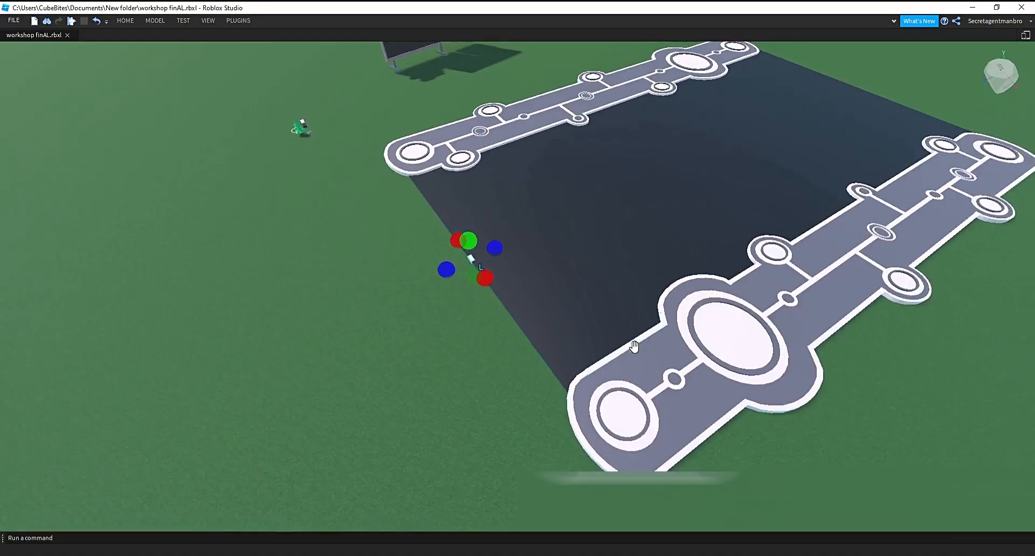
{"action": "key", "text": "s"}
{"action": "right_click_drag", "start_coordinate": [540, 390], "coordinate": [539, 389]}
{"action": "key", "text": "w"}
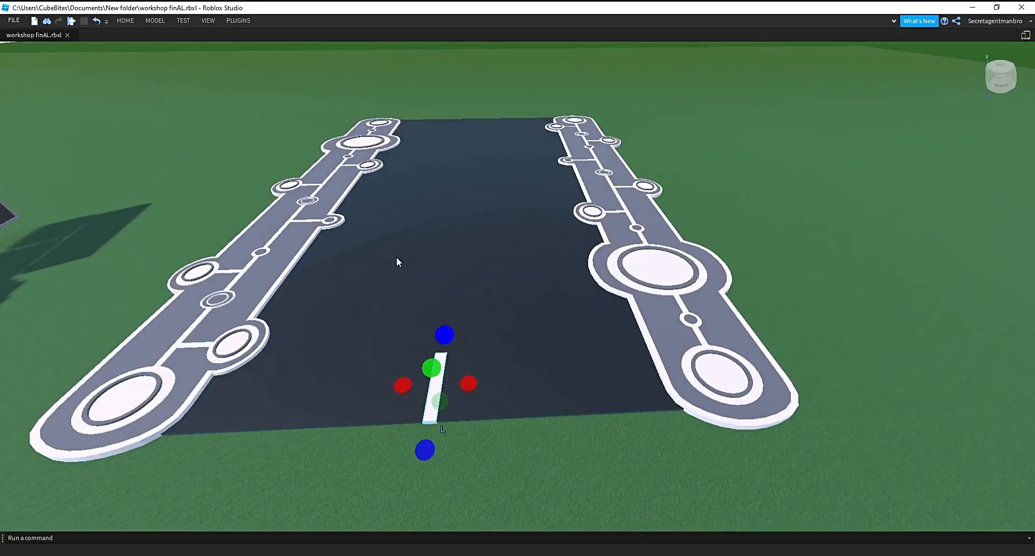
Show the surface grid to check the lane stripe's centring between the two sidewalks, and hide it again.
{"action": "left_click", "coordinate": [239, 21]}
{"action": "left_click", "coordinate": [645, 48]}
{"action": "right_click_drag", "start_coordinate": [656, 270], "coordinate": [656, 270]}
{"action": "key", "text": "s"}
{"action": "key", "text": "w"}
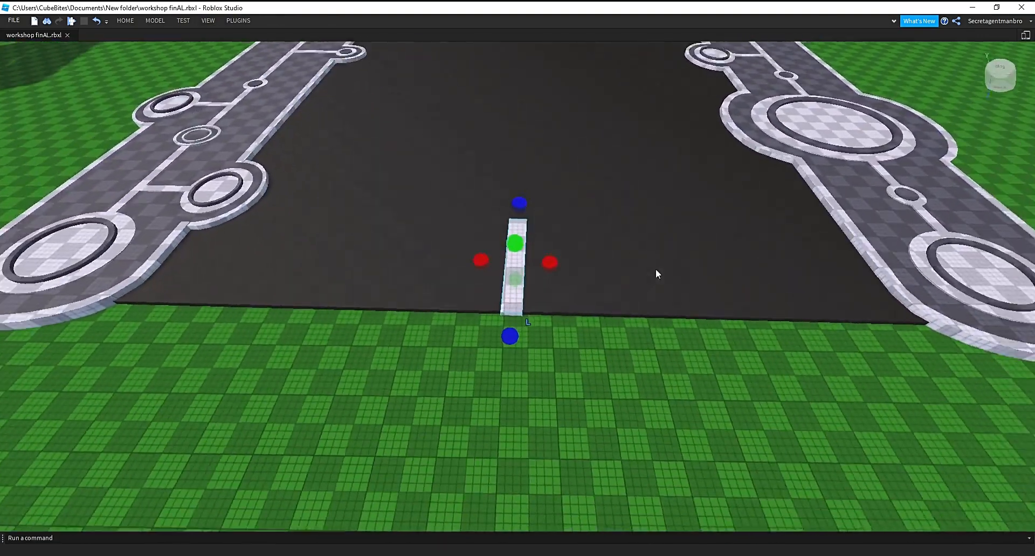
{"action": "key", "text": "s"}
{"action": "left_click", "coordinate": [209, 20]}
{"action": "left_click", "coordinate": [644, 47]}
Duplicate the small ringed circle between the copied sidewalk's end and large circles, and move the copy onto the dark slab.
{"action": "key", "text": "d"}
{"action": "right_click_drag", "start_coordinate": [751, 169], "coordinate": [751, 169]}
{"action": "key", "text": "d"}
{"action": "left_click", "coordinate": [562, 315]}
{"action": "right_click_drag", "start_coordinate": [562, 315], "coordinate": [562, 315]}
{"action": "left_click", "coordinate": [565, 375]}
{"action": "left_click", "coordinate": [120, 22]}
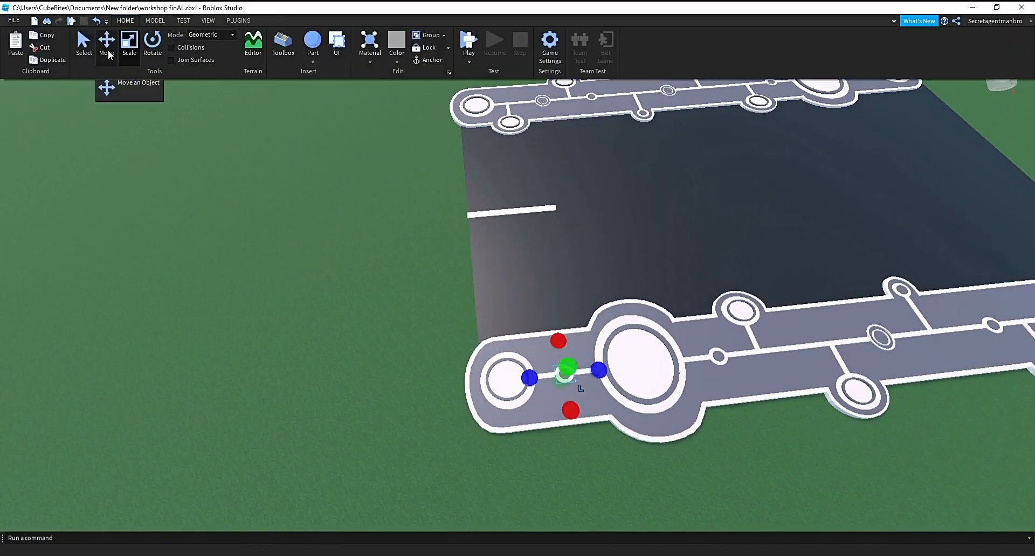
{"action": "key", "text": "ctrl+d"}
{"action": "left_click_drag", "start_coordinate": [584, 466], "coordinate": [569, 342]}
Move the duplicated circle to the inner end of the white lane stripe and centre it on the stripe.
{"action": "key", "text": "w"}
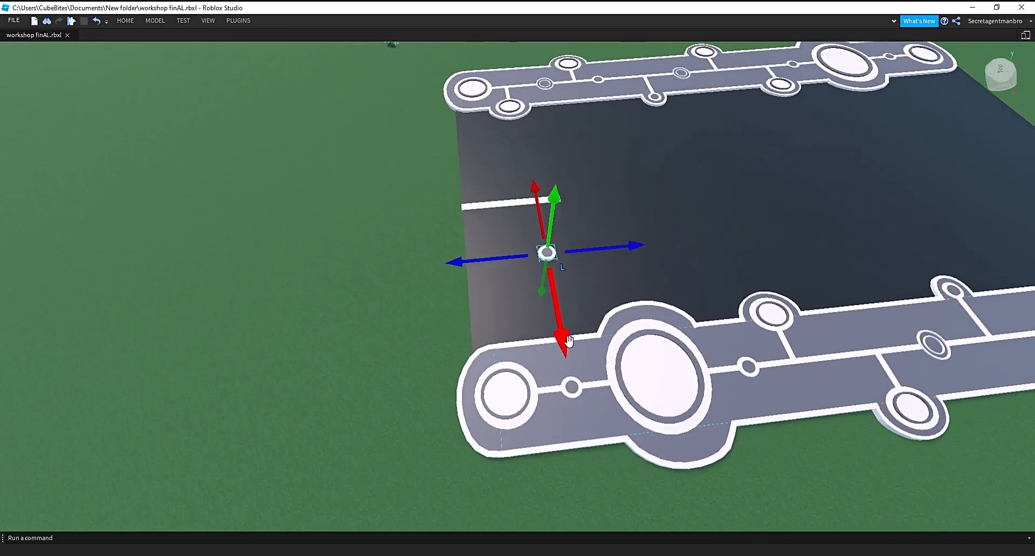
{"action": "key", "text": "a"}
{"action": "right_click_drag", "start_coordinate": [569, 342], "coordinate": [569, 342]}
{"action": "left_click_drag", "start_coordinate": [583, 338], "coordinate": [446, 286]}
{"action": "key", "text": "w"}
{"action": "right_click_drag", "start_coordinate": [445, 287], "coordinate": [527, 274]}
{"action": "key", "text": "d"}
{"action": "left_click_drag", "start_coordinate": [701, 226], "coordinate": [721, 221]}
{"action": "key", "text": "w"}
{"action": "key", "text": "a"}
{"action": "right_click_drag", "start_coordinate": [662, 289], "coordinate": [657, 294]}
{"action": "key", "text": "s"}
{"action": "left_click_drag", "start_coordinate": [672, 270], "coordinate": [680, 272]}
{"action": "key", "text": "a"}
{"action": "right_click_drag", "start_coordinate": [674, 286], "coordinate": [676, 290]}
Load the F3X building tools and nudge the small circle sideways to centre it on the lane stripe's inner end.
{"action": "left_click", "coordinate": [243, 21]}
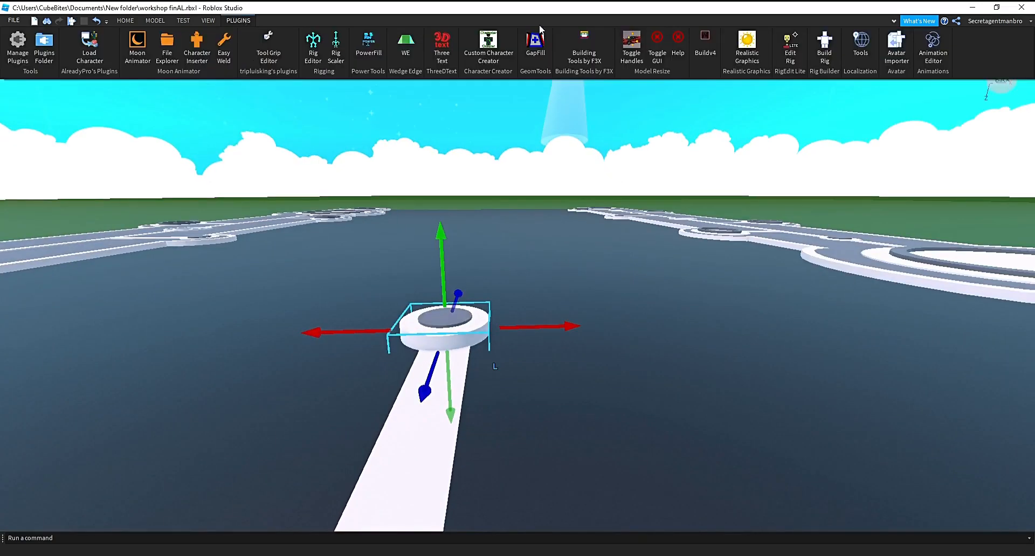
{"action": "left_click", "coordinate": [1020, 242]}
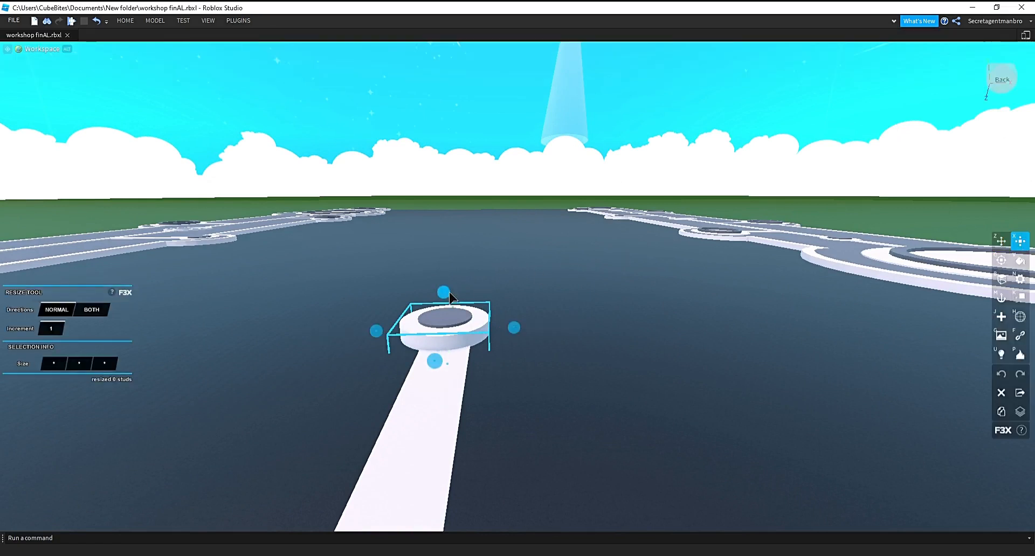
{"action": "key", "text": "w"}
{"action": "right_click_drag", "start_coordinate": [488, 346], "coordinate": [487, 347]}
{"action": "key", "text": "s"}
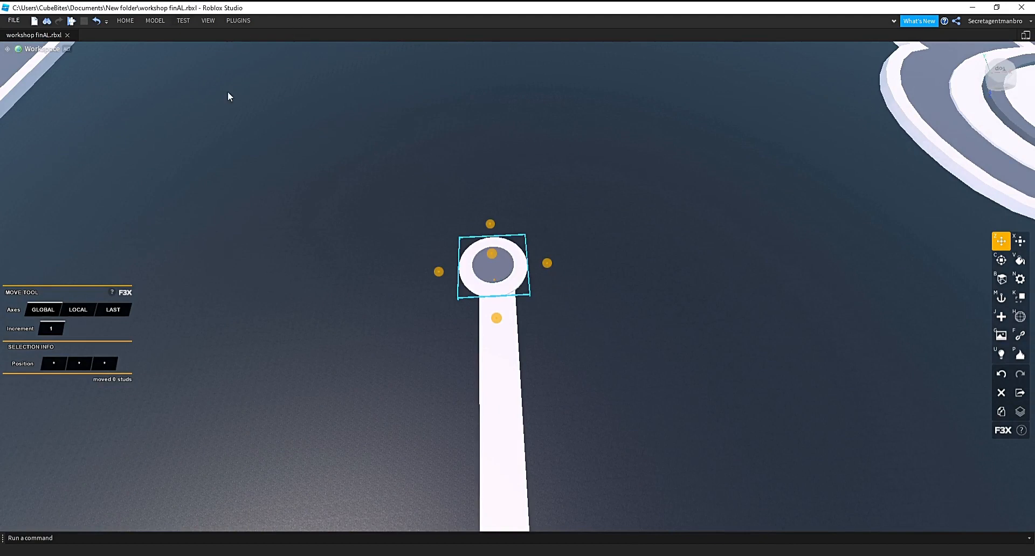
{"action": "left_click_drag", "start_coordinate": [549, 264], "coordinate": [553, 263]}
{"action": "right_click_drag", "start_coordinate": [554, 337], "coordinate": [554, 337]}
Duplicate the lane stripe and stretch the copy lengthwise so it continues on the other side of the small circle.
{"action": "key", "text": "s"}
{"action": "right_click_drag", "start_coordinate": [384, 406], "coordinate": [384, 406]}
{"action": "key", "text": "w"}
{"action": "left_click", "coordinate": [430, 343]}
{"action": "right_click_drag", "start_coordinate": [428, 312], "coordinate": [428, 312]}
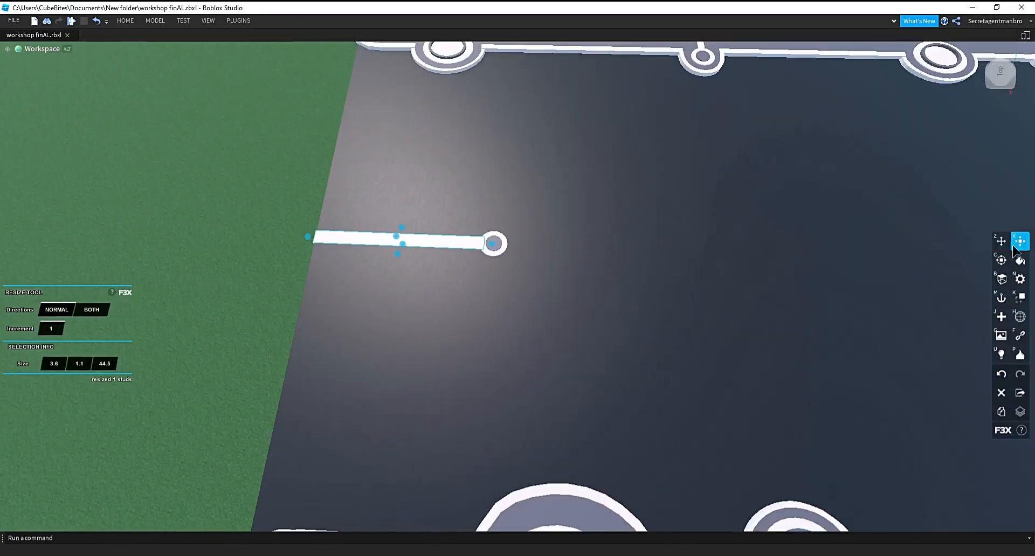
{"action": "left_click_drag", "start_coordinate": [569, 244], "coordinate": [677, 249]}
{"action": "key", "text": "w"}
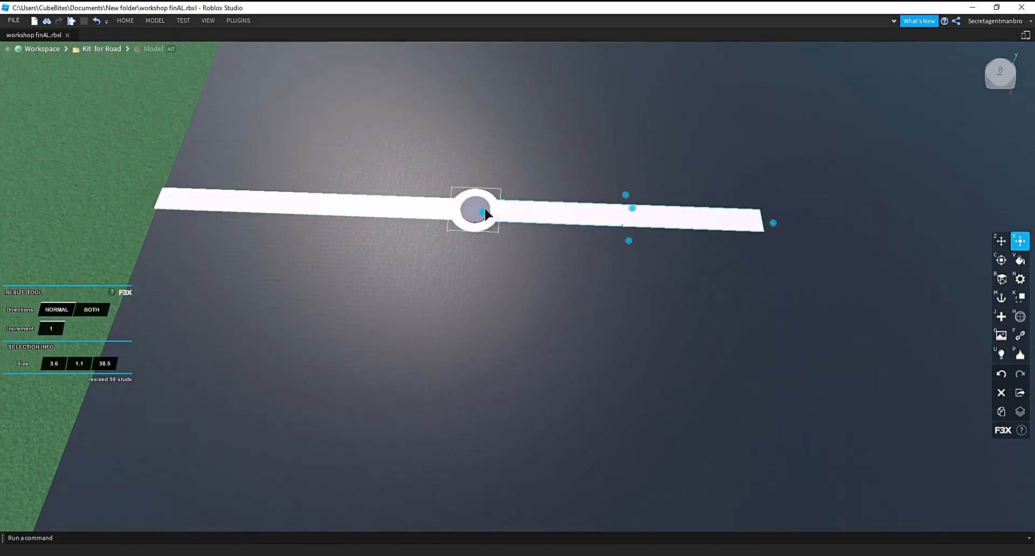
Duplicate the small circle and move the copy to the far end of the second lane stripe.
{"action": "right_click_drag", "start_coordinate": [485, 214], "coordinate": [486, 214]}
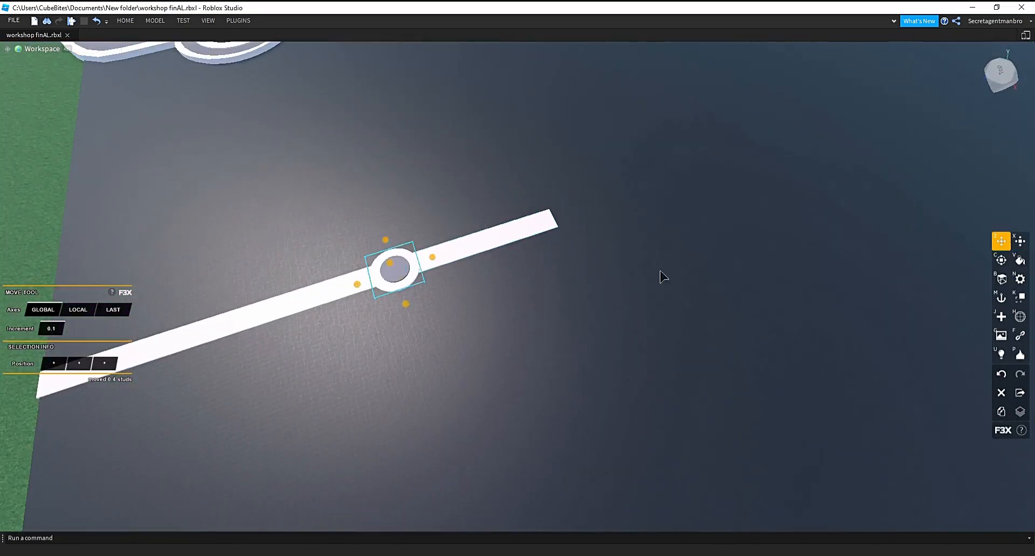
{"action": "right_click_drag", "start_coordinate": [607, 219], "coordinate": [607, 219]}
{"action": "key", "text": "w"}
{"action": "left_click_drag", "start_coordinate": [510, 229], "coordinate": [531, 228]}
{"action": "key", "text": "s"}
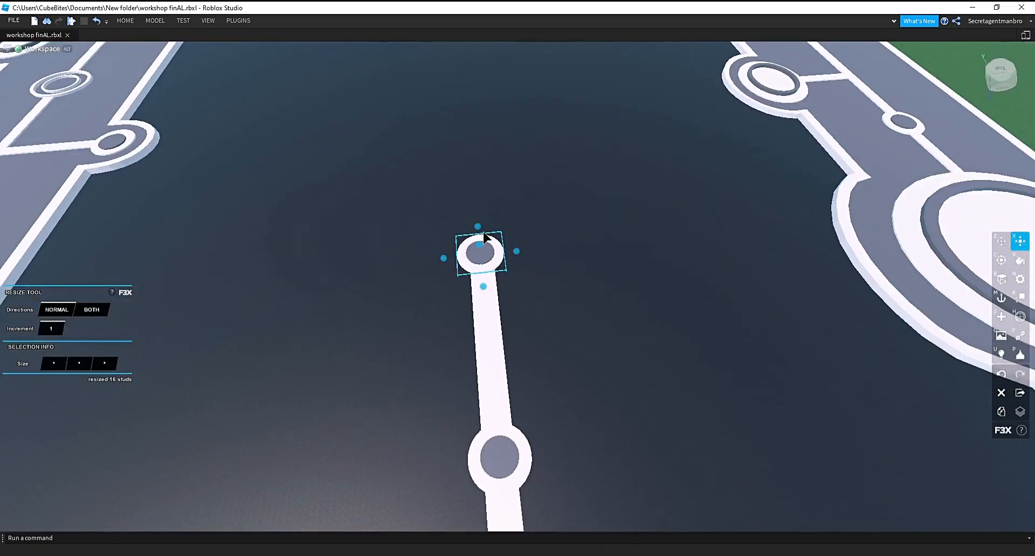
Enlarge the copied circle at the far end of the second lane stripe.
{"action": "key", "text": "s"}
{"action": "right_click_drag", "start_coordinate": [548, 335], "coordinate": [548, 335]}
{"action": "left_click", "coordinate": [400, 373]}
{"action": "right_click_drag", "start_coordinate": [435, 390], "coordinate": [436, 389]}
{"action": "key", "text": "w"}
{"action": "left_click", "coordinate": [476, 305]}
{"action": "left_click_drag", "start_coordinate": [571, 289], "coordinate": [717, 273]}
{"action": "right_click_drag", "start_coordinate": [631, 355], "coordinate": [630, 355]}
{"action": "key", "text": "s"}
{"action": "key", "text": "w"}
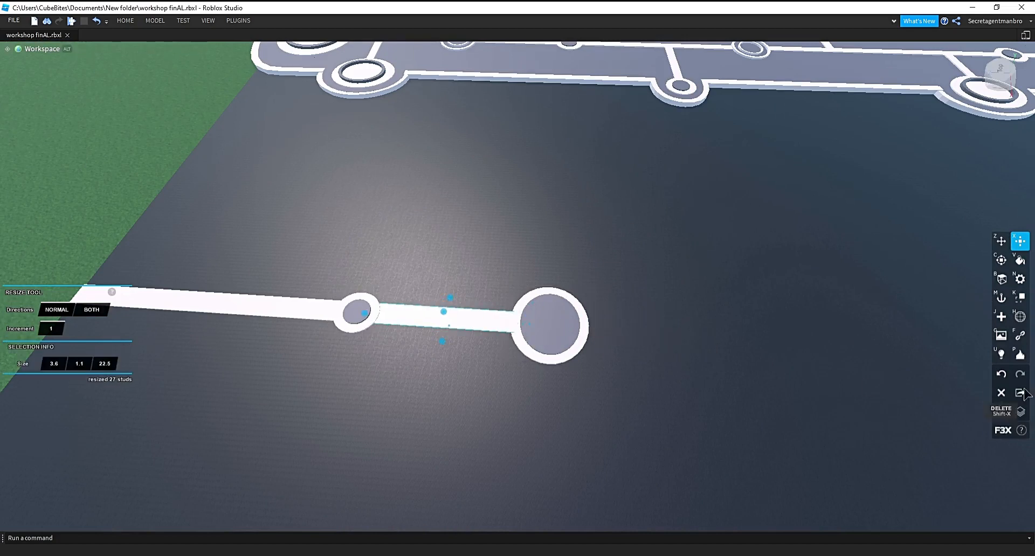
Duplicate the second lane stripe and extend the copy along the road beyond the enlarged circle.
{"action": "left_click_drag", "start_coordinate": [665, 333], "coordinate": [738, 338]}
{"action": "right_click_drag", "start_coordinate": [669, 383], "coordinate": [682, 383]}
{"action": "key", "text": "s"}
{"action": "key", "text": "w"}
{"action": "key", "text": "s"}
Place a copy of the sidewalk's double-ring circle at the third stripe's far end and lower it to height 6.742.
{"action": "left_click", "coordinate": [719, 314]}
{"action": "key", "text": "z"}
{"action": "right_click_drag", "start_coordinate": [622, 149], "coordinate": [623, 149]}
{"action": "left_click_drag", "start_coordinate": [599, 252], "coordinate": [489, 249]}
{"action": "right_click_drag", "start_coordinate": [517, 237], "coordinate": [517, 237]}
{"action": "key", "text": "a"}
{"action": "key", "text": "w"}
{"action": "scroll", "coordinate": [632, 264], "scroll_direction": "up", "scroll_amount": 2}
{"action": "left_click_drag", "start_coordinate": [521, 215], "coordinate": [523, 222]}
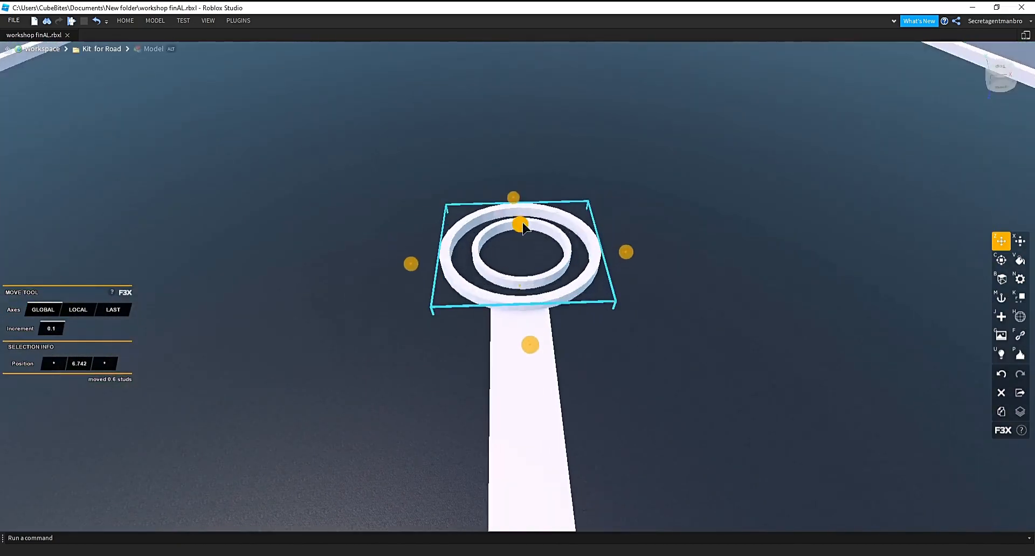
Enlarge the double-ring circle by 5 studs at the end of the third lane stripe.
{"action": "right_click_drag", "start_coordinate": [539, 273], "coordinate": [538, 273]}
{"action": "scroll", "coordinate": [539, 273], "scroll_direction": "down", "scroll_amount": 3}
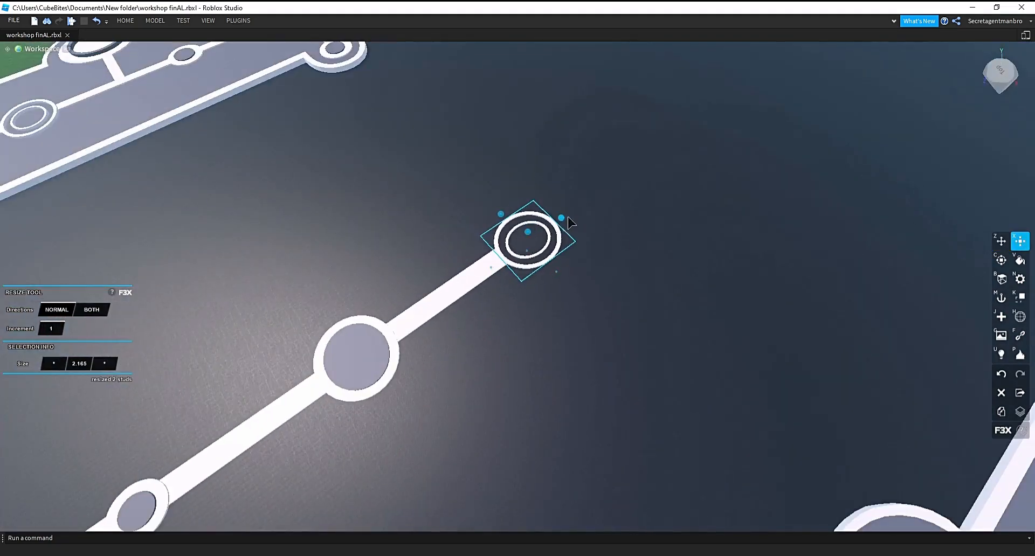
{"action": "left_click_drag", "start_coordinate": [522, 210], "coordinate": [506, 195]}
{"action": "right_click_drag", "start_coordinate": [582, 313], "coordinate": [582, 314]}
{"action": "scroll", "coordinate": [582, 313], "scroll_direction": "down", "scroll_amount": 5}
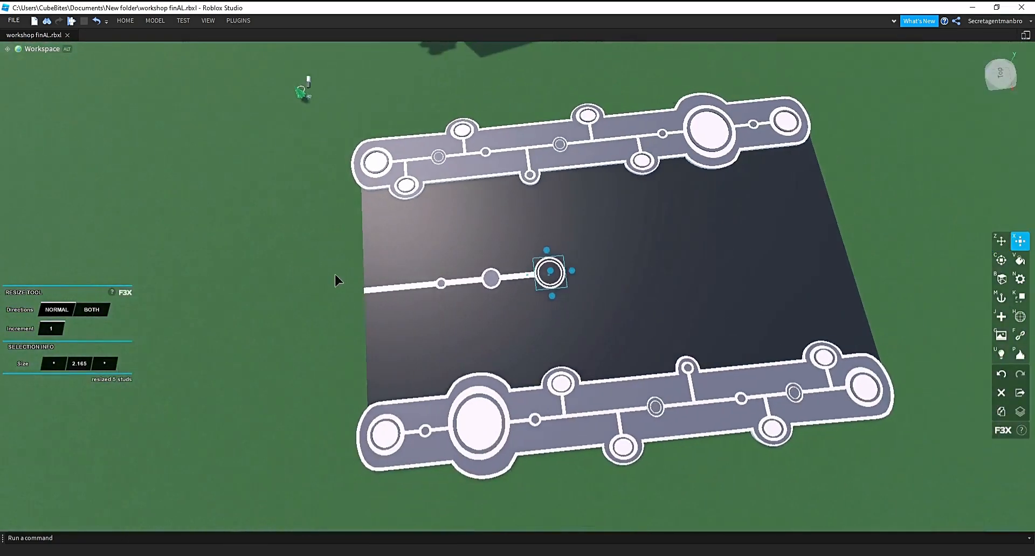
{"action": "right_click_drag", "start_coordinate": [299, 287], "coordinate": [298, 287]}
{"action": "scroll", "coordinate": [298, 287], "scroll_direction": "up", "scroll_amount": 2}
{"action": "scroll", "coordinate": [298, 287], "scroll_direction": "up", "scroll_amount": 2}
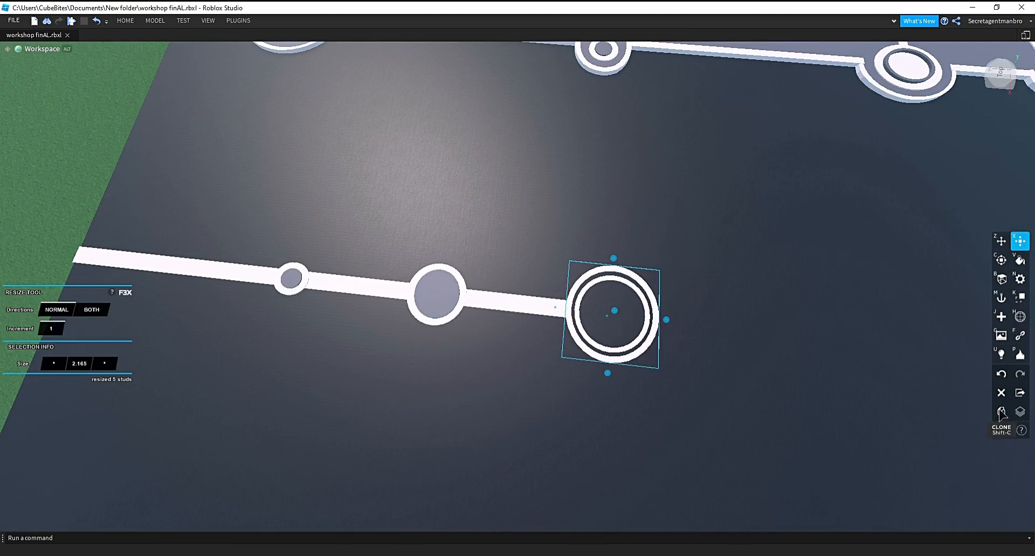
Duplicate the third lane stripe and extend the copy beyond the double-ring circle to a length of 57.5 studs.
{"action": "left_click_drag", "start_coordinate": [565, 311], "coordinate": [649, 322]}
{"action": "right_click_drag", "start_coordinate": [628, 376], "coordinate": [629, 376]}
{"action": "scroll", "coordinate": [628, 376], "scroll_direction": "down", "scroll_amount": 3}
{"action": "left_click_drag", "start_coordinate": [575, 291], "coordinate": [625, 291]}
{"action": "scroll", "coordinate": [849, 255], "scroll_direction": "down", "scroll_amount": 4}
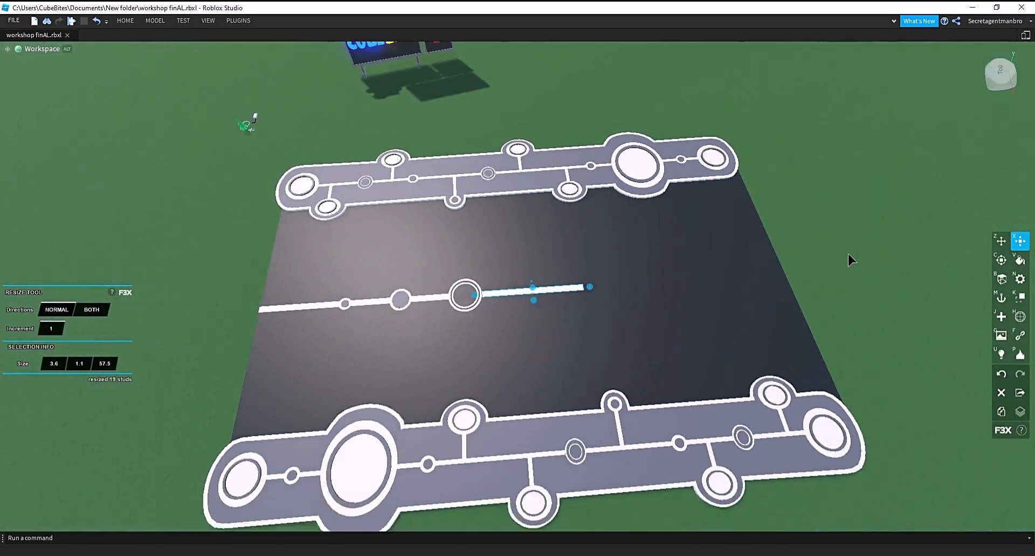
{"action": "scroll", "coordinate": [536, 331], "scroll_direction": "up", "scroll_amount": 2}
Duplicate the three lane circles with their connecting stripes and move the copies to the far end of the newest stripe.
{"action": "left_click", "coordinate": [424, 318]}
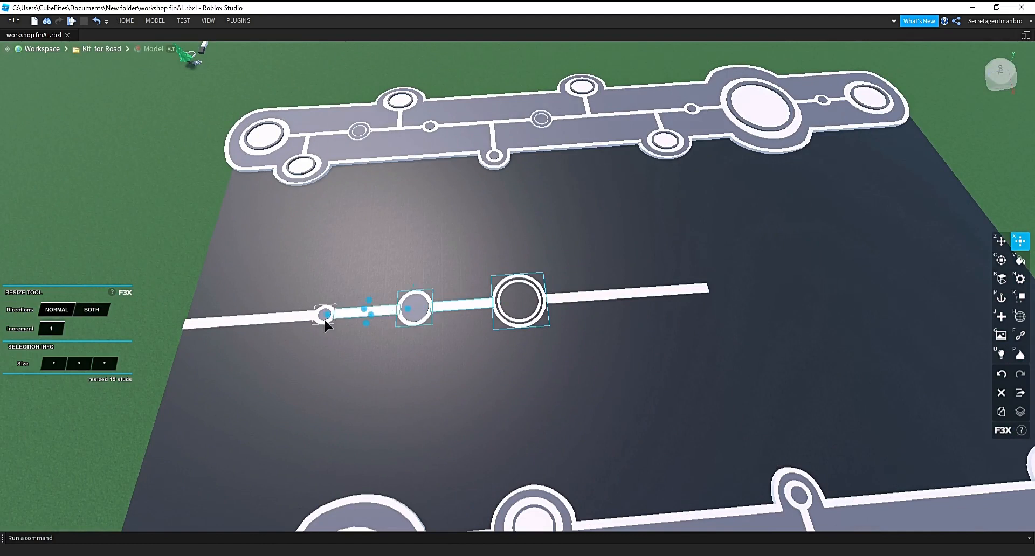
{"action": "left_click", "coordinate": [325, 315], "text": "shift"}
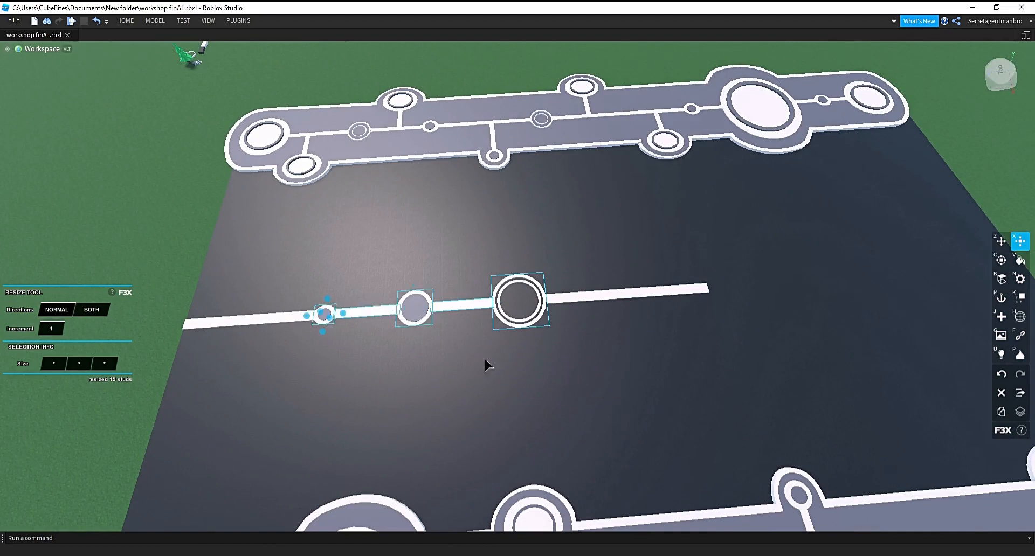
{"action": "left_click_drag", "start_coordinate": [576, 296], "coordinate": [939, 268]}
{"action": "right_click_drag", "start_coordinate": [811, 325], "coordinate": [811, 324]}
{"action": "left_click_drag", "start_coordinate": [603, 211], "coordinate": [626, 212]}
{"action": "right_click_drag", "start_coordinate": [588, 313], "coordinate": [589, 313]}
{"action": "left_click_drag", "start_coordinate": [521, 403], "coordinate": [532, 433]}
{"action": "right_click_drag", "start_coordinate": [552, 345], "coordinate": [553, 345]}
Fine-tune the position of the copied circles and connecting stripes so they join the lane line.
{"action": "left_click_drag", "start_coordinate": [573, 256], "coordinate": [570, 255]}
{"action": "right_click_drag", "start_coordinate": [568, 327], "coordinate": [568, 328]}
{"action": "scroll", "coordinate": [585, 331], "scroll_direction": "down", "scroll_amount": 5}
{"action": "left_click_drag", "start_coordinate": [704, 299], "coordinate": [698, 299]}
{"action": "scroll", "coordinate": [783, 300], "scroll_direction": "down", "scroll_amount": 1}
{"action": "left_click", "coordinate": [783, 301]}
{"action": "scroll", "coordinate": [782, 301], "scroll_direction": "down", "scroll_amount": 1}
{"action": "scroll", "coordinate": [782, 300], "scroll_direction": "up", "scroll_amount": 1}
Duplicate the last connecting stripe and stretch the copy from the second double ring to the slab's far edge.
{"action": "left_click", "coordinate": [380, 293]}
{"action": "left_click", "coordinate": [615, 321]}
{"action": "right_click_drag", "start_coordinate": [615, 321], "coordinate": [615, 322]}
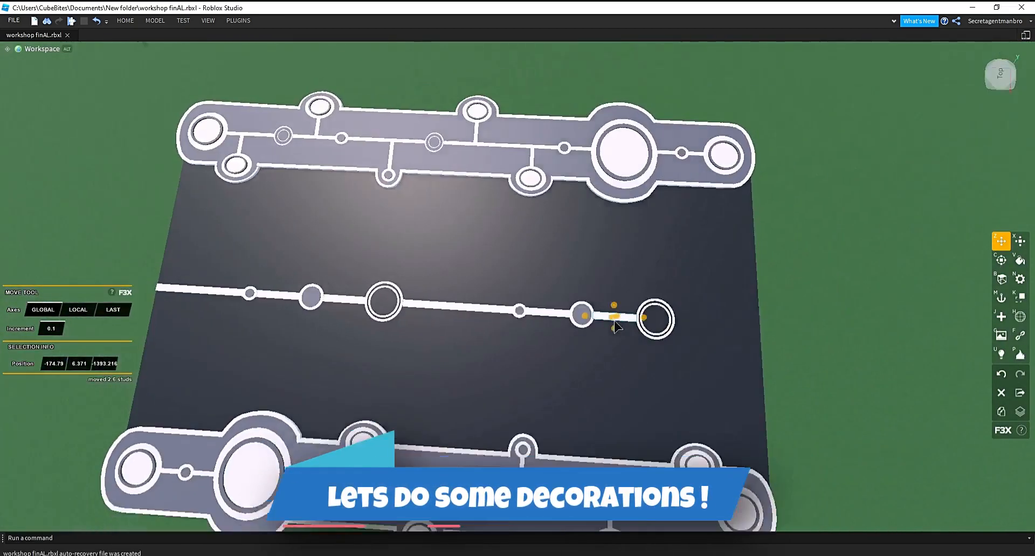
{"action": "key", "text": "d"}
{"action": "key", "text": "w"}
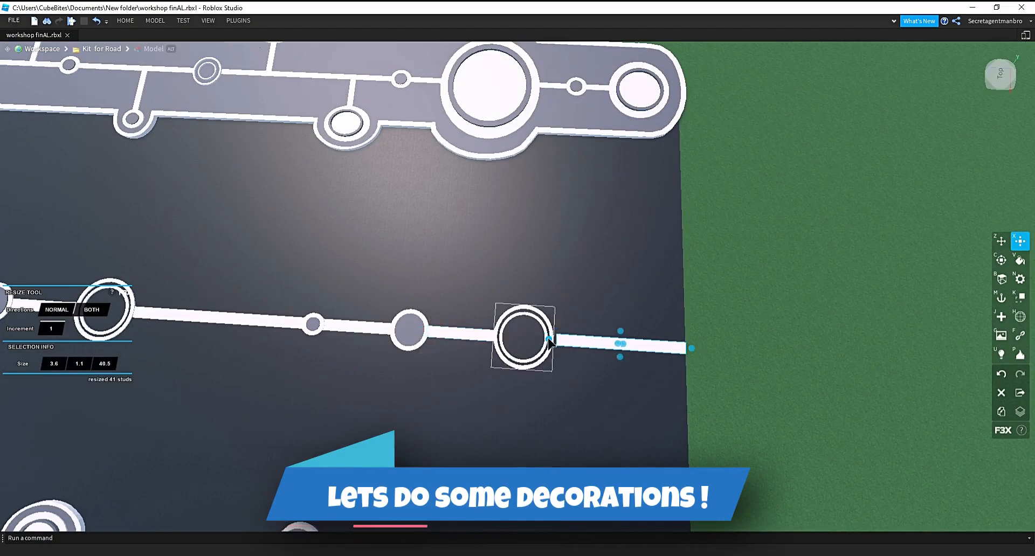
{"action": "left_click_drag", "start_coordinate": [551, 339], "coordinate": [545, 339]}
{"action": "left_click", "coordinate": [743, 360]}
Move the octopus logo from the kit parts onto the white circle at the sidewalk's end.
{"action": "scroll", "coordinate": [742, 360], "scroll_direction": "down", "scroll_amount": 4}
{"action": "right_click_drag", "start_coordinate": [743, 360], "coordinate": [743, 361]}
{"action": "scroll", "coordinate": [743, 360], "scroll_direction": "down", "scroll_amount": 5}
{"action": "scroll", "coordinate": [743, 360], "scroll_direction": "up", "scroll_amount": 5}
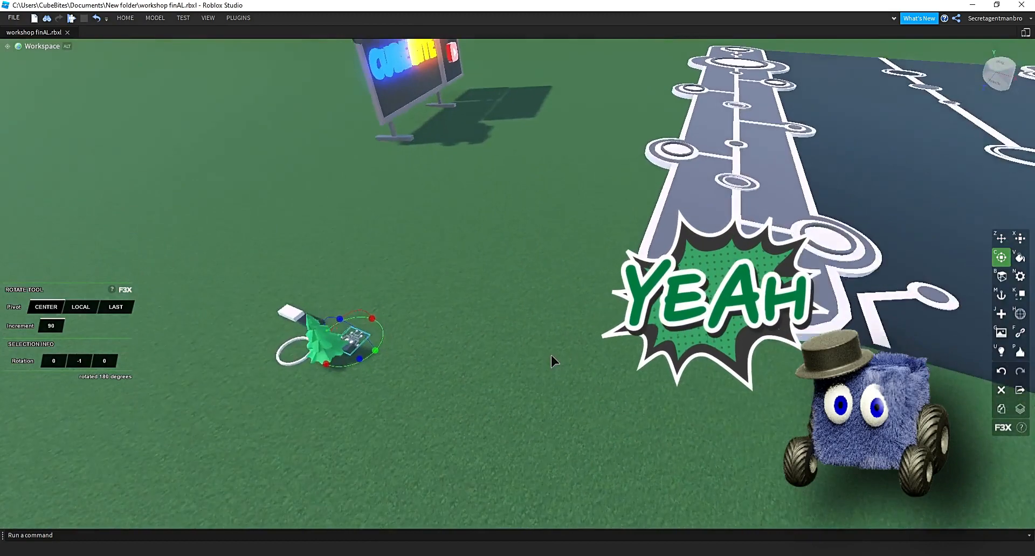
{"action": "key", "text": "f"}
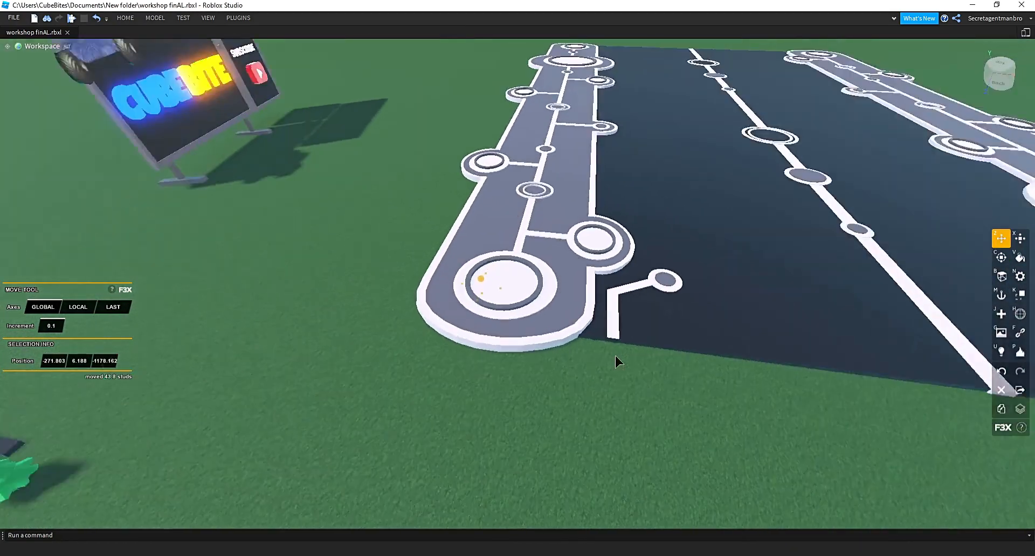
{"action": "scroll", "coordinate": [615, 354], "scroll_direction": "up", "scroll_amount": 5}
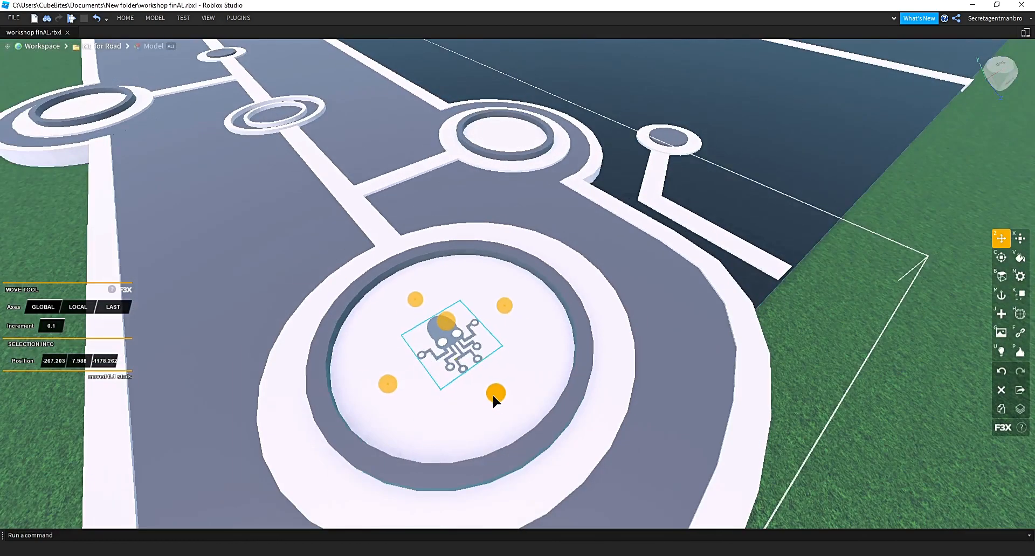
{"action": "left_click_drag", "start_coordinate": [493, 393], "coordinate": [491, 389]}
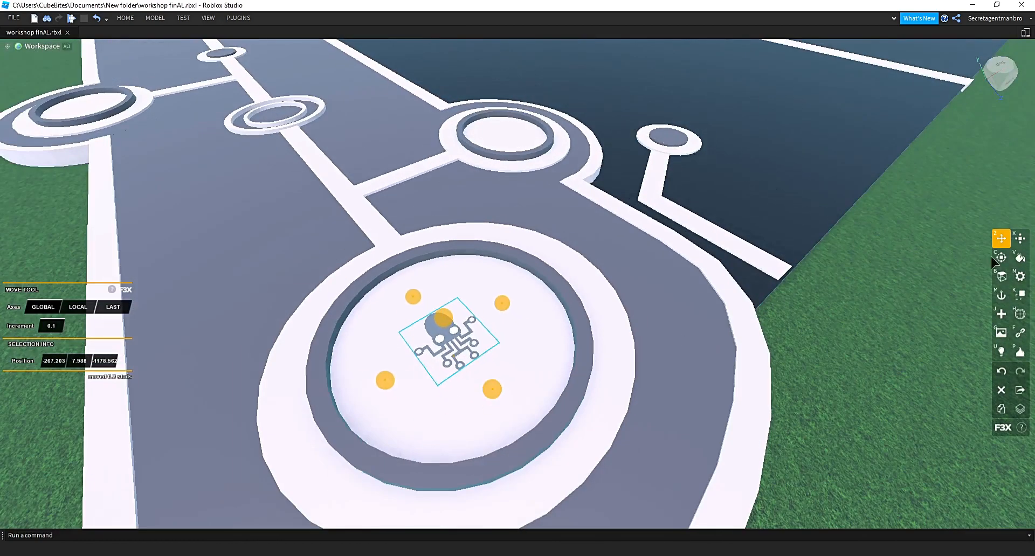
Enlarge the octopus logo to 10.24 by 0.532 by 9.698 studs to fill the sidewalk's end circle.
{"action": "left_click_drag", "start_coordinate": [511, 416], "coordinate": [527, 431]}
{"action": "left_click_drag", "start_coordinate": [396, 401], "coordinate": [338, 428]}
{"action": "left_click_drag", "start_coordinate": [518, 319], "coordinate": [522, 318]}
{"action": "right_click_drag", "start_coordinate": [398, 276], "coordinate": [591, 425]}
{"action": "left_click_drag", "start_coordinate": [592, 426], "coordinate": [598, 428]}
{"action": "scroll", "coordinate": [568, 449], "scroll_direction": "down", "scroll_amount": 4}
{"action": "right_click_drag", "start_coordinate": [568, 449], "coordinate": [435, 347]}
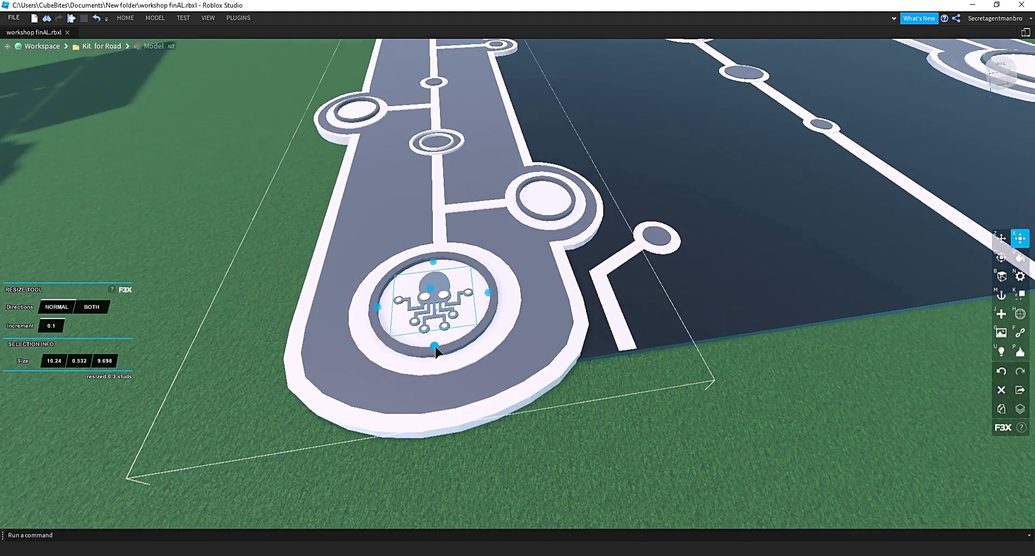
Duplicate the octopus logo and move the copy across the road onto the opposite sidewalk's end circle.
{"action": "scroll", "coordinate": [574, 405], "scroll_direction": "down", "scroll_amount": 3}
{"action": "right_click_drag", "start_coordinate": [574, 405], "coordinate": [525, 398]}
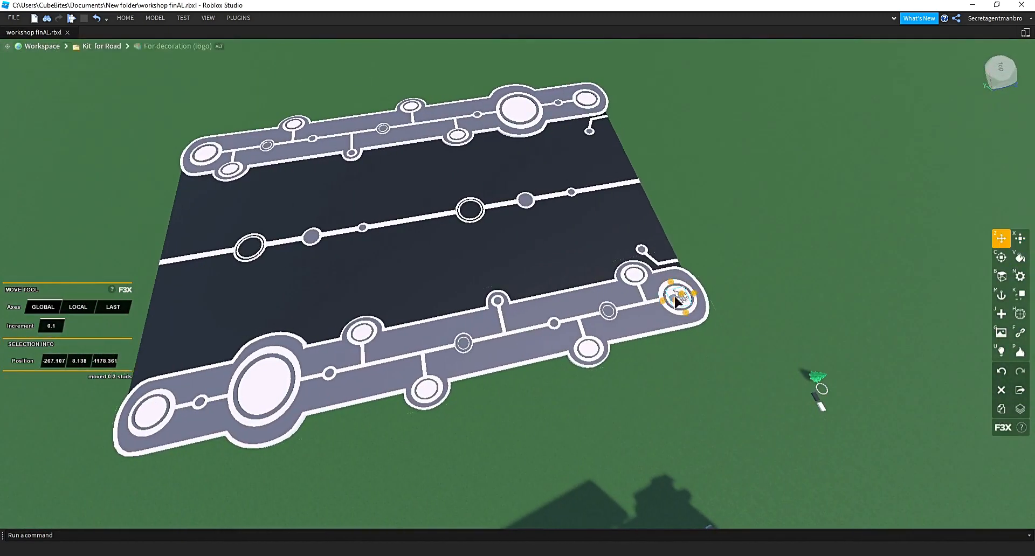
{"action": "right_click_drag", "start_coordinate": [606, 196], "coordinate": [606, 196]}
{"action": "key", "text": "w"}
{"action": "key", "text": "a"}
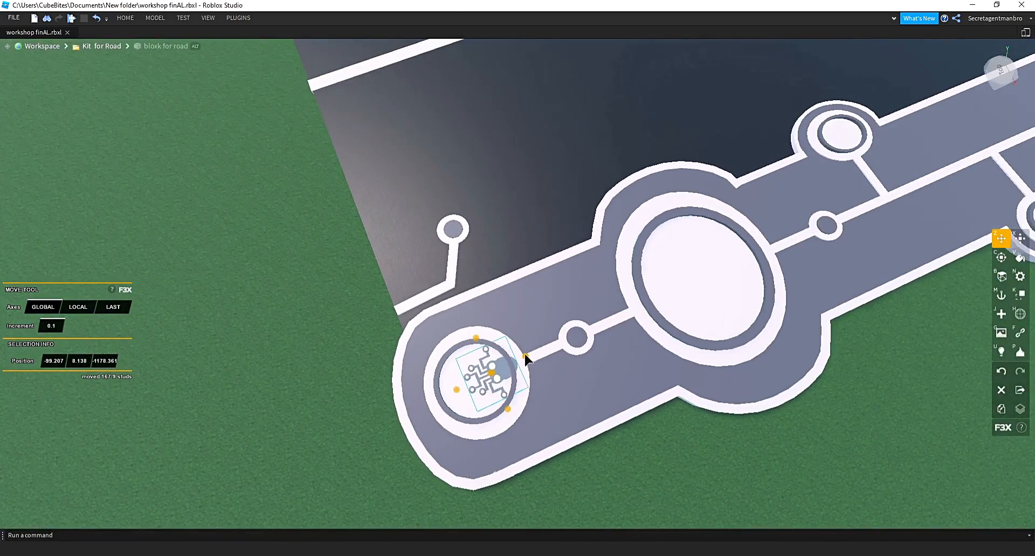
{"action": "left_click_drag", "start_coordinate": [510, 358], "coordinate": [509, 357]}
{"action": "right_click_drag", "start_coordinate": [532, 410], "coordinate": [532, 410]}
{"action": "key", "text": "s"}
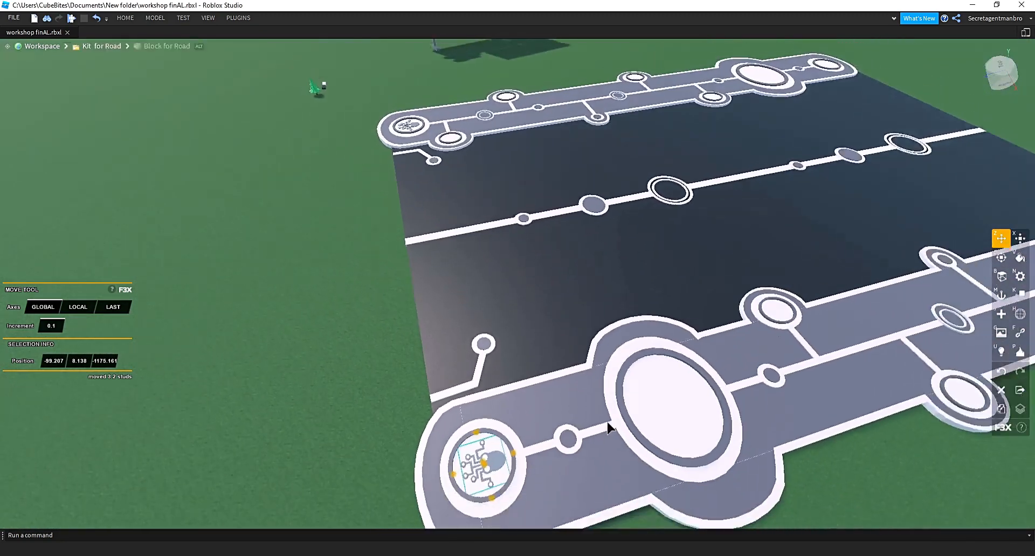
Duplicate the logo on the second sidewalk and move the copy along it onto the large circle.
{"action": "key", "text": "d"}
{"action": "left_click_drag", "start_coordinate": [623, 377], "coordinate": [697, 291]}
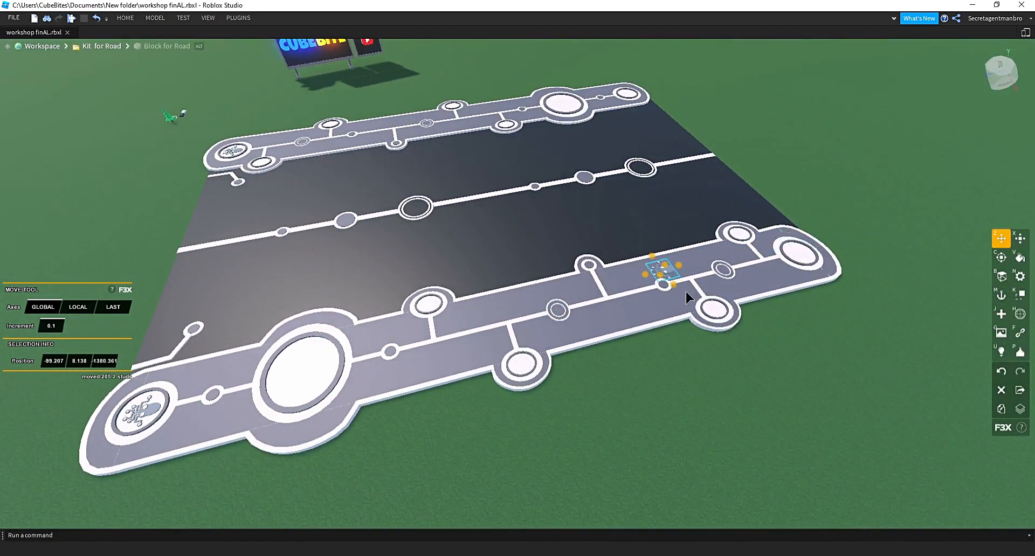
{"action": "left_click", "coordinate": [680, 264]}
{"action": "key", "text": "a"}
{"action": "left_click", "coordinate": [408, 467]}
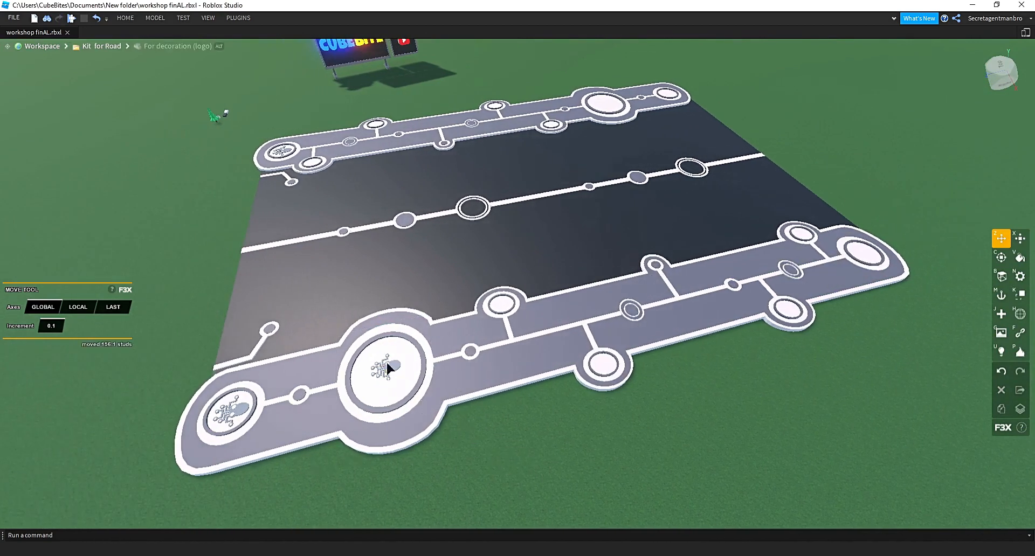
{"action": "left_click", "coordinate": [390, 363]}
{"action": "key", "text": "w"}
{"action": "key", "text": "a"}
{"action": "right_click_drag", "start_coordinate": [417, 397], "coordinate": [528, 413]}
{"action": "key", "text": "a"}
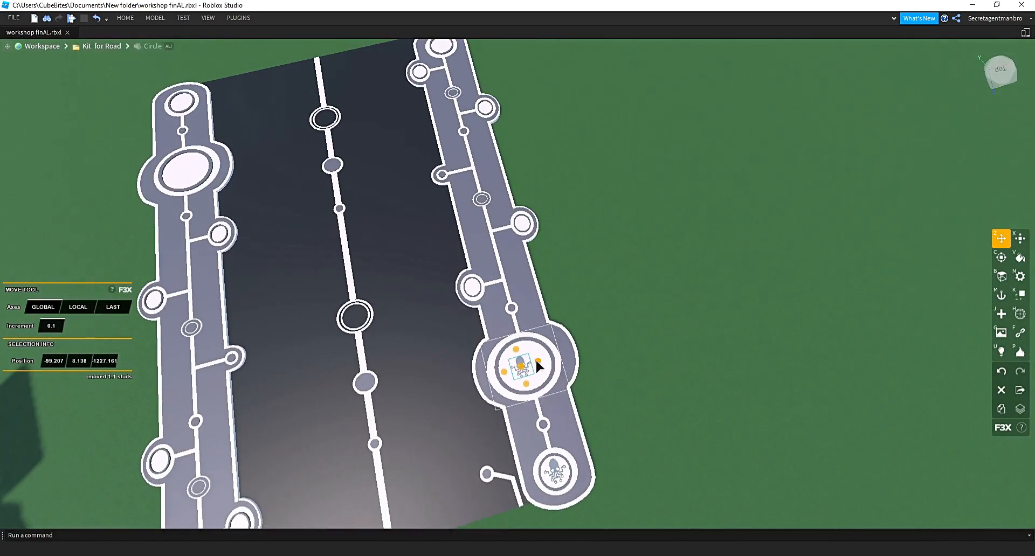
Move the newest logo copy across and along the road onto the large circle of the opposite sidewalk.
{"action": "left_click_drag", "start_coordinate": [540, 357], "coordinate": [431, 434]}
{"action": "key", "text": "a"}
{"action": "right_click_drag", "start_coordinate": [430, 435], "coordinate": [530, 447]}
{"action": "key", "text": "s"}
{"action": "key", "text": "a"}
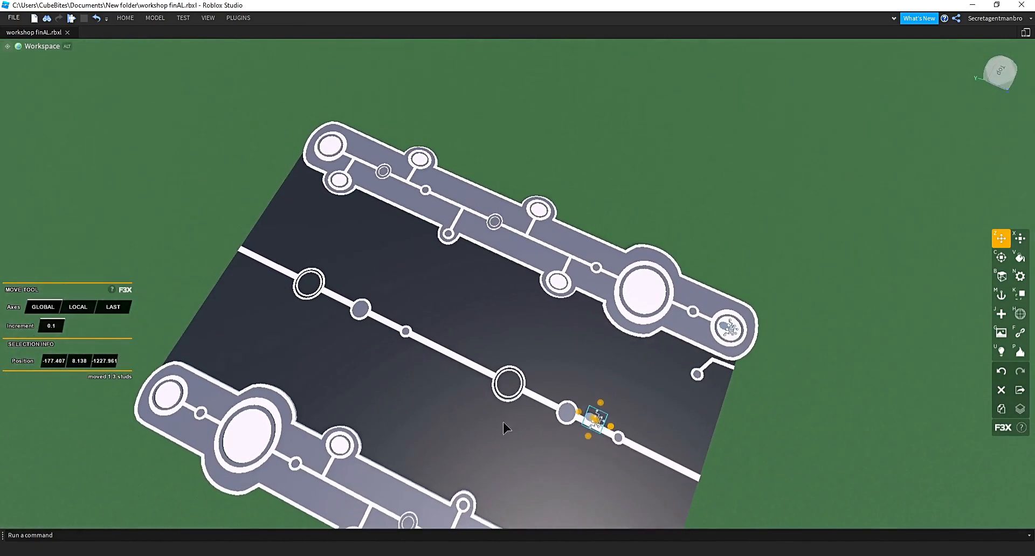
{"action": "left_click_drag", "start_coordinate": [261, 416], "coordinate": [306, 478]}
{"action": "right_click_drag", "start_coordinate": [306, 478], "coordinate": [343, 479]}
{"action": "key", "text": "w"}
{"action": "key", "text": "s"}
{"action": "key", "text": "a"}
{"action": "left_click_drag", "start_coordinate": [522, 404], "coordinate": [514, 425]}
{"action": "key", "text": "a"}
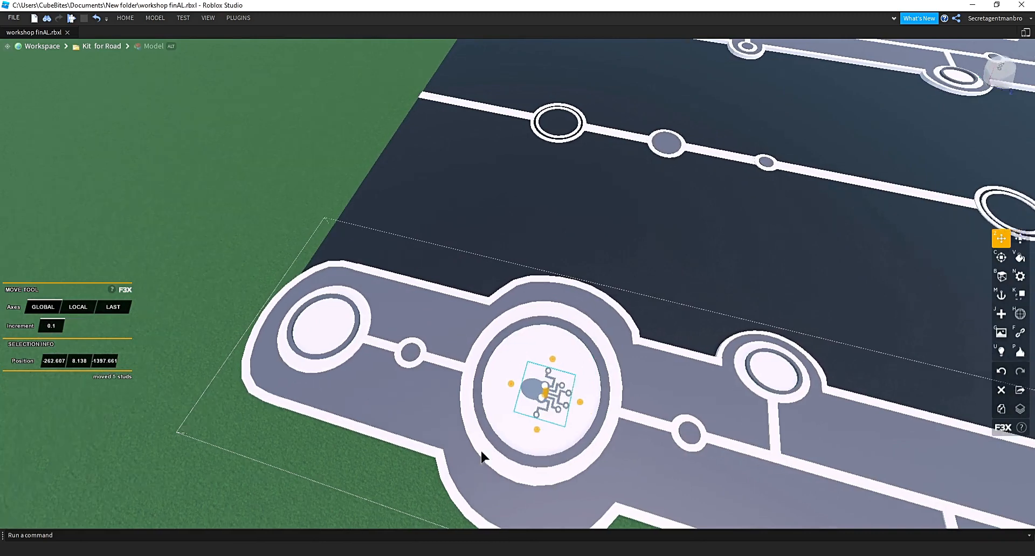
Enlarge the logo on the large circle to 22.74 by 0.532 by 21.998 studs.
{"action": "right_click_drag", "start_coordinate": [480, 448], "coordinate": [480, 448]}
{"action": "key", "text": "s"}
{"action": "key", "text": "d"}
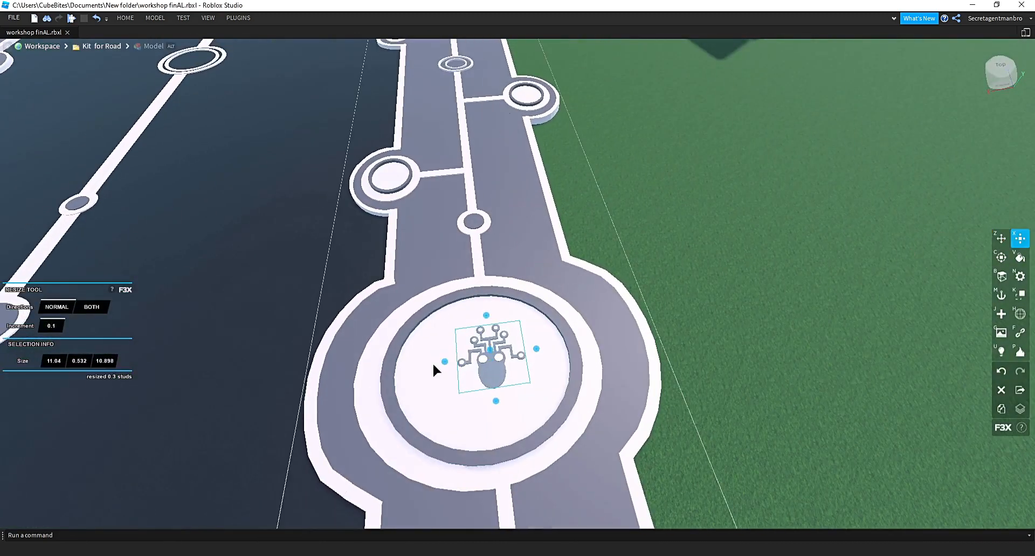
{"action": "left_click_drag", "start_coordinate": [444, 362], "coordinate": [394, 370]}
{"action": "left_click_drag", "start_coordinate": [536, 349], "coordinate": [558, 347]}
{"action": "left_click_drag", "start_coordinate": [483, 401], "coordinate": [490, 441]}
{"action": "key", "text": "a"}
{"action": "right_click_drag", "start_coordinate": [499, 469], "coordinate": [499, 469]}
{"action": "right_click_drag", "start_coordinate": [562, 419], "coordinate": [562, 419]}
{"action": "key", "text": "a"}
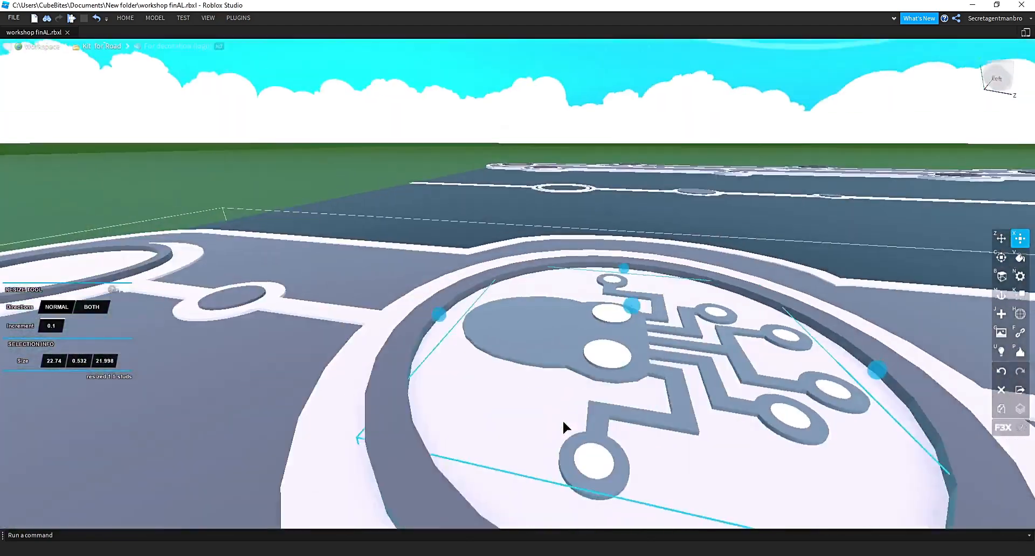
Raise the enlarged logo to height 8.238 and adjust its position to centre it inside the large circle.
{"action": "key", "text": "s"}
{"action": "left_click_drag", "start_coordinate": [592, 300], "coordinate": [592, 299]}
{"action": "key", "text": "s"}
{"action": "right_click_drag", "start_coordinate": [592, 387], "coordinate": [572, 390]}
{"action": "key", "text": "s"}
{"action": "left_click", "coordinate": [572, 389]}
{"action": "key", "text": "d"}
{"action": "key", "text": "w"}
{"action": "left_click", "coordinate": [474, 445]}
{"action": "key", "text": "s"}
{"action": "right_click_drag", "start_coordinate": [511, 486], "coordinate": [511, 492]}
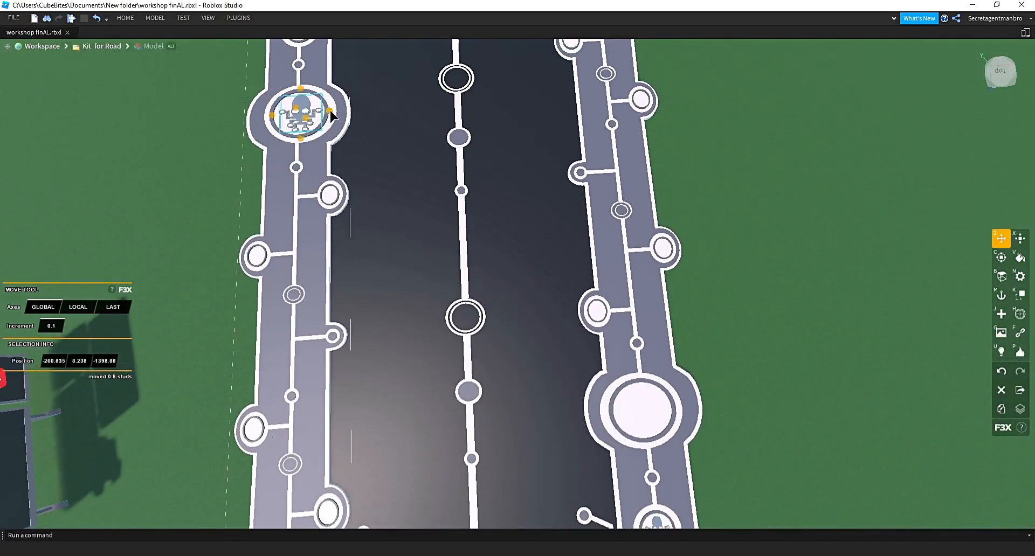
Nudge the enlarged octopus logo sideways to centre it in the large circle of the opposite sidewalk.
{"action": "left_click_drag", "start_coordinate": [679, 413], "coordinate": [676, 413]}
{"action": "left_click", "coordinate": [745, 404]}
Move the green tree from the grass onto the sidewalk circle beside the end logo, at position -248.385, 11.01, -1197.953.
{"action": "right_click_drag", "start_coordinate": [745, 404], "coordinate": [745, 404]}
{"action": "key", "text": "s"}
{"action": "right_click_drag", "start_coordinate": [648, 345], "coordinate": [647, 342]}
{"action": "key", "text": "w"}
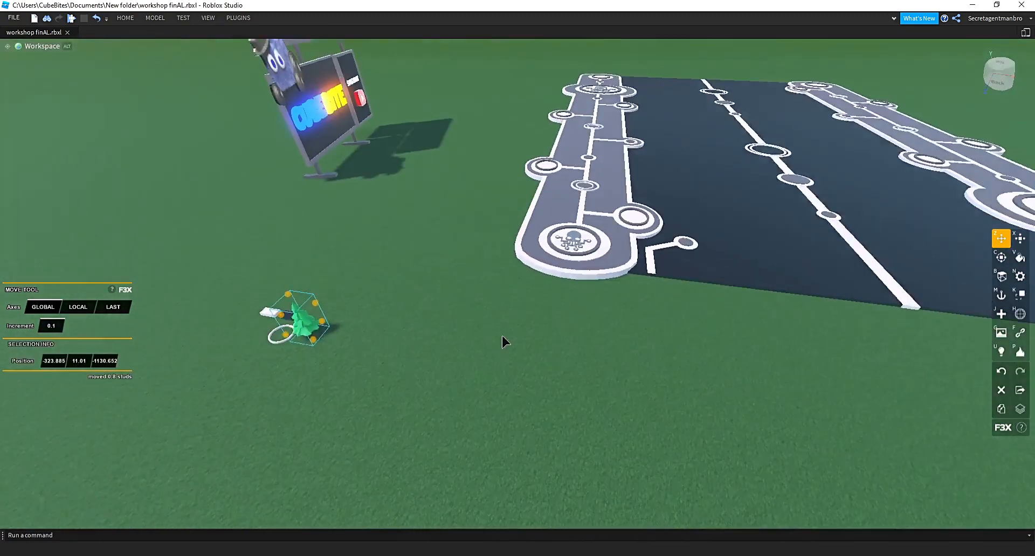
{"action": "left_click_drag", "start_coordinate": [505, 342], "coordinate": [448, 343]}
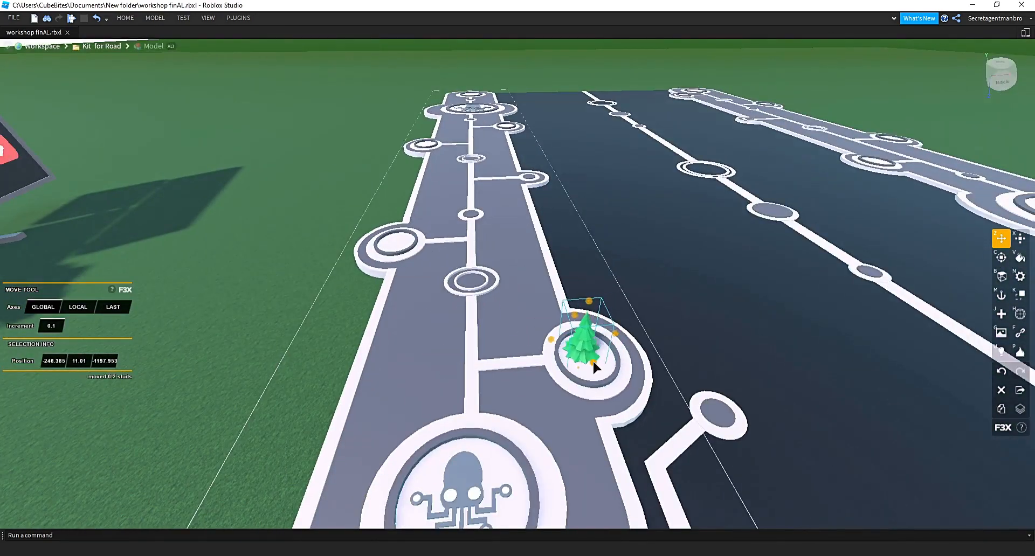
{"action": "scroll", "coordinate": [596, 288], "scroll_direction": "up", "scroll_amount": 5}
Stretch the tree on the circle to a height of 21.591 studs and widen it in both horizontal directions.
{"action": "right_click_drag", "start_coordinate": [595, 287], "coordinate": [526, 422]}
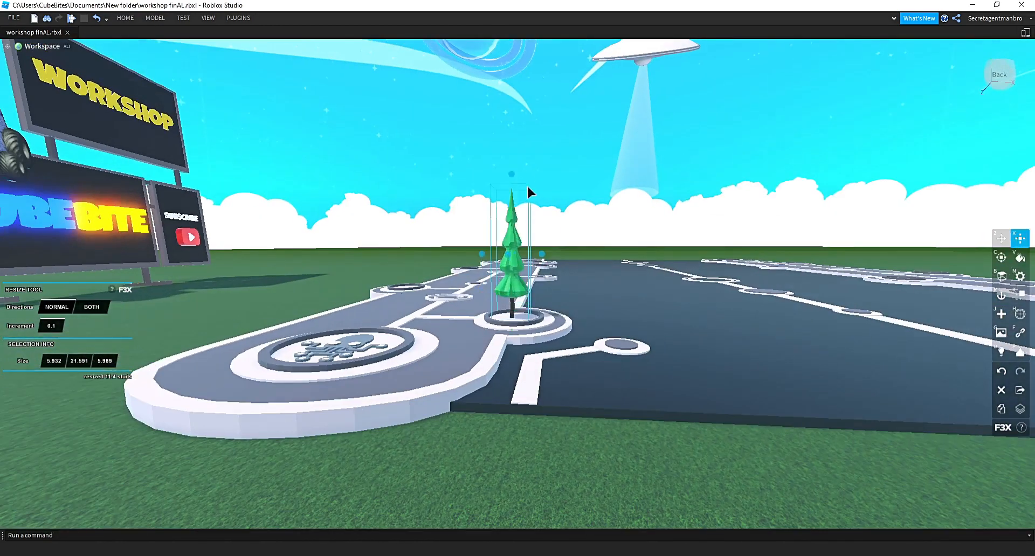
{"action": "right_click_drag", "start_coordinate": [528, 186], "coordinate": [597, 220]}
{"action": "key", "text": "d"}
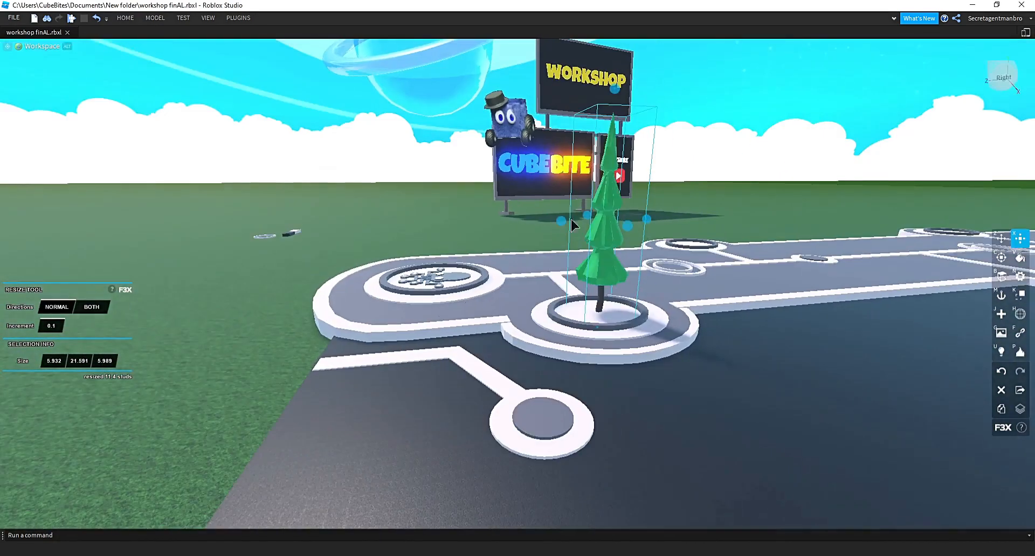
{"action": "left_click_drag", "start_coordinate": [658, 216], "coordinate": [664, 217]}
{"action": "right_click_drag", "start_coordinate": [664, 217], "coordinate": [570, 261]}
{"action": "key", "text": "a"}
{"action": "left_click_drag", "start_coordinate": [583, 259], "coordinate": [587, 260]}
Adjust the tree's height and sideways position so it stands centred on its sidewalk circle.
{"action": "right_click_drag", "start_coordinate": [588, 261], "coordinate": [597, 280]}
{"action": "key", "text": "s"}
{"action": "key", "text": "w"}
{"action": "left_click_drag", "start_coordinate": [489, 243], "coordinate": [489, 213]}
{"action": "right_click_drag", "start_coordinate": [489, 212], "coordinate": [611, 280]}
{"action": "key", "text": "d"}
{"action": "left_click_drag", "start_coordinate": [611, 281], "coordinate": [619, 280]}
Duplicate the tree and move the copy across the road to the opposite sidewalk.
{"action": "right_click_drag", "start_coordinate": [619, 281], "coordinate": [586, 430]}
{"action": "key", "text": "s"}
{"action": "left_click", "coordinate": [591, 447]}
{"action": "key", "text": "w"}
{"action": "key", "text": "s"}
{"action": "key", "text": "d"}
{"action": "left_click_drag", "start_coordinate": [688, 394], "coordinate": [711, 427]}
{"action": "right_click_drag", "start_coordinate": [712, 427], "coordinate": [711, 427]}
{"action": "left_click_drag", "start_coordinate": [506, 391], "coordinate": [790, 352]}
Move the tree copy along the opposite sidewalk toward the road-side circle at its far end.
{"action": "key", "text": "w"}
{"action": "right_click_drag", "start_coordinate": [790, 353], "coordinate": [790, 353]}
{"action": "left_click_drag", "start_coordinate": [558, 298], "coordinate": [458, 312]}
{"action": "left_click_drag", "start_coordinate": [538, 340], "coordinate": [523, 383]}
{"action": "right_click_drag", "start_coordinate": [523, 383], "coordinate": [523, 383]}
{"action": "key", "text": "a"}
{"action": "left_click_drag", "start_coordinate": [696, 319], "coordinate": [690, 319]}
Fine-tune the tree copy's position so it stands in the middle of the far-end circle.
{"action": "key", "text": "s"}
{"action": "right_click_drag", "start_coordinate": [648, 401], "coordinate": [648, 402]}
{"action": "key", "text": "s"}
{"action": "left_click", "coordinate": [755, 357]}
{"action": "key", "text": "w"}
{"action": "right_click_drag", "start_coordinate": [755, 357], "coordinate": [756, 357]}
{"action": "key", "text": "w"}
{"action": "left_click", "coordinate": [534, 364]}
{"action": "left_click_drag", "start_coordinate": [593, 355], "coordinate": [582, 355]}
{"action": "right_click_drag", "start_coordinate": [582, 354], "coordinate": [582, 355]}
{"action": "key", "text": "s"}
{"action": "left_click_drag", "start_coordinate": [546, 301], "coordinate": [546, 322]}
Duplicate the far-end tree and move the copy straight across the road to the first sidewalk.
{"action": "left_click", "coordinate": [712, 376]}
{"action": "key", "text": "s"}
{"action": "right_click_drag", "start_coordinate": [711, 377], "coordinate": [712, 377]}
{"action": "key", "text": "w"}
{"action": "left_click_drag", "start_coordinate": [755, 293], "coordinate": [564, 219]}
{"action": "left_click", "coordinate": [631, 309]}
{"action": "key", "text": "w"}
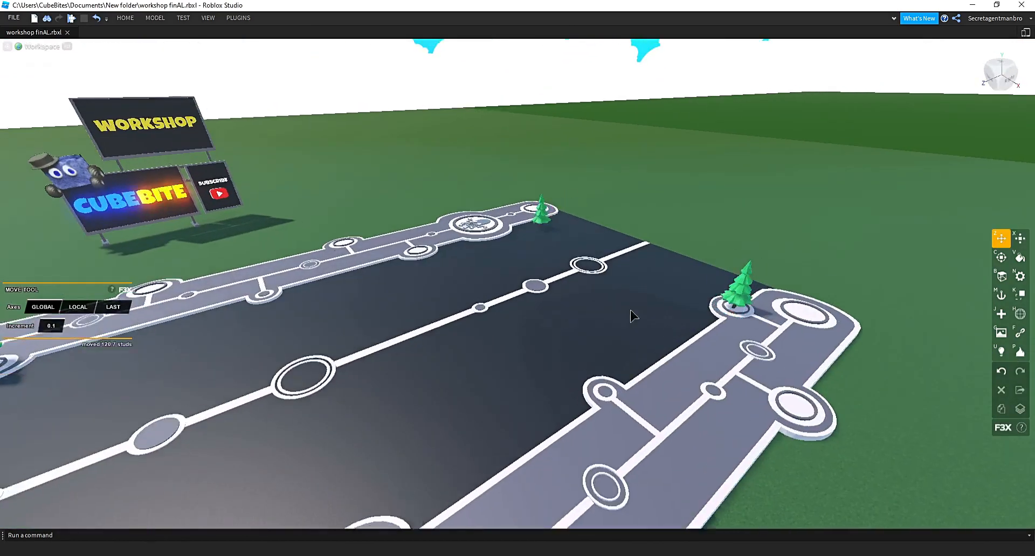
Move the newest tree back along the first sidewalk onto the road-side circle before the large logo circle.
{"action": "right_click_drag", "start_coordinate": [645, 309], "coordinate": [645, 309]}
{"action": "right_click_drag", "start_coordinate": [444, 462], "coordinate": [444, 462]}
{"action": "key", "text": "w"}
{"action": "key", "text": "s"}
{"action": "left_click_drag", "start_coordinate": [507, 341], "coordinate": [487, 346]}
{"action": "left_click_drag", "start_coordinate": [632, 337], "coordinate": [617, 334]}
Stretch the newest tree on the first sidewalk to 11.632 by 28.891 by 13.589 studs.
{"action": "left_click", "coordinate": [1022, 238]}
{"action": "left_click_drag", "start_coordinate": [536, 187], "coordinate": [533, 137]}
{"action": "right_click_drag", "start_coordinate": [603, 250], "coordinate": [603, 250]}
{"action": "key", "text": "s"}
{"action": "left_click", "coordinate": [811, 300]}
{"action": "right_click_drag", "start_coordinate": [810, 301], "coordinate": [811, 301]}
{"action": "key", "text": "a"}
Duplicate the stretched tree across the road and position the copy on the opposite sidewalk's outer circle.
{"action": "left_click", "coordinate": [404, 169]}
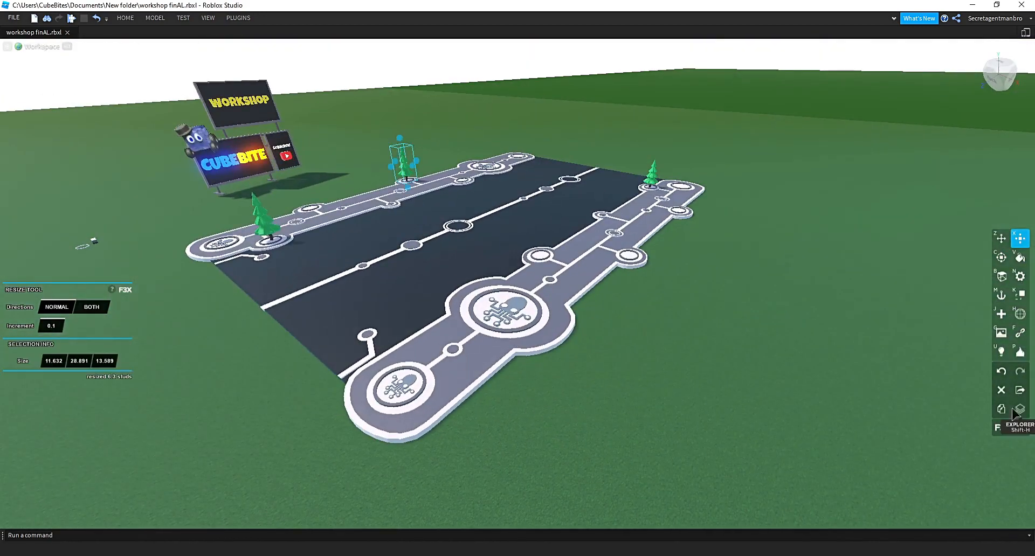
{"action": "left_click_drag", "start_coordinate": [414, 166], "coordinate": [659, 235]}
{"action": "right_click_drag", "start_coordinate": [654, 294], "coordinate": [654, 295]}
{"action": "key", "text": "w"}
{"action": "left_click_drag", "start_coordinate": [655, 287], "coordinate": [664, 298]}
{"action": "left_click", "coordinate": [716, 401]}
{"action": "right_click_drag", "start_coordinate": [716, 401], "coordinate": [716, 401]}
{"action": "key", "text": "s"}
{"action": "key", "text": "a"}
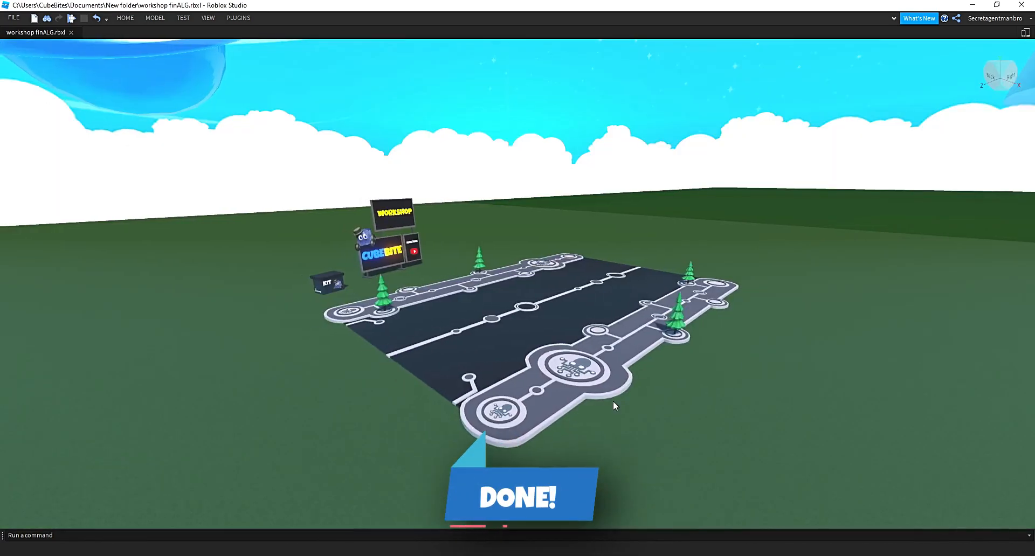
{"action": "key", "text": "d"}
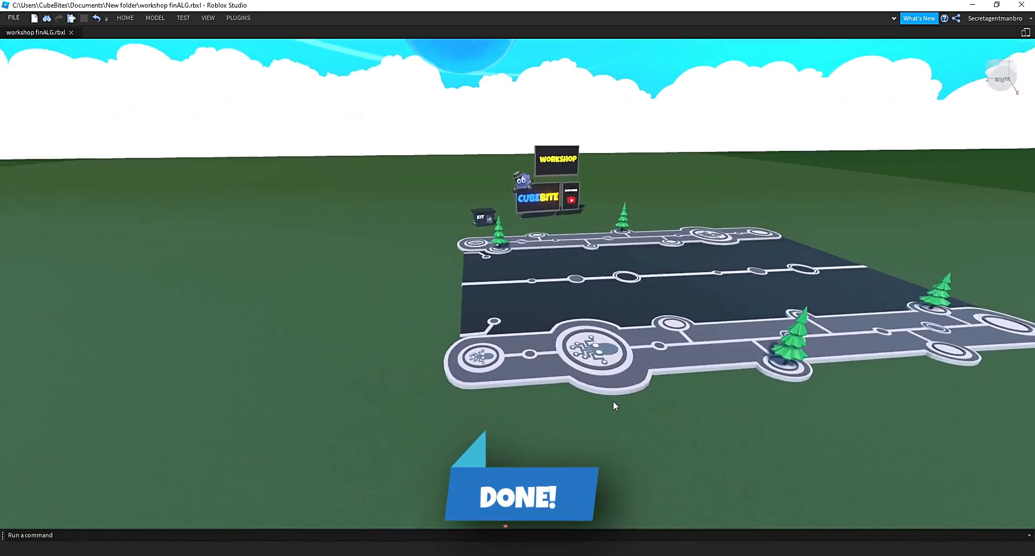